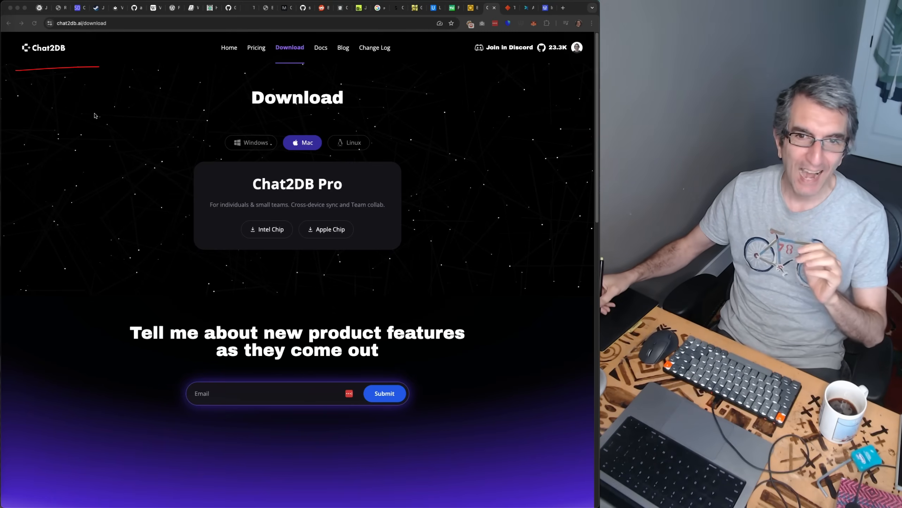
# Draw a red table grid over the page with four rows and several columns
pyautogui.moveTo(51, 107)
pyautogui.mouseDown()
pyautogui.moveTo(244, 101)
pyautogui.moveTo(237, 267)
pyautogui.moveTo(26, 95)
pyautogui.moveTo(89, 248)
pyautogui.moveTo(98, 299)
pyautogui.mouseUp()
pyautogui.moveTo(118, 95); pyautogui.dragTo(146, 283)
pyautogui.moveTo(201, 97); pyautogui.dragTo(206, 284)
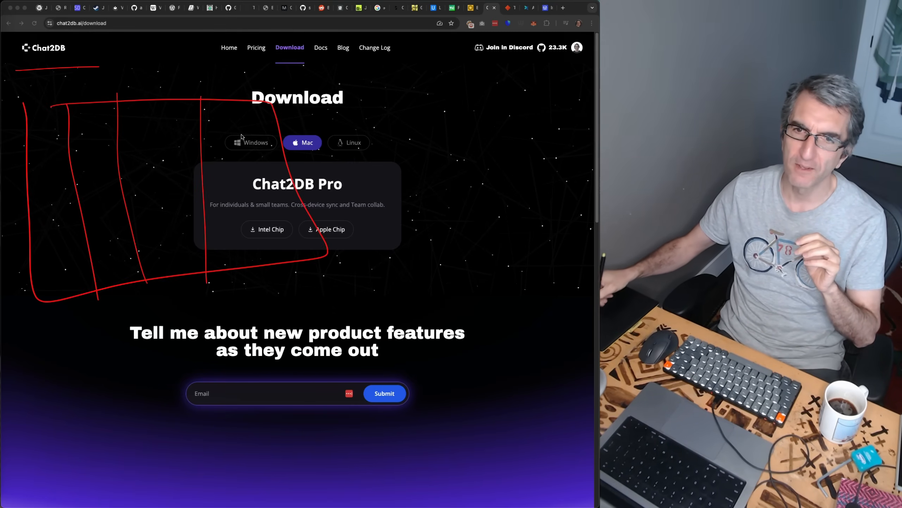
pyautogui.moveTo(235, 110); pyautogui.dragTo(257, 278)
pyautogui.moveTo(32, 156); pyautogui.dragTo(257, 133)
pyautogui.moveTo(26, 217); pyautogui.dragTo(298, 172)
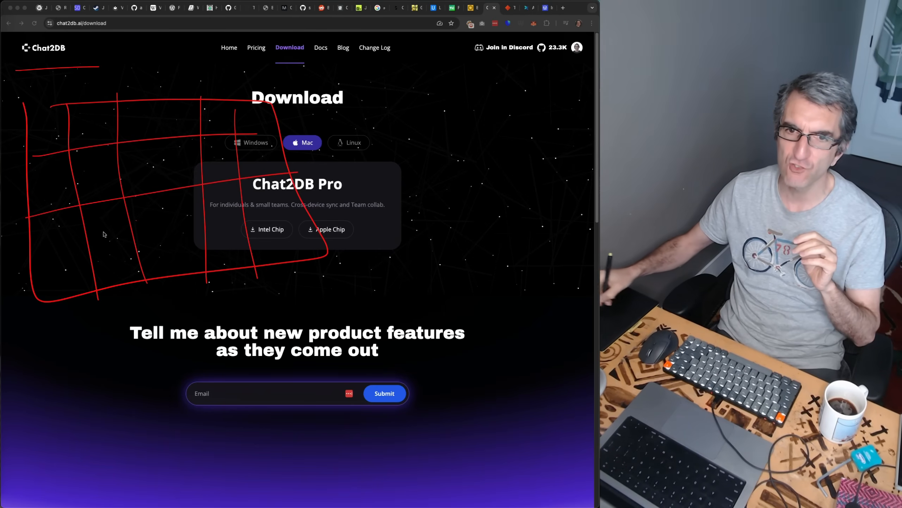
pyautogui.moveTo(16, 264); pyautogui.dragTo(300, 218)
# Label the grid's columns name, age and gr, and fill the first row with a name, 47 and 6
pyautogui.moveTo(26, 96)
pyautogui.mouseDown()
pyautogui.moveTo(41, 83)
pyautogui.moveTo(52, 93)
pyautogui.mouseUp()
pyautogui.moveTo(55, 74)
pyautogui.mouseDown()
pyautogui.moveTo(57, 90)
pyautogui.moveTo(76, 78)
pyautogui.moveTo(106, 93)
pyautogui.moveTo(125, 84)
pyautogui.moveTo(143, 103)
pyautogui.moveTo(210, 77)
pyautogui.mouseUp()
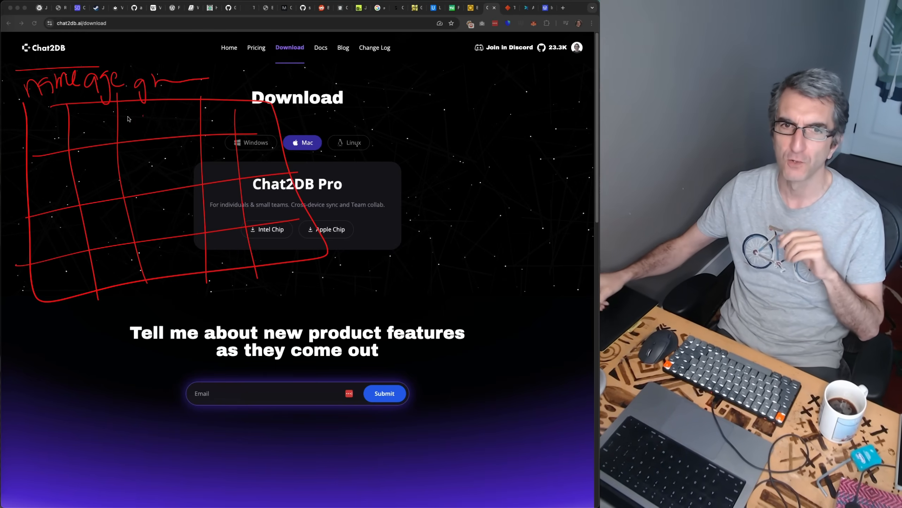
pyautogui.moveTo(37, 127)
pyautogui.mouseDown()
pyautogui.moveTo(24, 149)
pyautogui.moveTo(53, 132)
pyautogui.mouseUp()
pyautogui.moveTo(57, 115)
pyautogui.mouseDown()
pyautogui.moveTo(61, 134)
pyautogui.moveTo(73, 124)
pyautogui.moveTo(95, 132)
pyautogui.mouseUp()
pyautogui.moveTo(101, 120); pyautogui.dragTo(106, 132)
pyautogui.moveTo(163, 108); pyautogui.dragTo(158, 122)
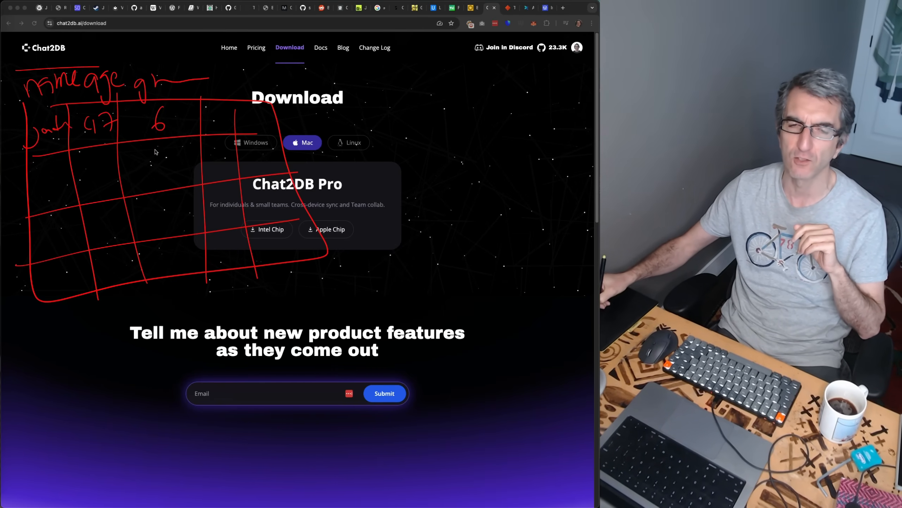
# Fill the grid's second row with a name, 35 and 12
pyautogui.moveTo(33, 174); pyautogui.dragTo(49, 201)
pyautogui.moveTo(53, 177)
pyautogui.mouseDown()
pyautogui.moveTo(53, 198)
pyautogui.moveTo(59, 192)
pyautogui.mouseUp()
pyautogui.moveTo(73, 187)
pyautogui.mouseDown()
pyautogui.moveTo(75, 194)
pyautogui.moveTo(91, 185)
pyautogui.mouseUp()
pyautogui.moveTo(93, 163)
pyautogui.mouseDown()
pyautogui.moveTo(111, 161)
pyautogui.moveTo(146, 182)
pyautogui.mouseUp()
pyautogui.moveTo(155, 163)
pyautogui.mouseDown()
pyautogui.moveTo(170, 178)
pyautogui.moveTo(189, 172)
pyautogui.mouseUp()
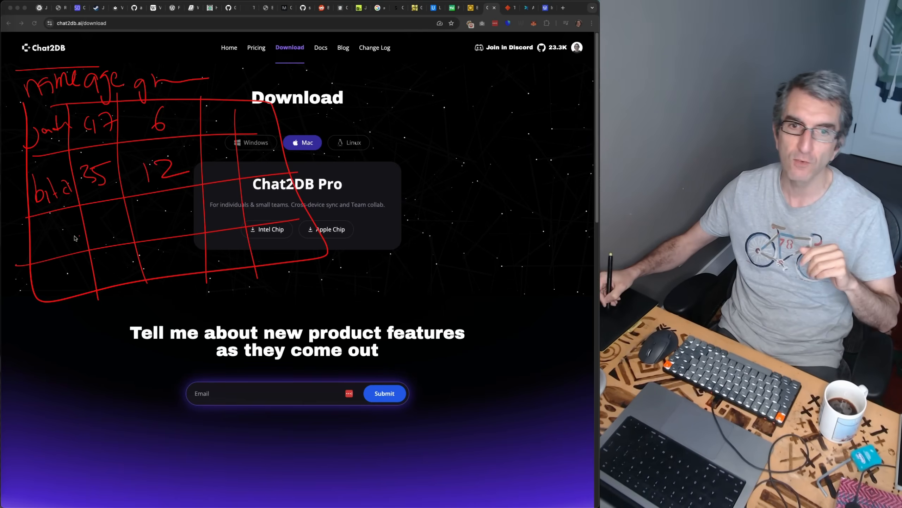
# Write a person's name in the first cell of the third and fourth rows
pyautogui.moveTo(36, 239)
pyautogui.mouseDown()
pyautogui.moveTo(38, 249)
pyautogui.moveTo(52, 248)
pyautogui.mouseUp()
pyautogui.moveTo(55, 236)
pyautogui.mouseDown()
pyautogui.moveTo(57, 246)
pyautogui.moveTo(78, 232)
pyautogui.moveTo(76, 241)
pyautogui.moveTo(86, 240)
pyautogui.mouseUp()
pyautogui.moveTo(56, 271)
pyautogui.mouseDown()
pyautogui.moveTo(46, 289)
pyautogui.moveTo(65, 284)
pyautogui.mouseUp()
pyautogui.moveTo(72, 282); pyautogui.dragTo(86, 270)
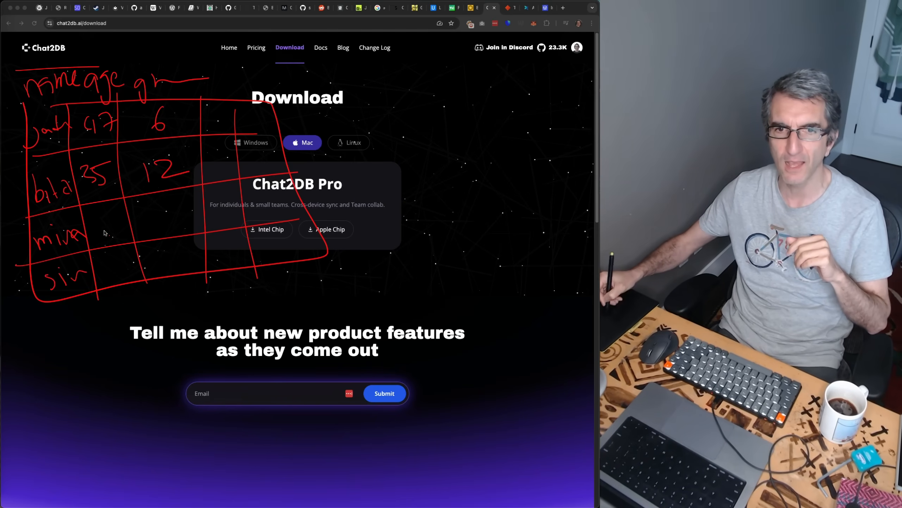
# Write 25 and 1 in the third row's remaining columns, and 6 and 19 in the fourth row's
pyautogui.moveTo(89, 215)
pyautogui.mouseDown()
pyautogui.moveTo(101, 235)
pyautogui.moveTo(114, 232)
pyautogui.mouseUp()
pyautogui.moveTo(121, 214); pyautogui.dragTo(111, 224)
pyautogui.moveTo(111, 223); pyautogui.dragTo(107, 236)
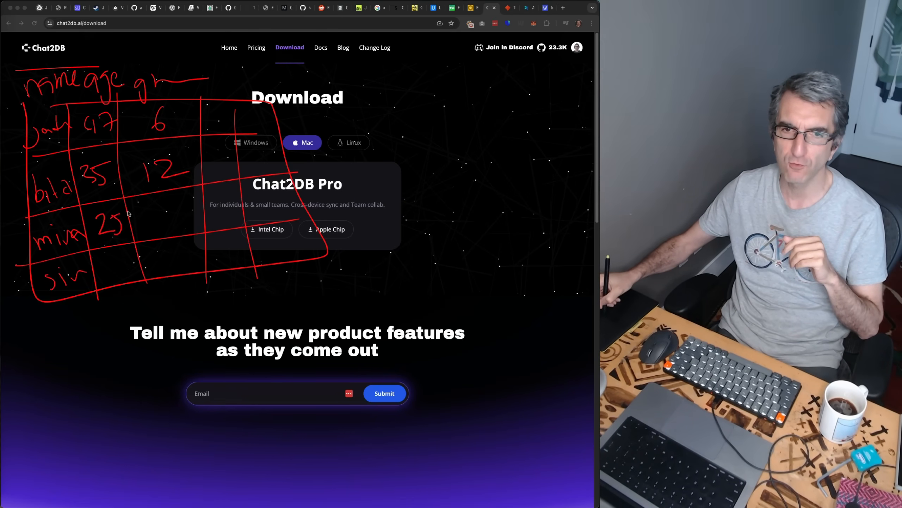
pyautogui.moveTo(161, 212); pyautogui.dragTo(174, 231)
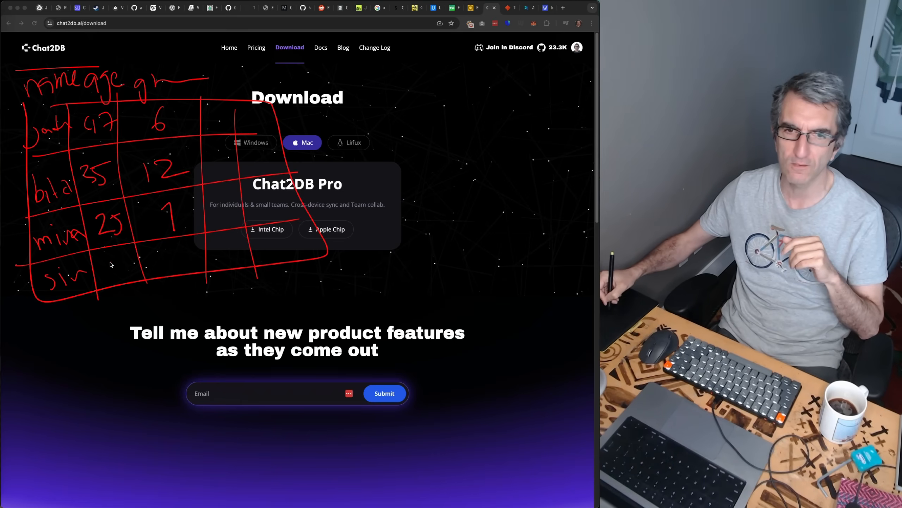
pyautogui.moveTo(116, 255); pyautogui.dragTo(107, 271)
pyautogui.moveTo(159, 250); pyautogui.dragTo(161, 269)
pyautogui.moveTo(173, 253)
pyautogui.mouseDown()
pyautogui.moveTo(167, 260)
pyautogui.moveTo(179, 250)
pyautogui.moveTo(188, 264)
pyautogui.mouseUp()
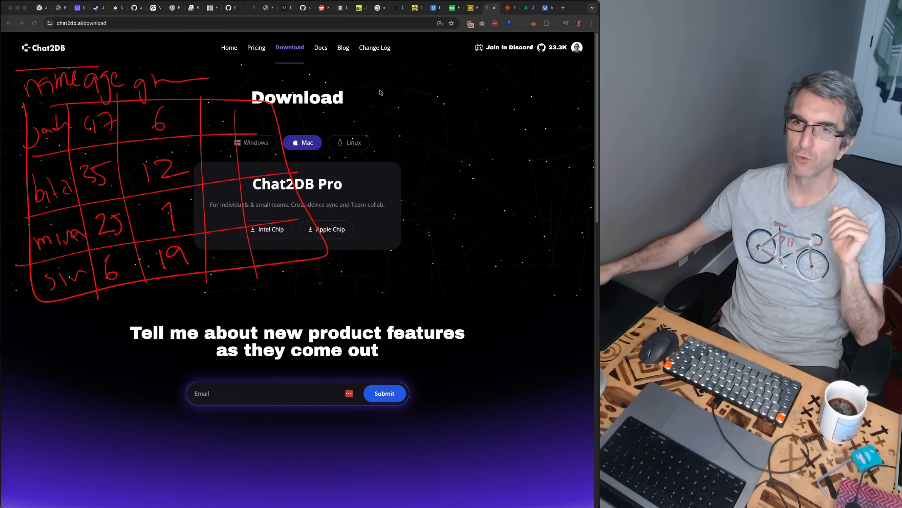
# Write SQL in large letters beside the drawn table
pyautogui.moveTo(355, 65)
pyautogui.mouseDown()
pyautogui.moveTo(359, 96)
pyautogui.moveTo(315, 111)
pyautogui.mouseUp()
pyautogui.moveTo(387, 65); pyautogui.dragTo(391, 71)
pyautogui.click(399, 107)
pyautogui.moveTo(396, 94); pyautogui.dragTo(413, 138)
pyautogui.moveTo(435, 68)
pyautogui.mouseDown()
pyautogui.moveTo(442, 134)
pyautogui.moveTo(471, 130)
pyautogui.mouseUp()
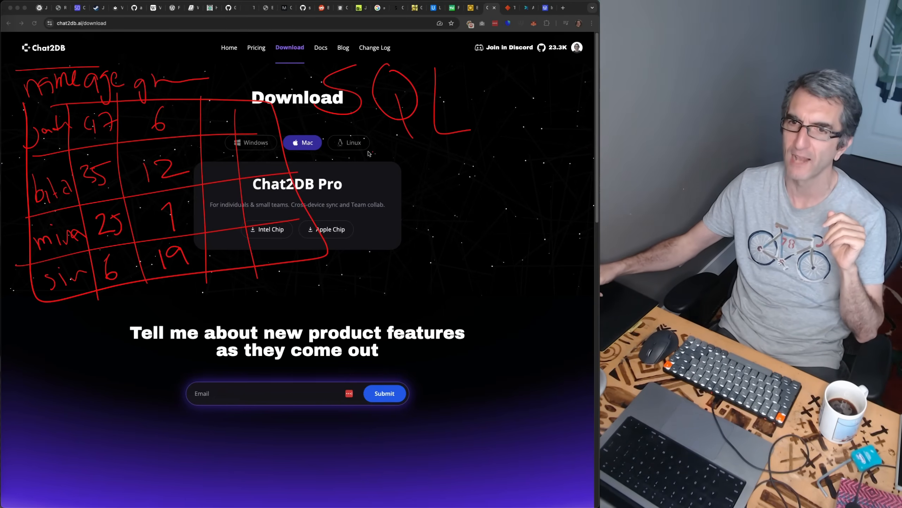
# Write the query "Select * f" beside the table and draw a line labelled "P" above the column headings
pyautogui.moveTo(355, 189)
pyautogui.mouseDown()
pyautogui.moveTo(373, 208)
pyautogui.moveTo(409, 217)
pyautogui.moveTo(453, 214)
pyautogui.mouseUp()
pyautogui.moveTo(509, 199)
pyautogui.mouseDown()
pyautogui.moveTo(500, 217)
pyautogui.moveTo(518, 210)
pyautogui.mouseUp()
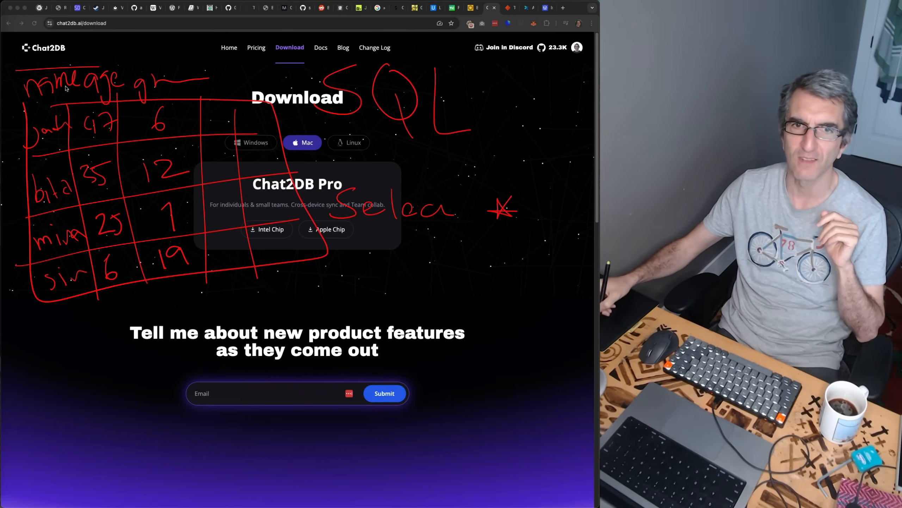
pyautogui.moveTo(21, 71); pyautogui.dragTo(267, 57)
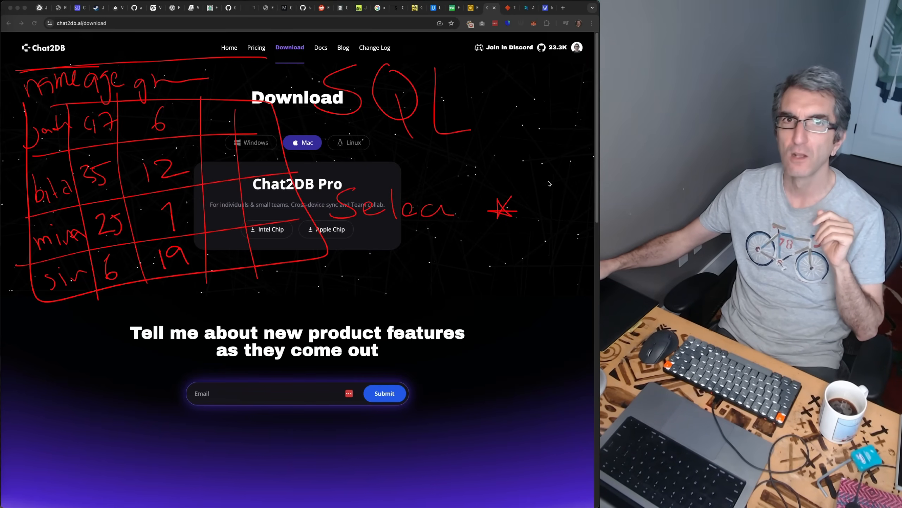
pyautogui.moveTo(552, 184)
pyautogui.mouseDown()
pyautogui.moveTo(558, 176)
pyautogui.moveTo(597, 206)
pyautogui.mouseUp()
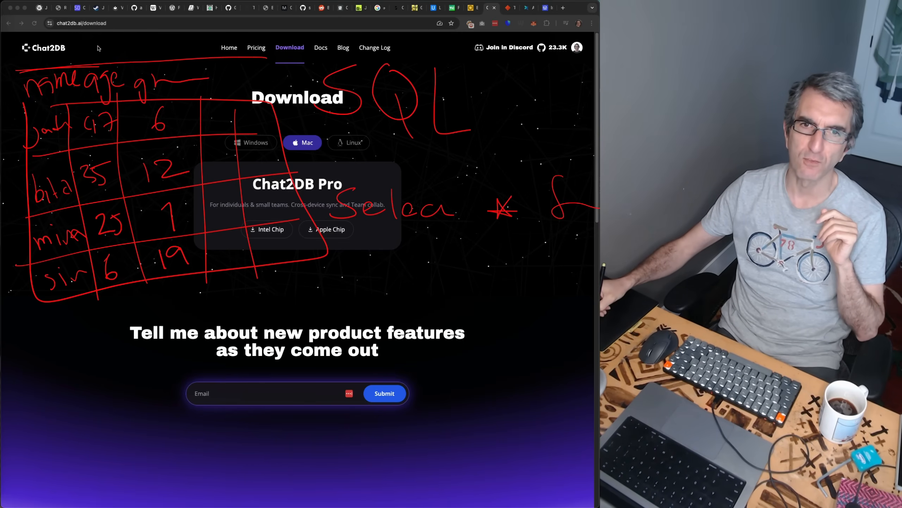
pyautogui.moveTo(101, 63)
pyautogui.mouseDown()
pyautogui.moveTo(106, 49)
pyautogui.moveTo(177, 42)
pyautogui.mouseUp()
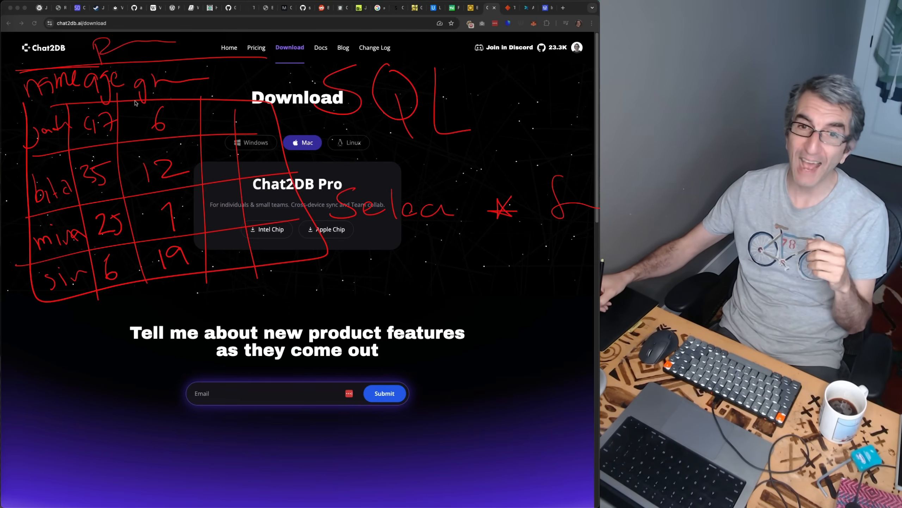
# Outline the drawn table's third column, and clear all annotations from the page
pyautogui.moveTo(135, 100)
pyautogui.mouseDown()
pyautogui.moveTo(209, 116)
pyautogui.moveTo(167, 286)
pyautogui.moveTo(133, 125)
pyautogui.mouseUp()
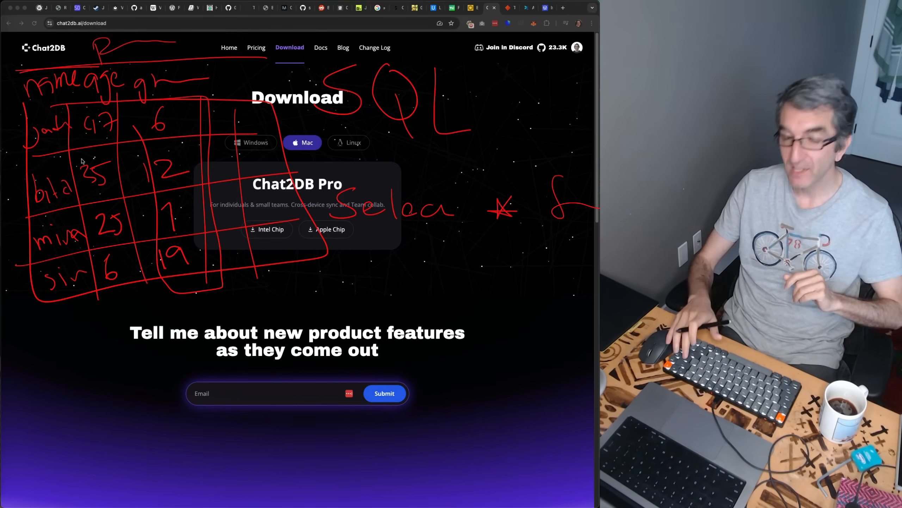
pyautogui.press('Escape')
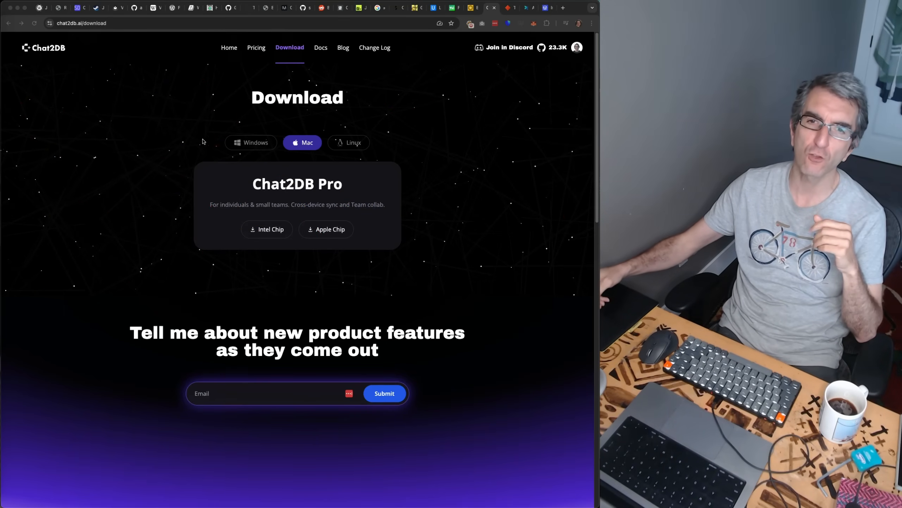
# Draw three separate table boxes across the page, labelling the first "p", the middle "sales" and the third "l"
pyautogui.moveTo(36, 102)
pyautogui.mouseDown()
pyautogui.moveTo(97, 101)
pyautogui.moveTo(187, 245)
pyautogui.moveTo(14, 166)
pyautogui.moveTo(13, 117)
pyautogui.moveTo(46, 75)
pyautogui.moveTo(104, 76)
pyautogui.mouseUp()
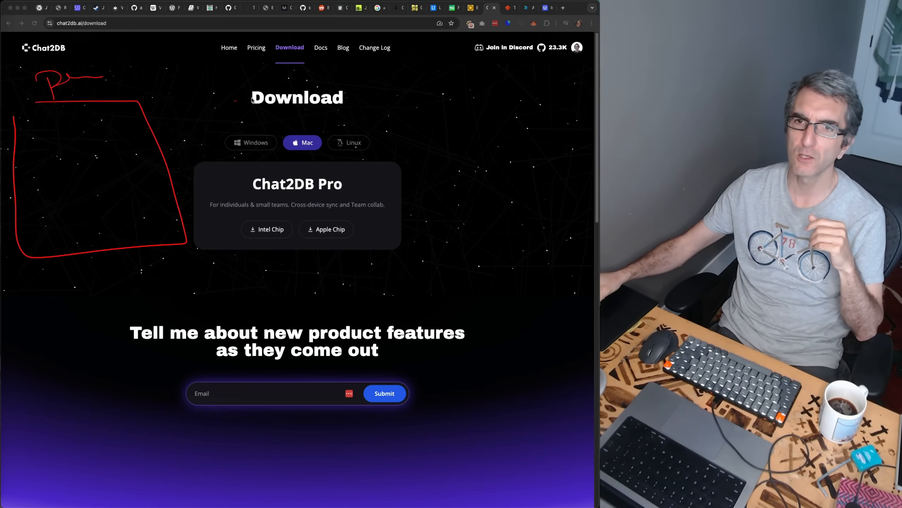
pyautogui.moveTo(234, 102)
pyautogui.mouseDown()
pyautogui.moveTo(393, 233)
pyautogui.moveTo(233, 127)
pyautogui.mouseUp()
pyautogui.moveTo(239, 64); pyautogui.dragTo(235, 94)
pyautogui.moveTo(263, 70)
pyautogui.mouseDown()
pyautogui.moveTo(255, 78)
pyautogui.moveTo(279, 94)
pyautogui.moveTo(303, 85)
pyautogui.mouseUp()
pyautogui.moveTo(313, 83)
pyautogui.mouseDown()
pyautogui.moveTo(332, 75)
pyautogui.moveTo(338, 93)
pyautogui.mouseUp()
pyautogui.moveTo(433, 126)
pyautogui.mouseDown()
pyautogui.moveTo(455, 237)
pyautogui.moveTo(552, 160)
pyautogui.moveTo(459, 246)
pyautogui.mouseUp()
pyautogui.moveTo(447, 91)
pyautogui.mouseDown()
pyautogui.moveTo(458, 103)
pyautogui.moveTo(551, 88)
pyautogui.mouseUp()
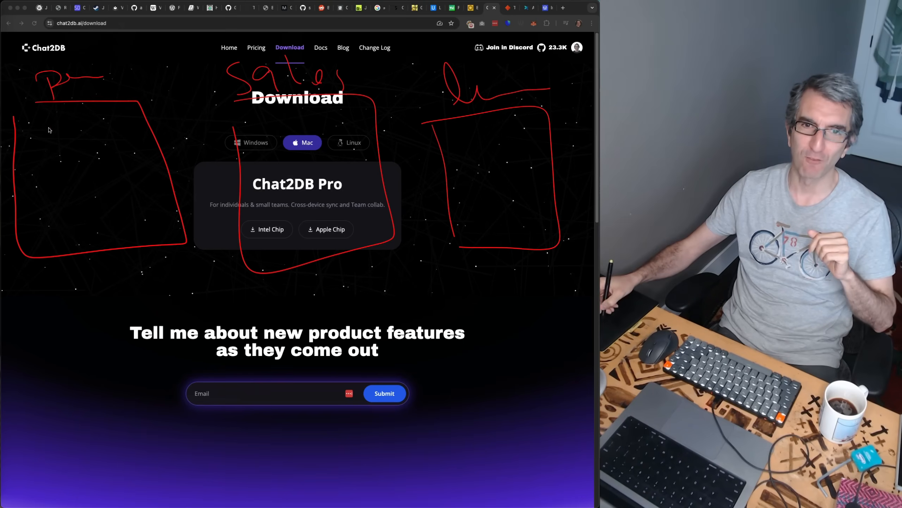
# Write an id column in each box, with placeholder dashes in the second and third and an email column in the first
pyautogui.moveTo(32, 130)
pyautogui.mouseDown()
pyautogui.moveTo(34, 144)
pyautogui.moveTo(30, 126)
pyautogui.moveTo(58, 142)
pyautogui.mouseUp()
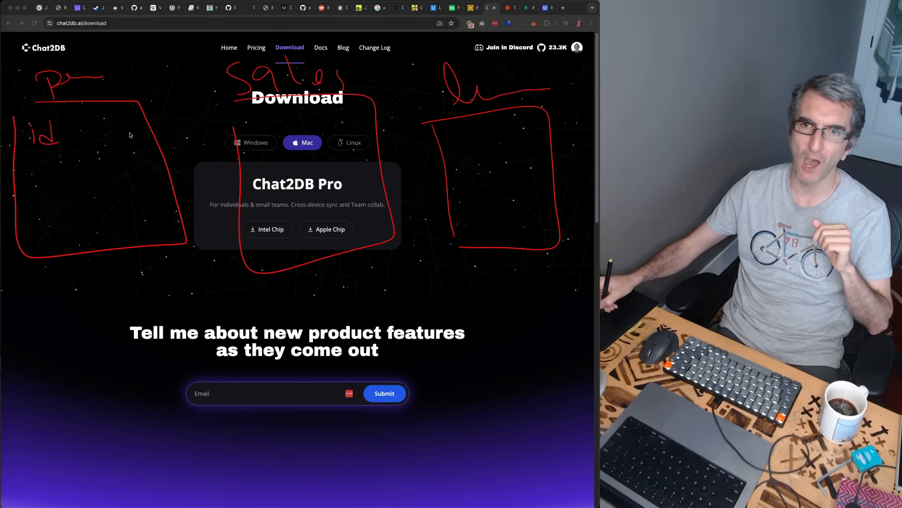
pyautogui.moveTo(247, 127)
pyautogui.mouseDown()
pyautogui.moveTo(249, 142)
pyautogui.moveTo(352, 136)
pyautogui.mouseUp()
pyautogui.click(247, 123)
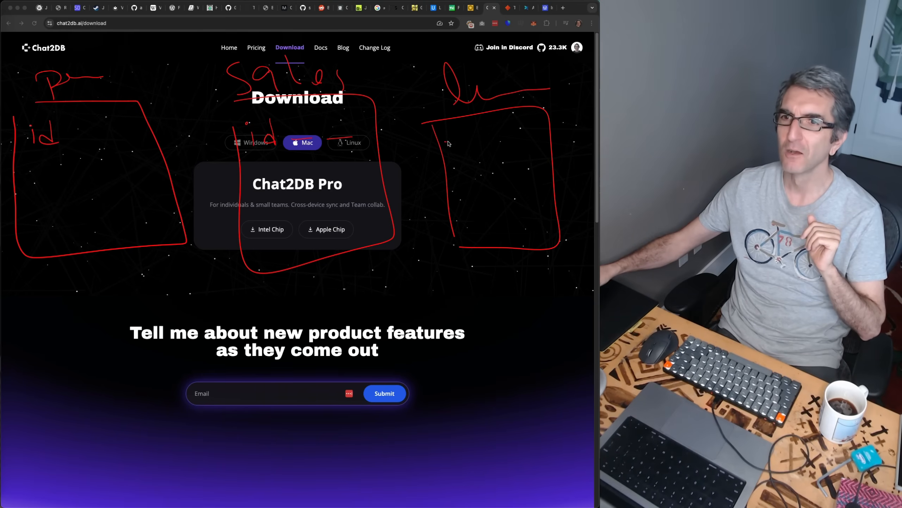
pyautogui.moveTo(446, 131)
pyautogui.mouseDown()
pyautogui.moveTo(447, 142)
pyautogui.moveTo(459, 141)
pyautogui.mouseUp()
pyautogui.moveTo(492, 133); pyautogui.dragTo(540, 133)
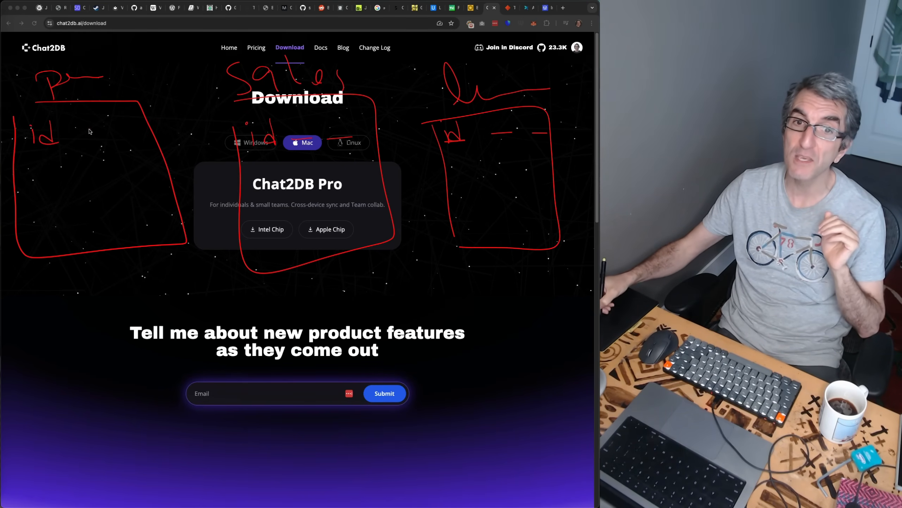
pyautogui.moveTo(95, 135); pyautogui.dragTo(149, 135)
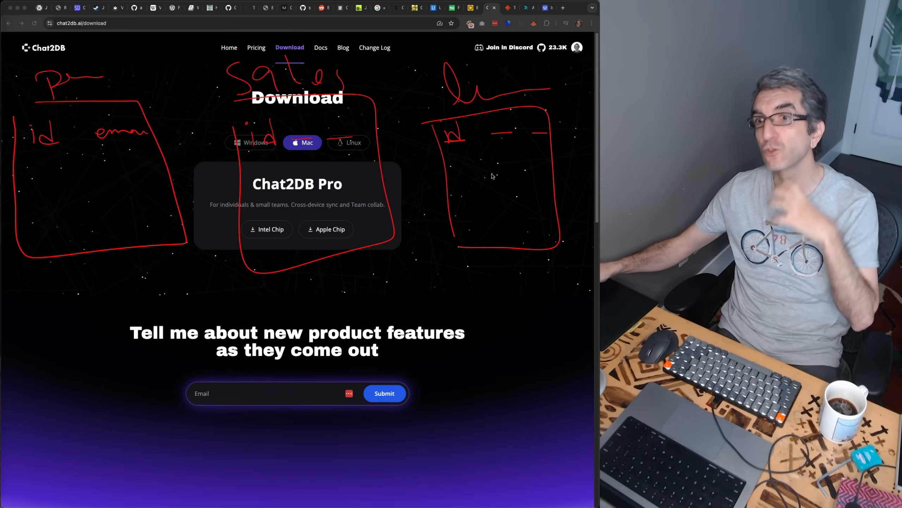
# Mark a record in the third box and a bracketed, boxed 100$ in the sales box, and clear all annotations
pyautogui.moveTo(483, 196)
pyautogui.mouseDown()
pyautogui.moveTo(550, 208)
pyautogui.moveTo(489, 215)
pyautogui.moveTo(486, 198)
pyautogui.mouseUp()
pyautogui.moveTo(249, 136)
pyautogui.mouseDown()
pyautogui.moveTo(238, 154)
pyautogui.moveTo(265, 220)
pyautogui.mouseUp()
pyautogui.moveTo(281, 175)
pyautogui.mouseDown()
pyautogui.moveTo(359, 168)
pyautogui.moveTo(283, 177)
pyautogui.moveTo(303, 212)
pyautogui.moveTo(319, 189)
pyautogui.mouseUp()
pyautogui.moveTo(332, 188); pyautogui.dragTo(342, 202)
pyautogui.moveTo(347, 172); pyautogui.dragTo(356, 206)
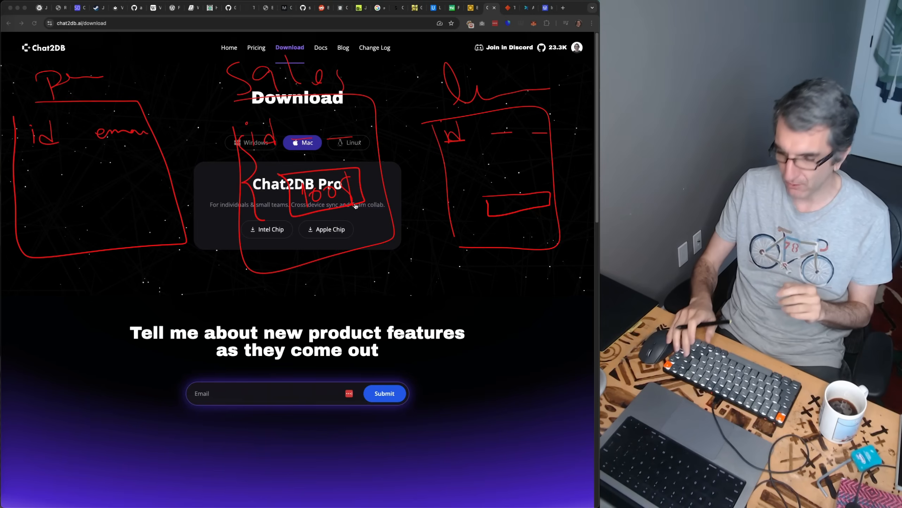
pyautogui.press('Escape')
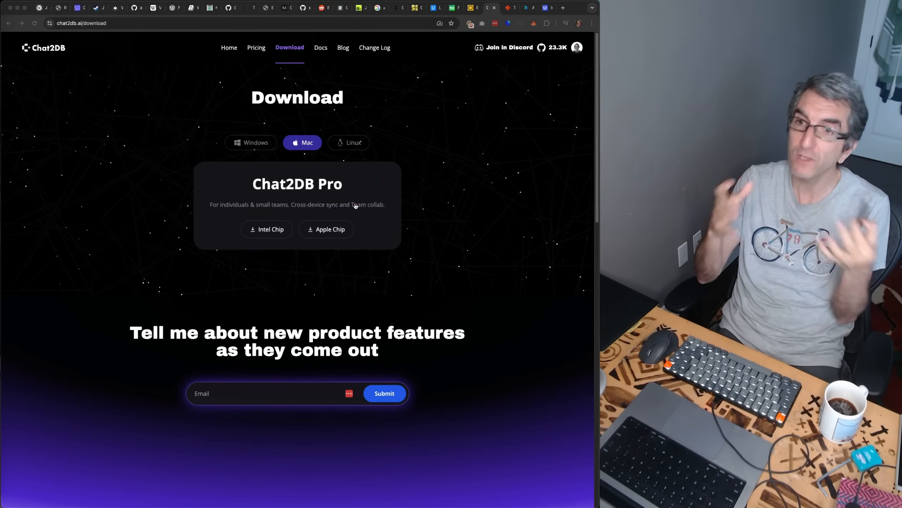
# Open Chat2DB's GitHub repository from the download page and bring it into view
pyautogui.click(440, 211)
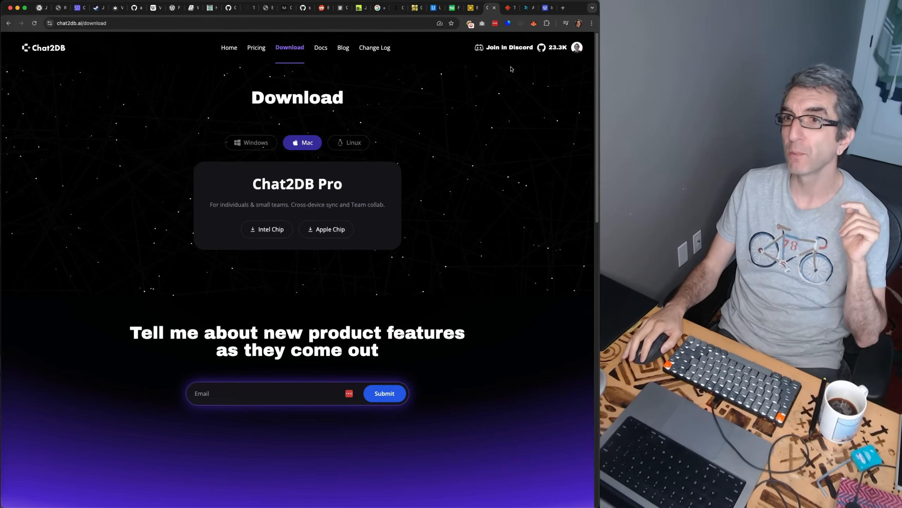
pyautogui.click(549, 49)
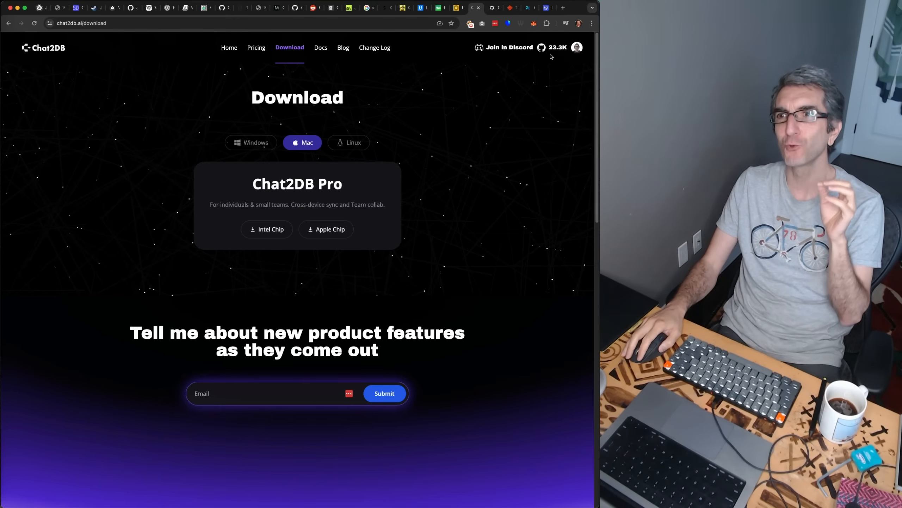
pyautogui.click(495, 8)
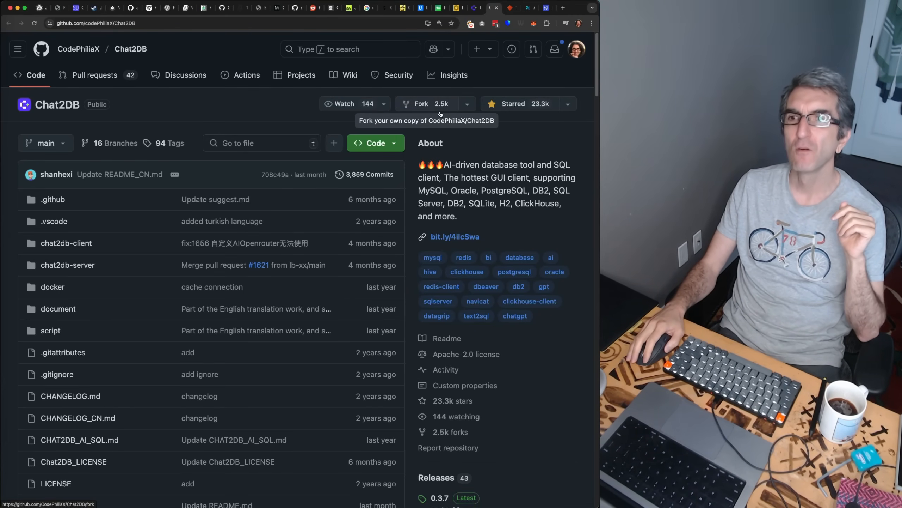
# In the README's Feature Comparison table, point an arrow at Community Open Source and circle 16+, Local and Pro
pyautogui.scroll(-1, 511, 180)
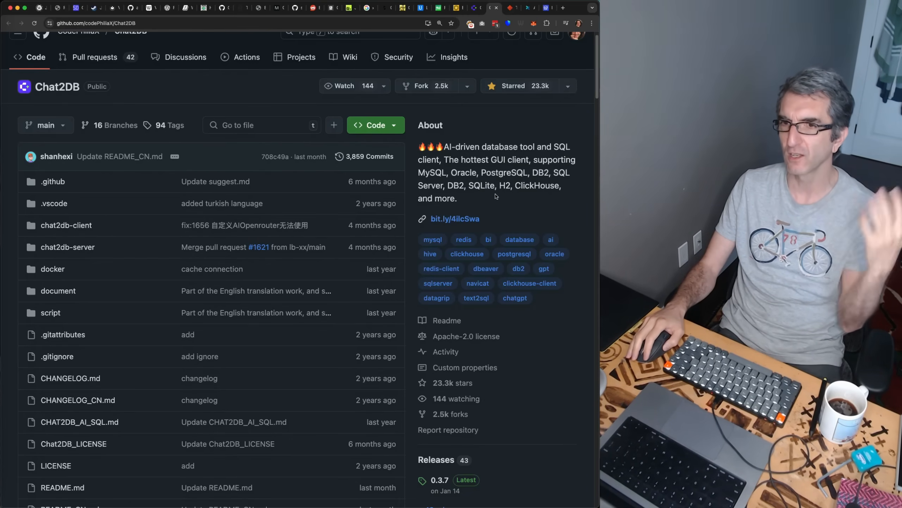
pyautogui.scroll(-1, 508, 180)
pyautogui.scroll(-5, 508, 180)
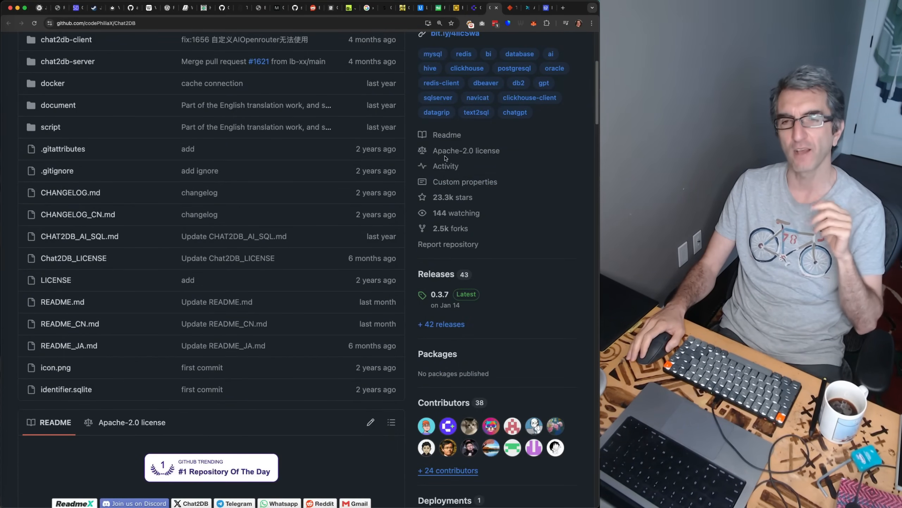
pyautogui.scroll(-6, 460, 365)
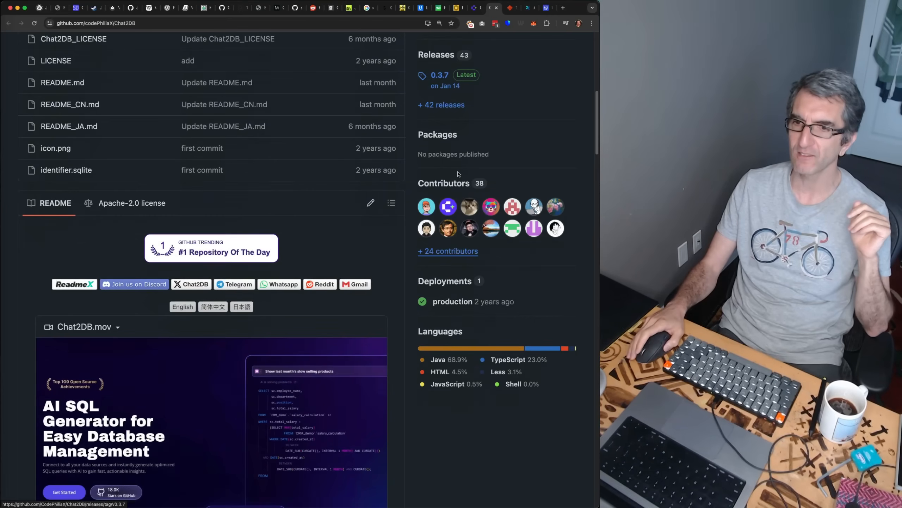
pyautogui.scroll(-15, 358, 274)
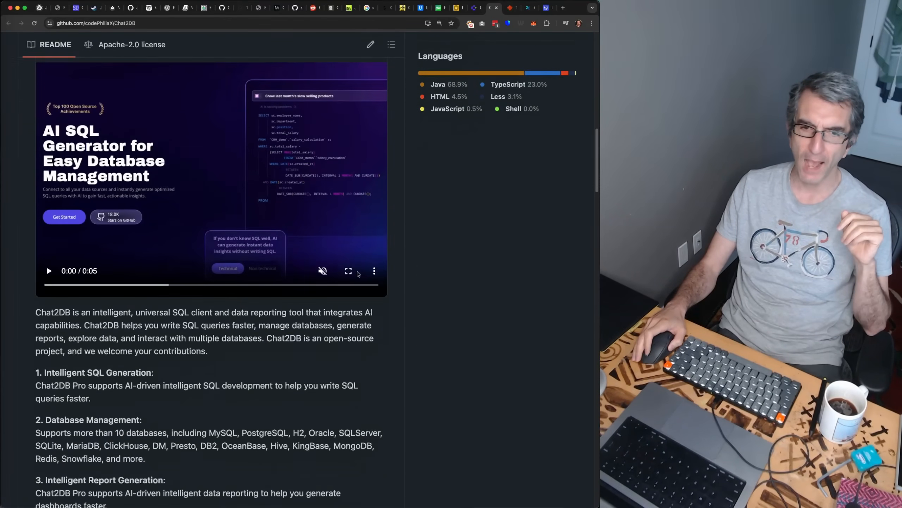
pyautogui.scroll(-6, 359, 274)
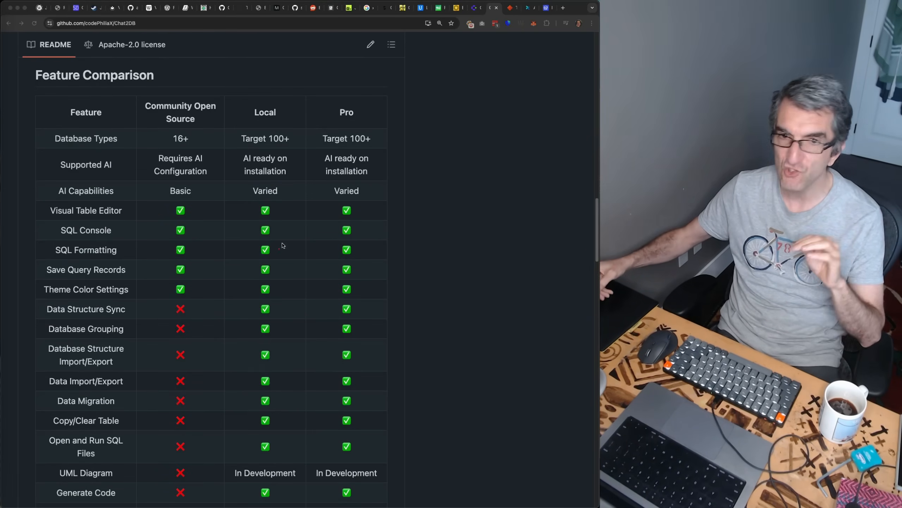
pyautogui.moveTo(221, 55)
pyautogui.mouseDown()
pyautogui.moveTo(191, 98)
pyautogui.moveTo(210, 86)
pyautogui.mouseUp()
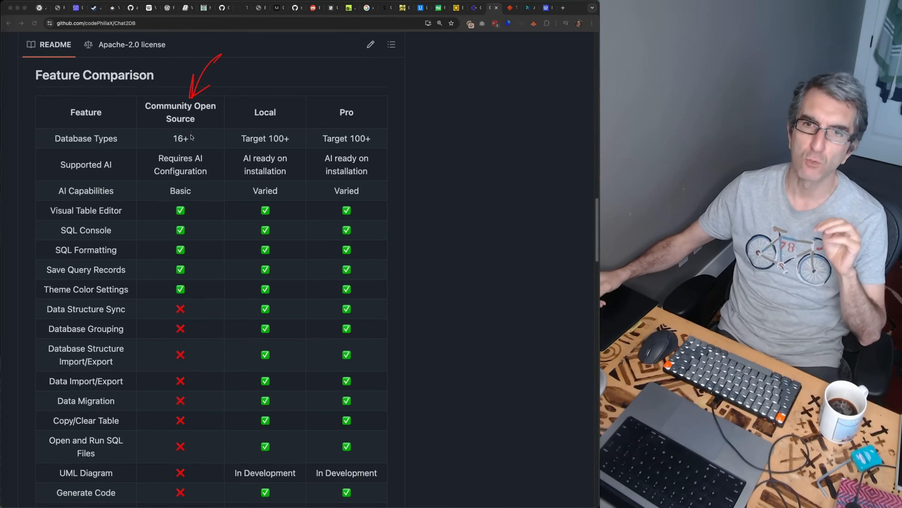
pyautogui.moveTo(191, 149); pyautogui.dragTo(186, 155)
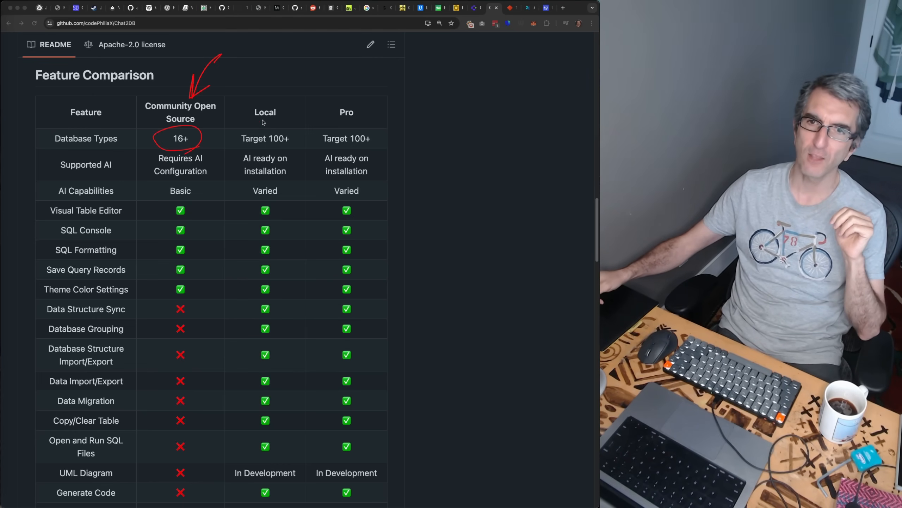
pyautogui.moveTo(275, 123); pyautogui.dragTo(354, 125)
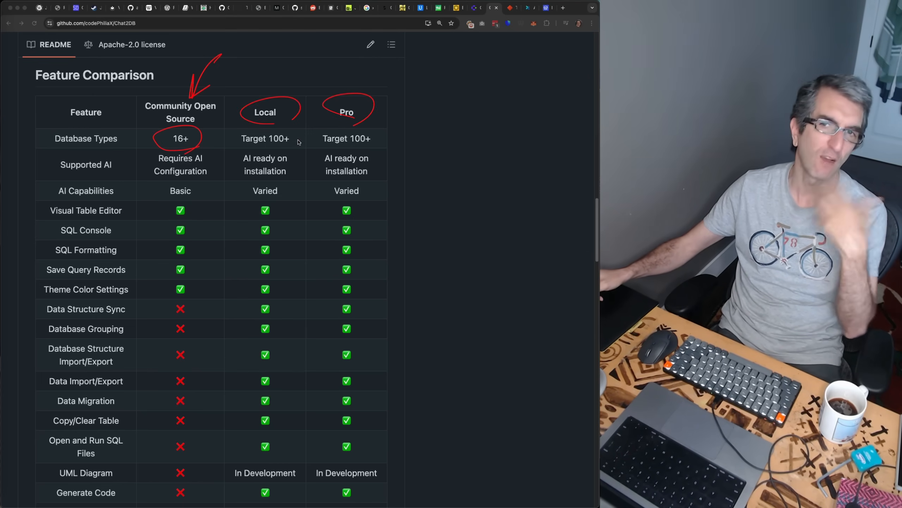
# Underline Local's Target 100+, box the Community edition's AI support and capability entries, mark Pro's AI support, and clear the annotations
pyautogui.moveTo(237, 151); pyautogui.dragTo(301, 149)
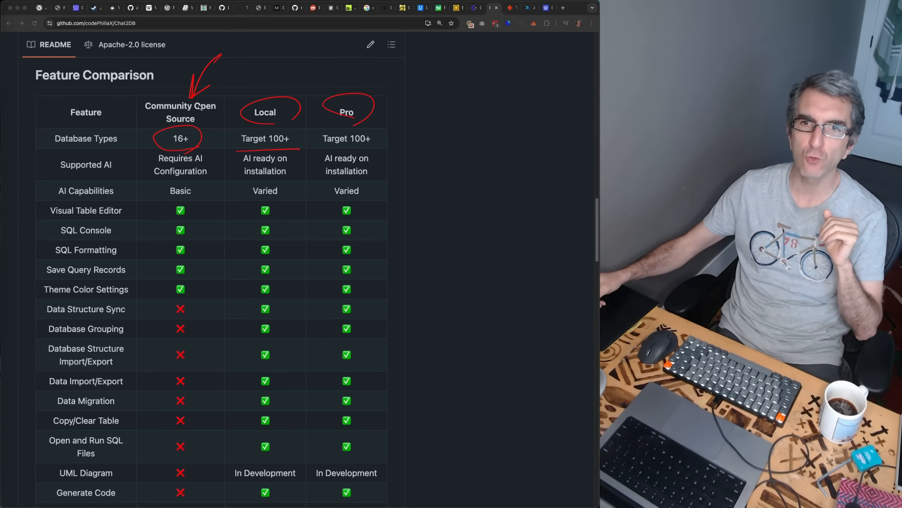
pyautogui.moveTo(135, 151)
pyautogui.mouseDown()
pyautogui.moveTo(159, 200)
pyautogui.moveTo(116, 154)
pyautogui.mouseUp()
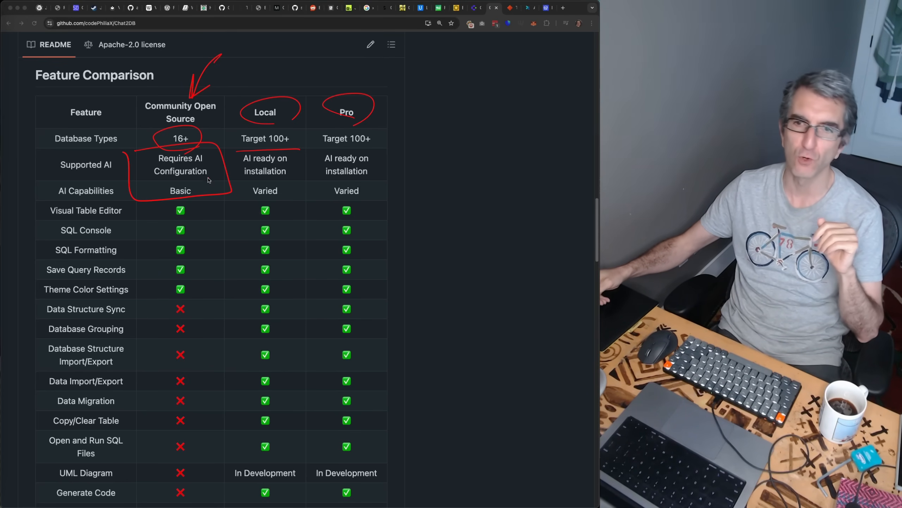
pyautogui.moveTo(351, 146)
pyautogui.mouseDown()
pyautogui.moveTo(389, 143)
pyautogui.moveTo(359, 186)
pyautogui.mouseUp()
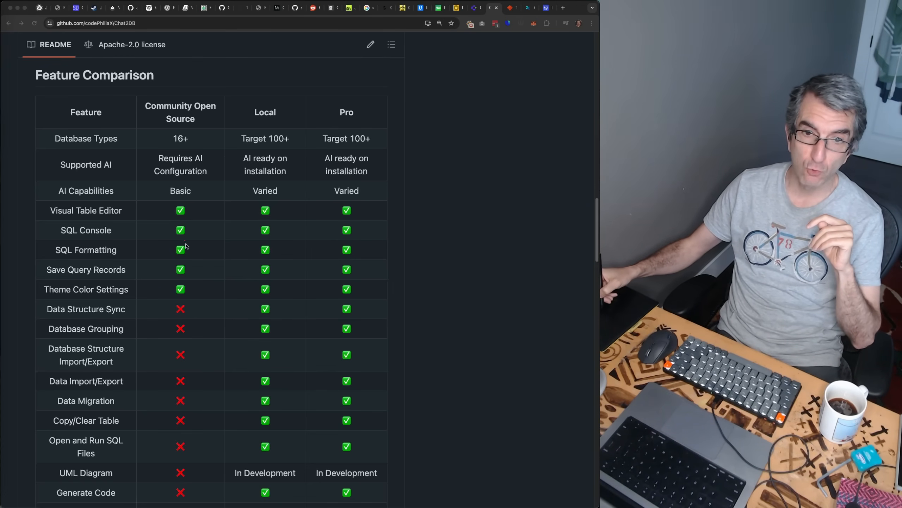
pyautogui.click(187, 300)
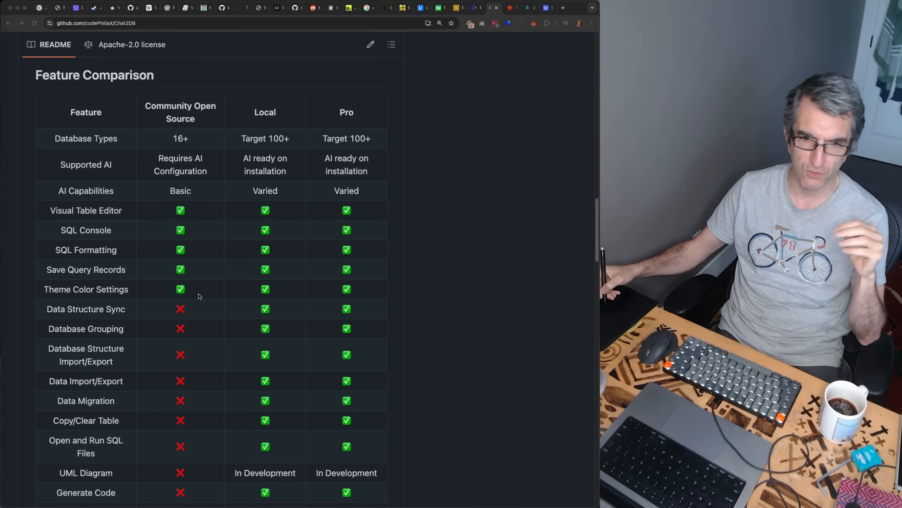
# Draw freehand strokes over the Database Types and AI rows of the comparison table, and clear them
pyautogui.moveTo(142, 131)
pyautogui.mouseDown()
pyautogui.moveTo(333, 141)
pyautogui.moveTo(82, 221)
pyautogui.moveTo(80, 160)
pyautogui.moveTo(228, 140)
pyautogui.mouseUp()
pyautogui.moveTo(127, 179); pyautogui.dragTo(289, 140)
pyautogui.moveTo(227, 175); pyautogui.dragTo(303, 165)
pyautogui.moveTo(134, 217)
pyautogui.mouseDown()
pyautogui.moveTo(236, 189)
pyautogui.moveTo(290, 187)
pyautogui.mouseUp()
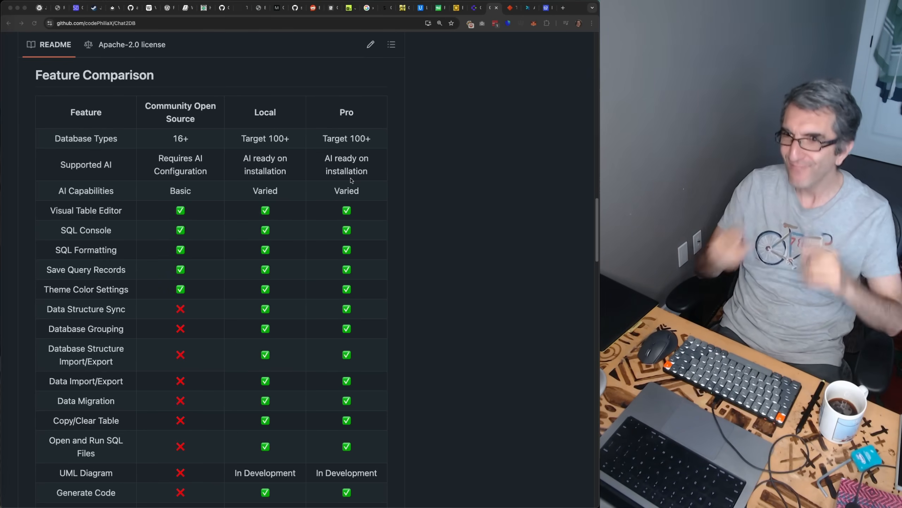
pyautogui.click(463, 148)
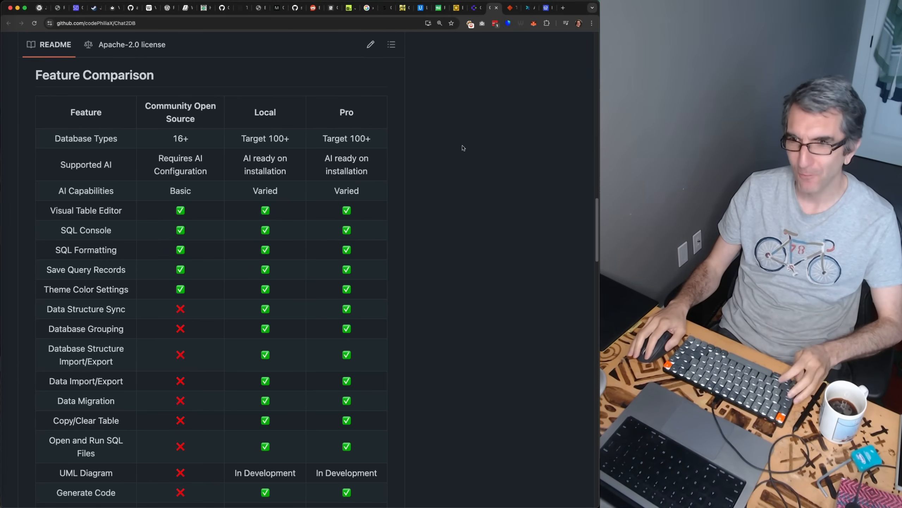
# Switch to the SQL Murder Mystery page and highlight the self-directed lesson wording and "experienced SQL users" in its introduction
pyautogui.click(510, 8)
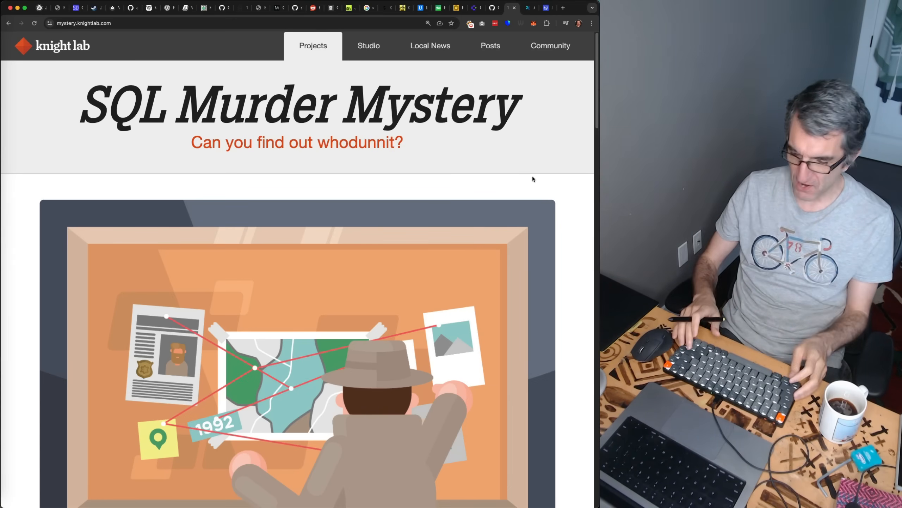
pyautogui.scroll(-10, 533, 178)
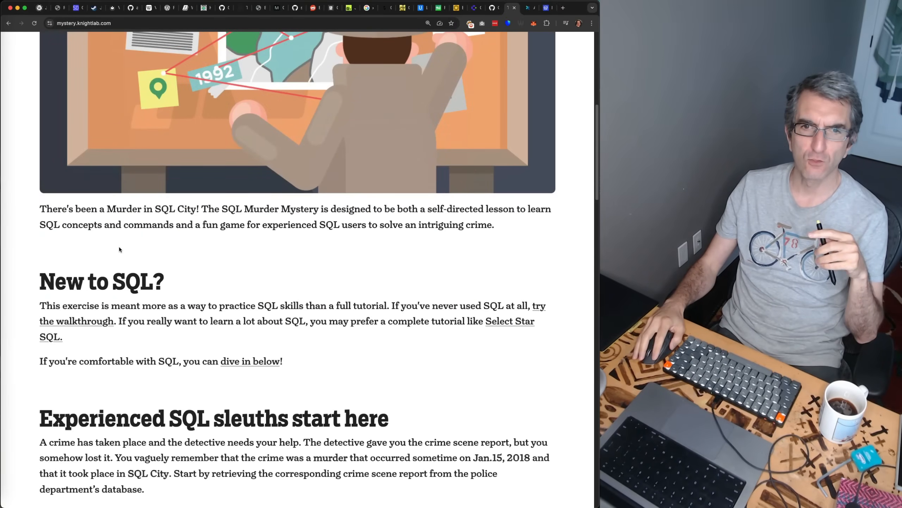
pyautogui.moveTo(145, 210); pyautogui.dragTo(520, 209)
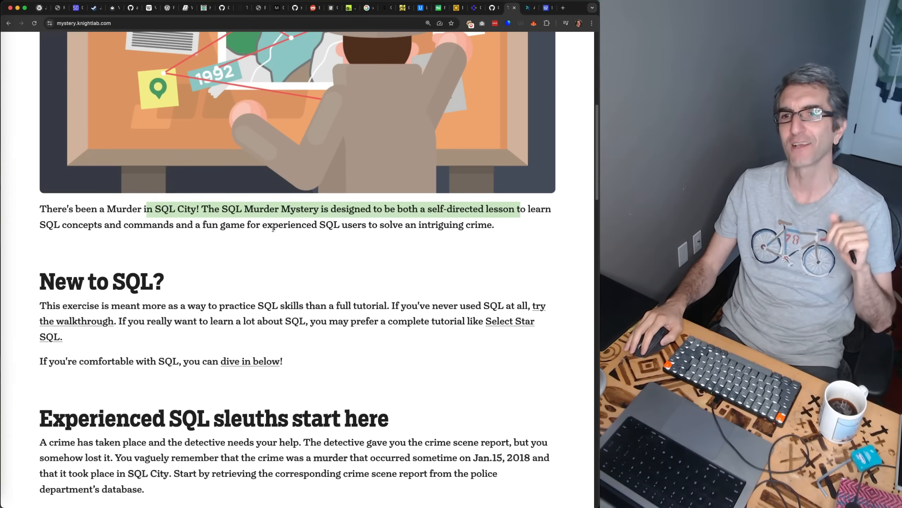
pyautogui.click(297, 228)
pyautogui.moveTo(297, 227); pyautogui.dragTo(366, 228)
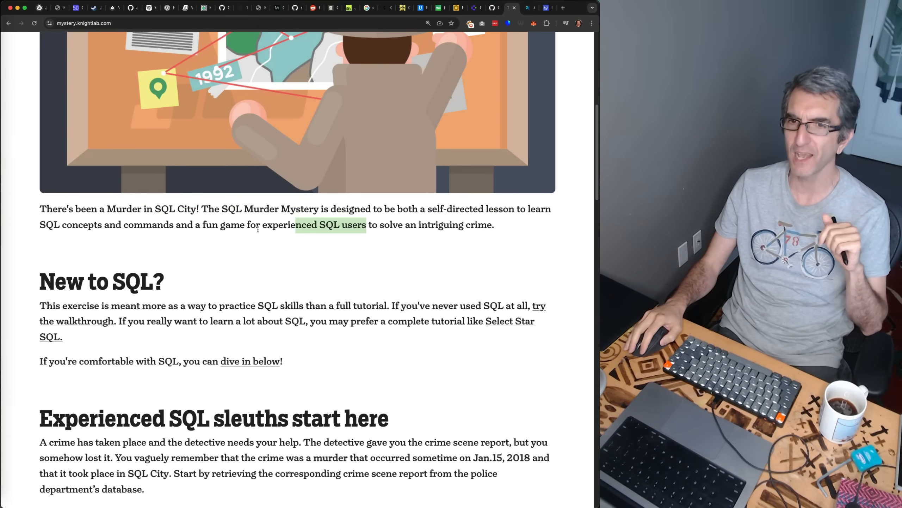
pyautogui.moveTo(261, 226); pyautogui.dragTo(362, 223)
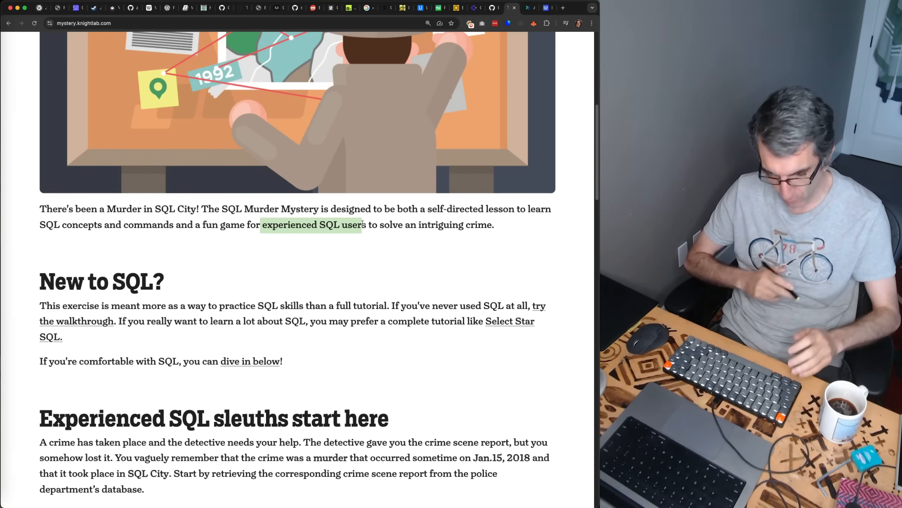
# Skim the New to SQL and Experienced SQL sleuths sections, and highlight "SQL City!" in the introduction
pyautogui.press('super+Tab')
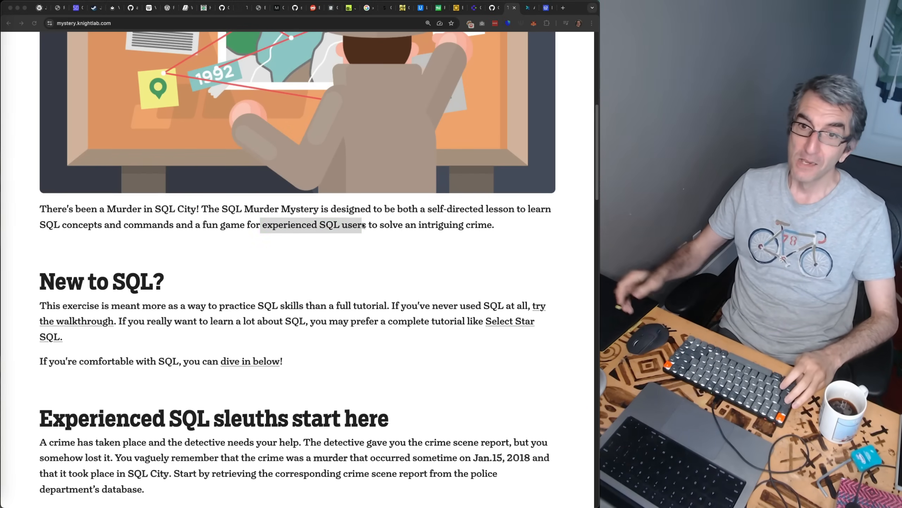
pyautogui.press('super+Tab')
pyautogui.scroll(-5, 363, 225)
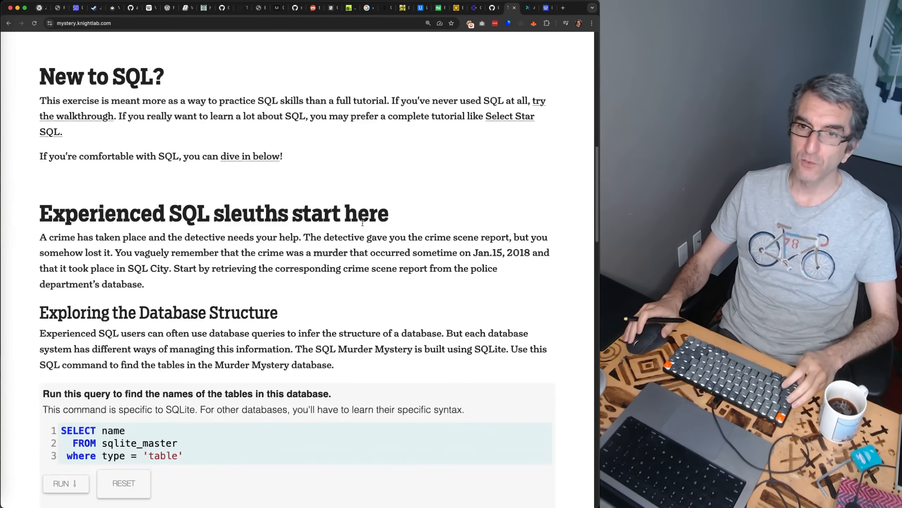
pyautogui.scroll(-3, 363, 223)
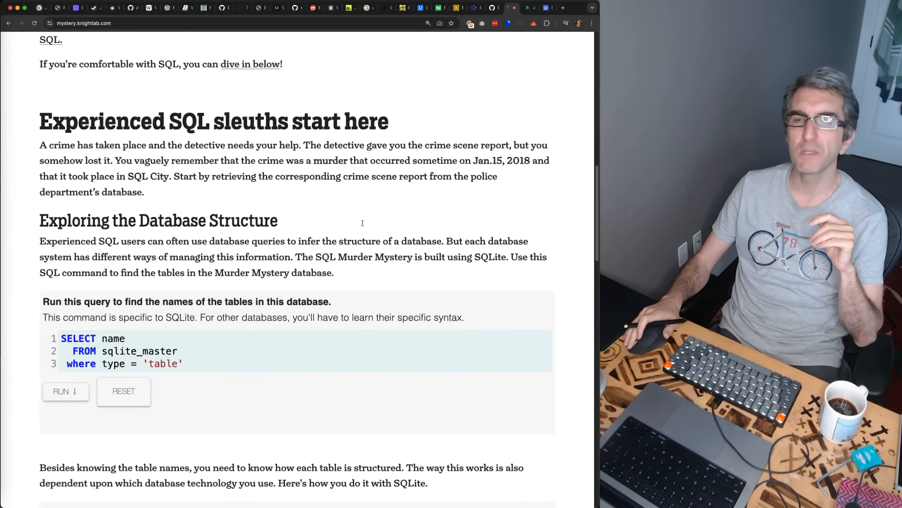
pyautogui.scroll(10, 363, 223)
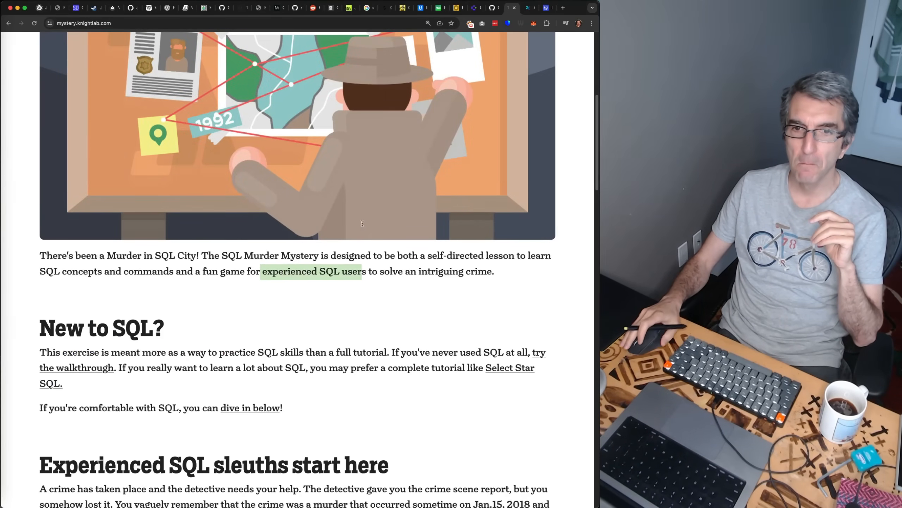
pyautogui.click(220, 275)
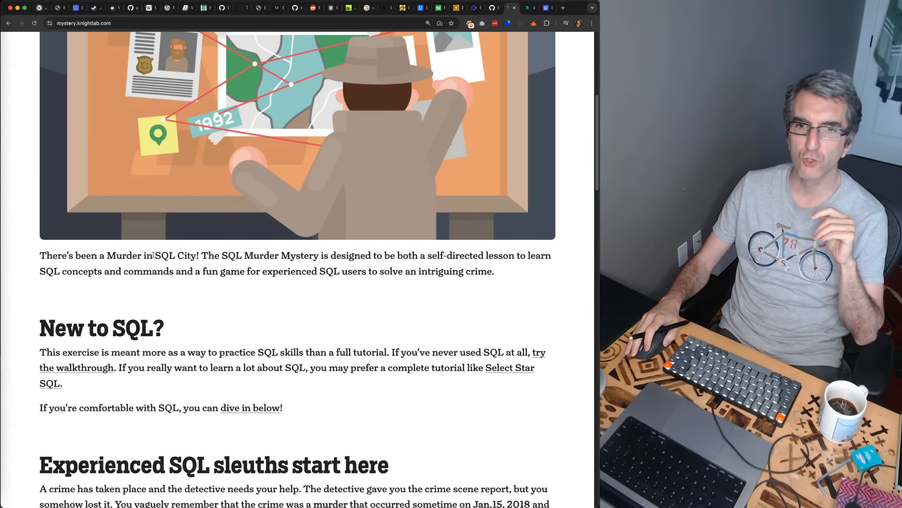
pyautogui.moveTo(153, 255); pyautogui.dragTo(199, 260)
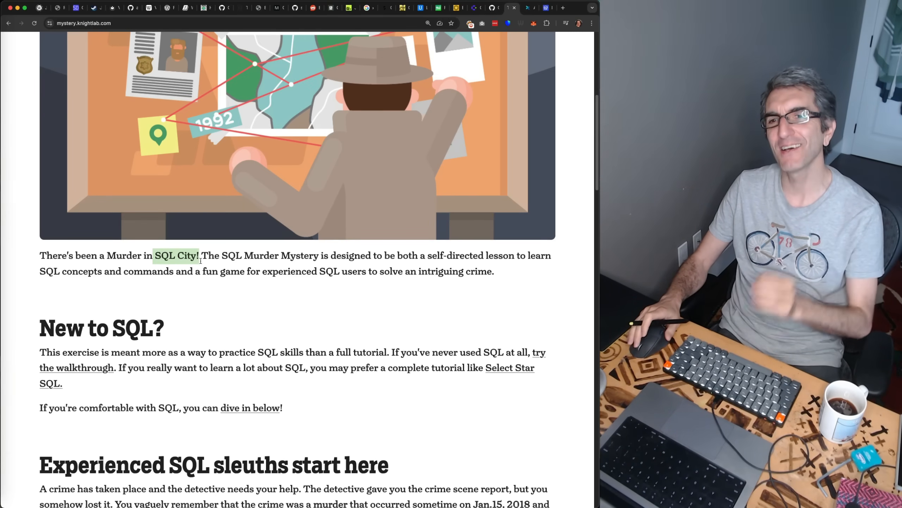
# In the table-names query, point an arrow at sqlite_master, underline name, sqlite_master and type = 'table', bracket the query, and clear the annotations
pyautogui.scroll(-1, 201, 261)
pyautogui.scroll(-12, 200, 260)
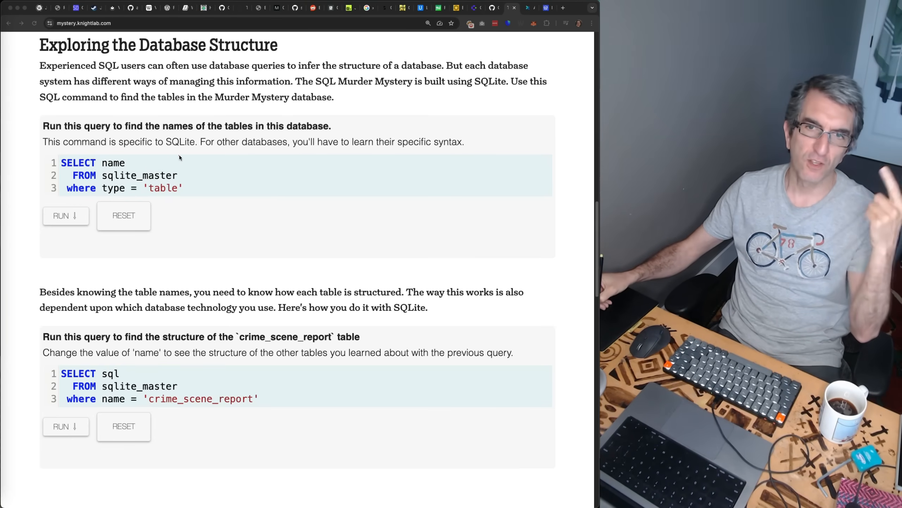
pyautogui.moveTo(195, 129); pyautogui.dragTo(165, 169)
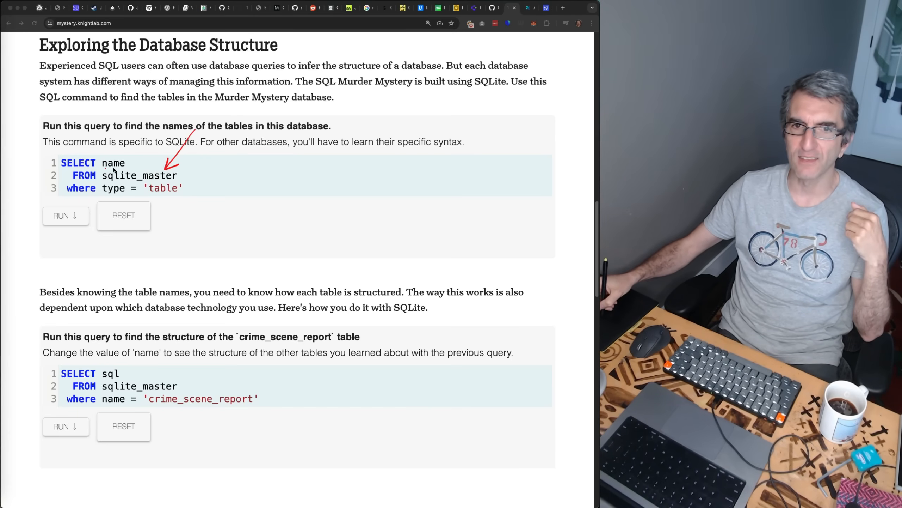
pyautogui.moveTo(101, 166)
pyautogui.mouseDown()
pyautogui.moveTo(131, 166)
pyautogui.moveTo(132, 180)
pyautogui.moveTo(205, 180)
pyautogui.mouseUp()
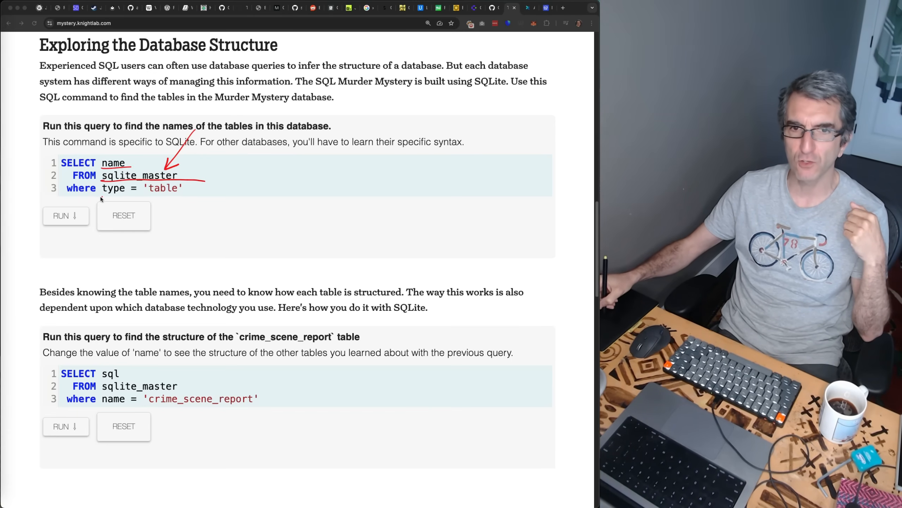
pyautogui.moveTo(101, 196); pyautogui.dragTo(188, 194)
pyautogui.moveTo(195, 142); pyautogui.dragTo(192, 197)
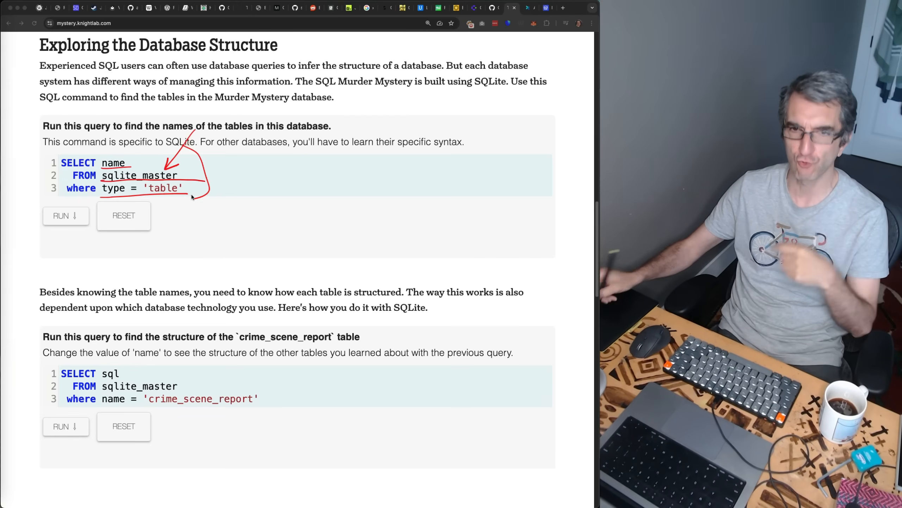
pyautogui.press('Escape')
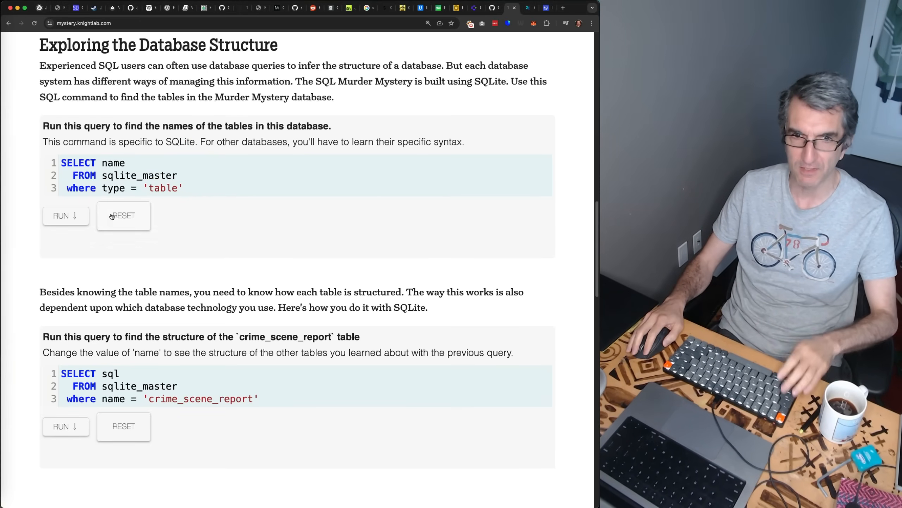
# Run the query for the database's table names and point out the get_fit_now, solution and income entries in its results
pyautogui.click(67, 216)
pyautogui.scroll(-3, 207, 272)
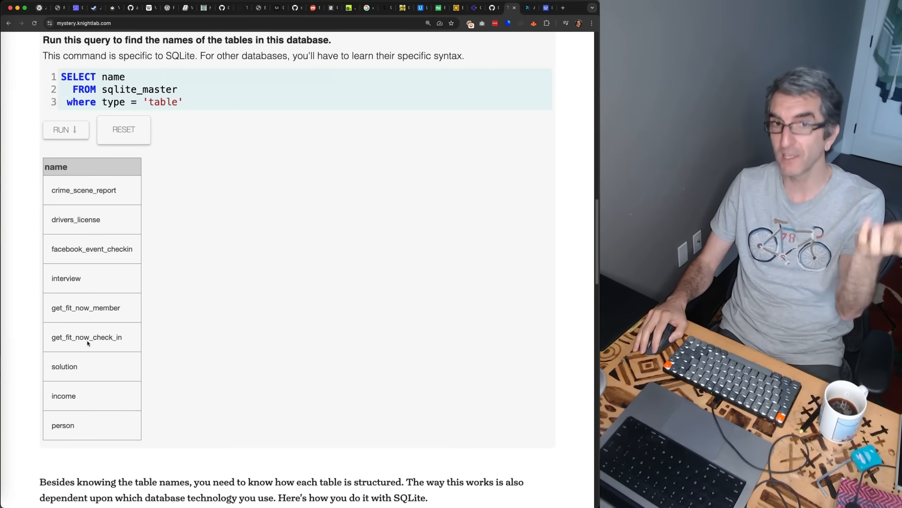
pyautogui.moveTo(84, 307); pyautogui.dragTo(90, 338)
pyautogui.click(66, 394)
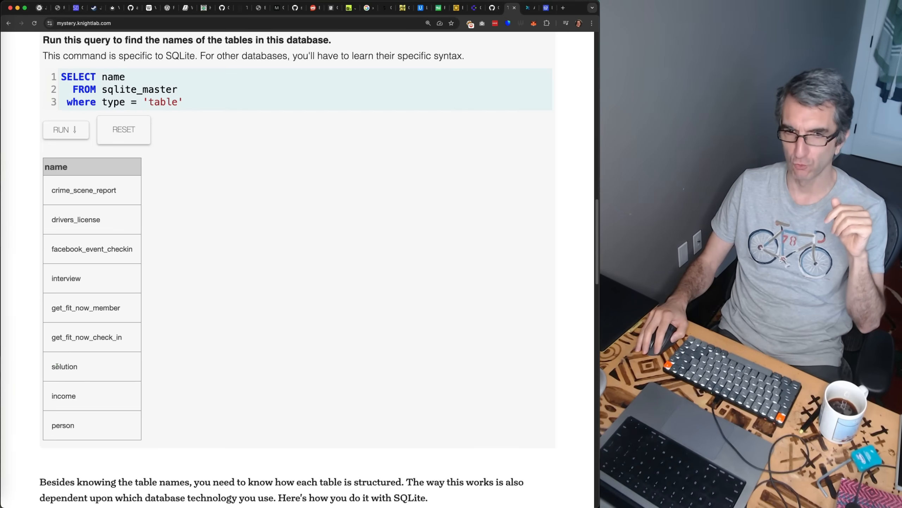
pyautogui.moveTo(57, 367); pyautogui.dragTo(73, 367)
pyautogui.click(55, 395)
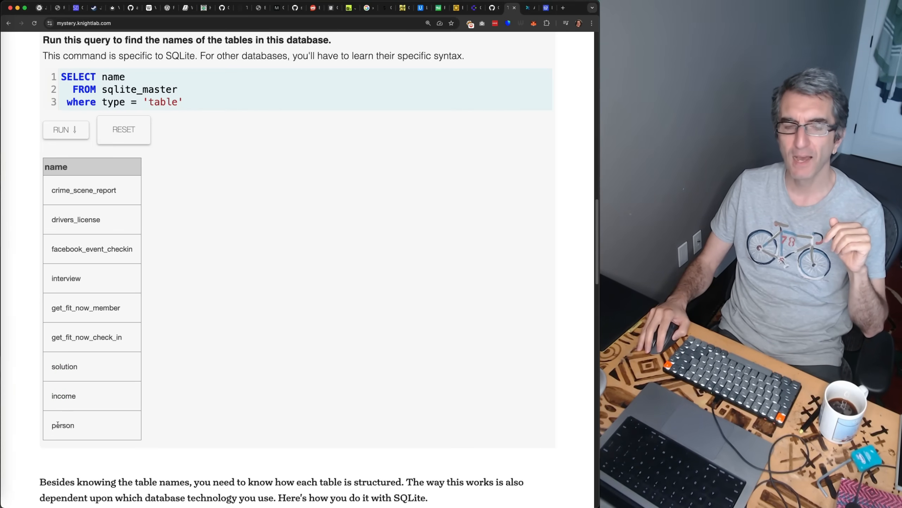
# Highlight crime_scene_report in the table list and run the query for that table's structure
pyautogui.scroll(-10, 200, 274)
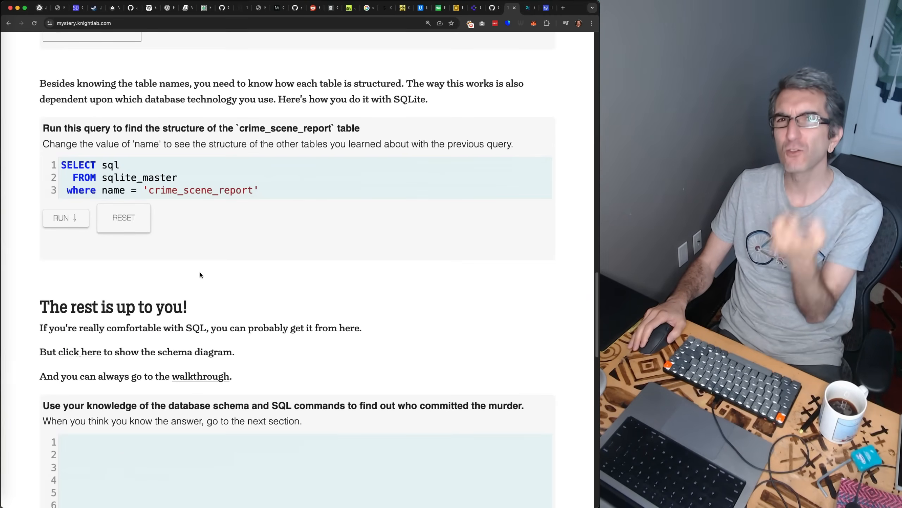
pyautogui.scroll(1, 201, 274)
pyautogui.scroll(6, 201, 274)
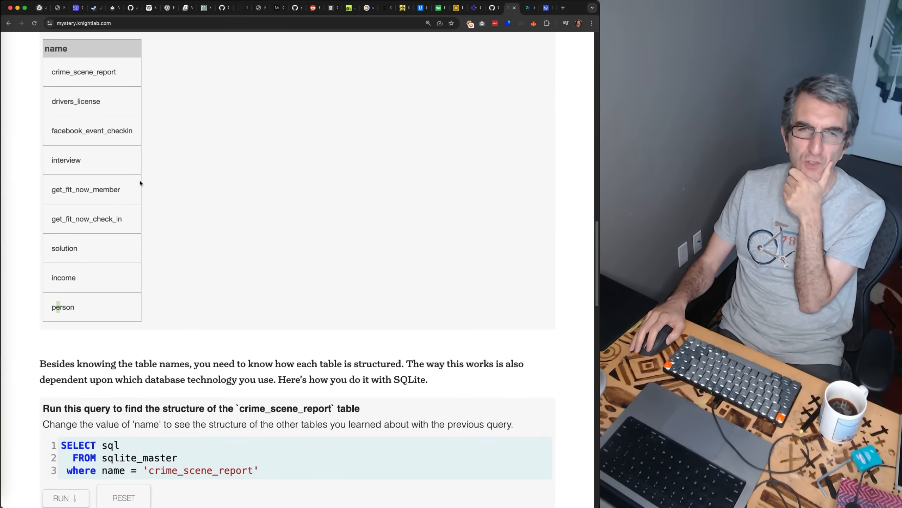
pyautogui.moveTo(59, 72); pyautogui.dragTo(84, 79)
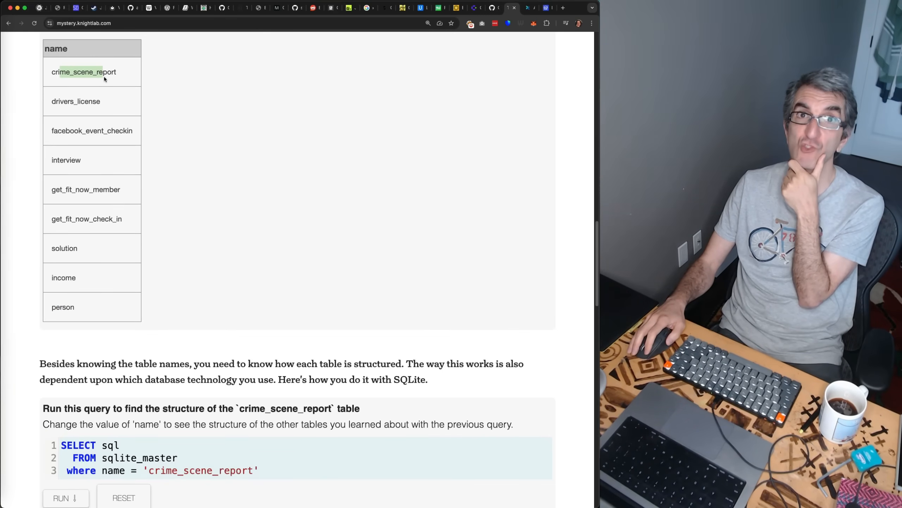
pyautogui.scroll(-6, 174, 177)
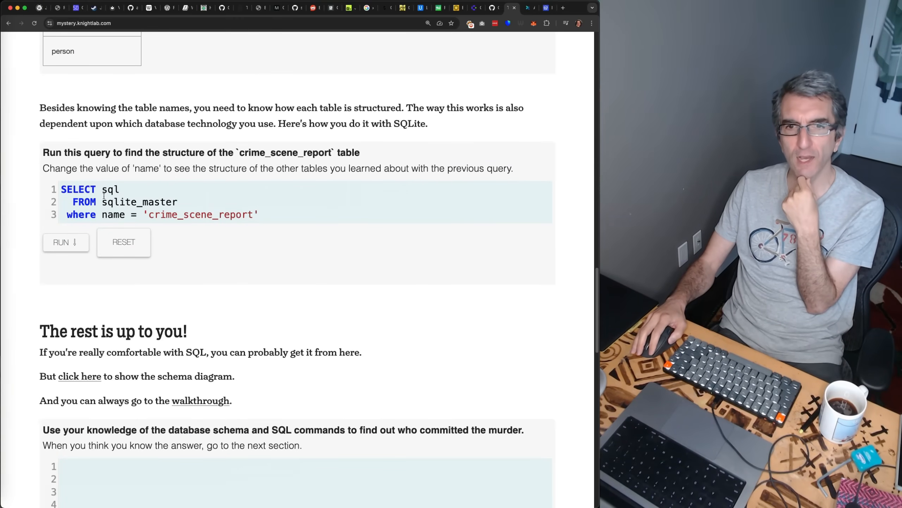
pyautogui.moveTo(105, 201); pyautogui.dragTo(180, 213)
pyautogui.click(78, 242)
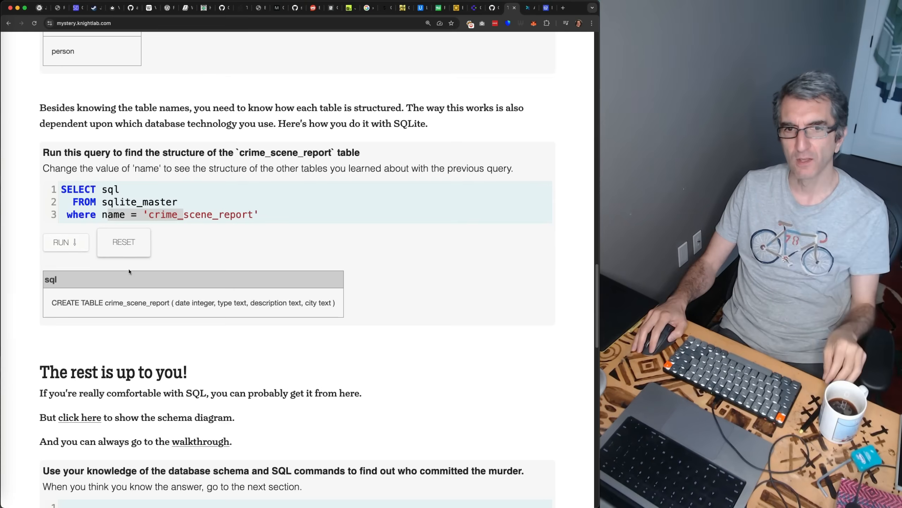
# Highlight the date, type, description and city column definitions in the CREATE TABLE result, mark them with arrows and underlines, and clear the annotations
pyautogui.moveTo(176, 303); pyautogui.dragTo(338, 302)
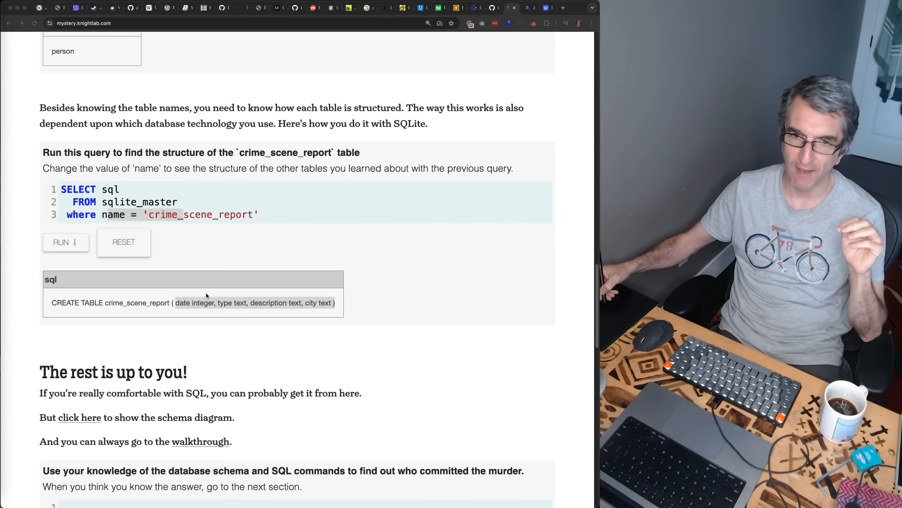
pyautogui.moveTo(214, 265)
pyautogui.mouseDown()
pyautogui.moveTo(206, 293)
pyautogui.moveTo(216, 285)
pyautogui.mouseUp()
pyautogui.moveTo(175, 309); pyautogui.dragTo(212, 309)
pyautogui.moveTo(250, 255)
pyautogui.mouseDown()
pyautogui.moveTo(244, 290)
pyautogui.moveTo(269, 312)
pyautogui.moveTo(301, 310)
pyautogui.mouseUp()
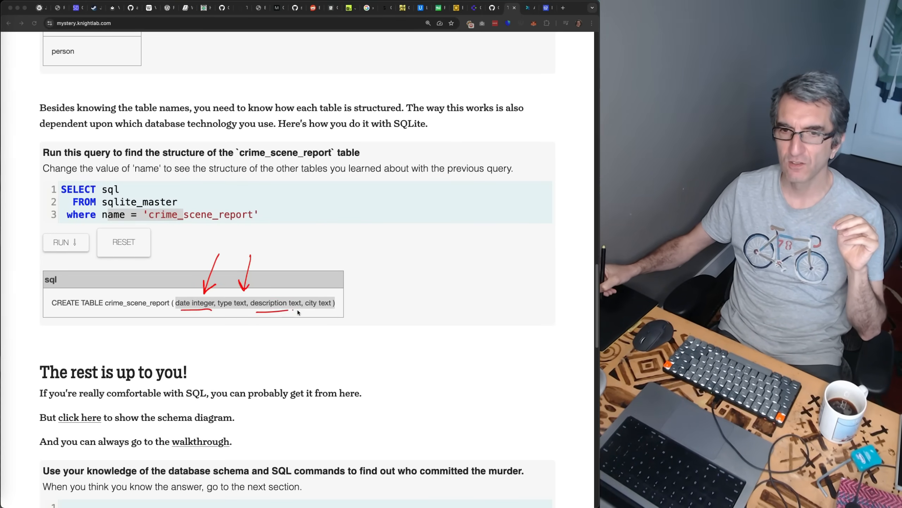
pyautogui.moveTo(295, 266)
pyautogui.mouseDown()
pyautogui.moveTo(288, 290)
pyautogui.moveTo(338, 309)
pyautogui.mouseUp()
pyautogui.moveTo(336, 267)
pyautogui.mouseDown()
pyautogui.moveTo(325, 292)
pyautogui.moveTo(334, 286)
pyautogui.mouseUp()
pyautogui.press('Escape')
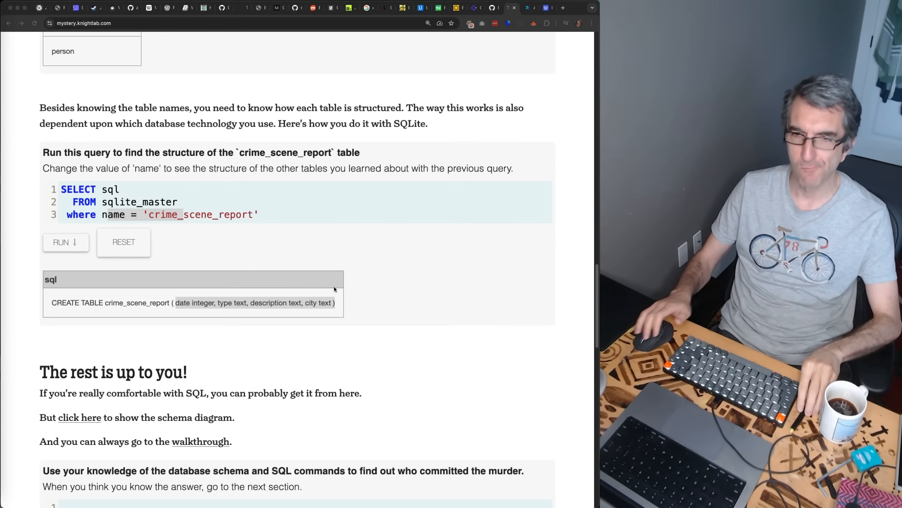
# In the empty solution query box, enter select * from crime_scene_report, run it, and look over the returned reports
pyautogui.scroll(-6, 280, 287)
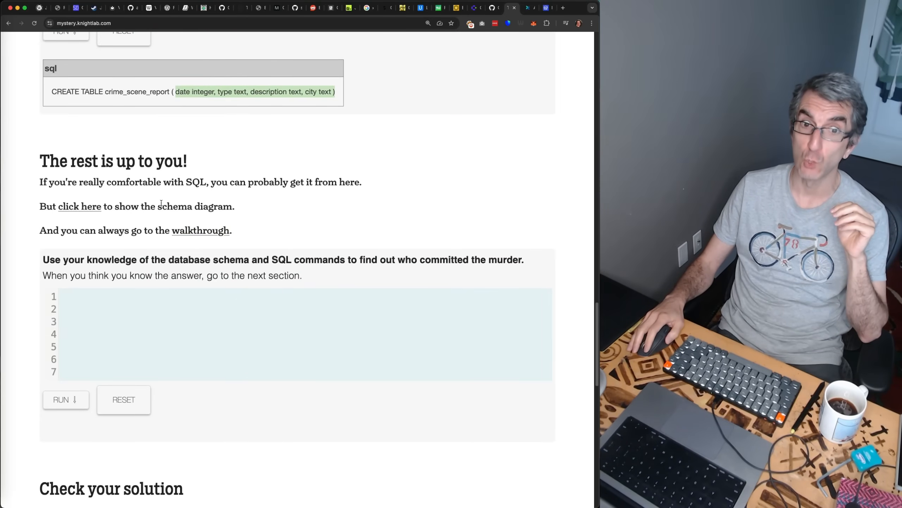
pyautogui.click(151, 289)
pyautogui.write('select * from crime')
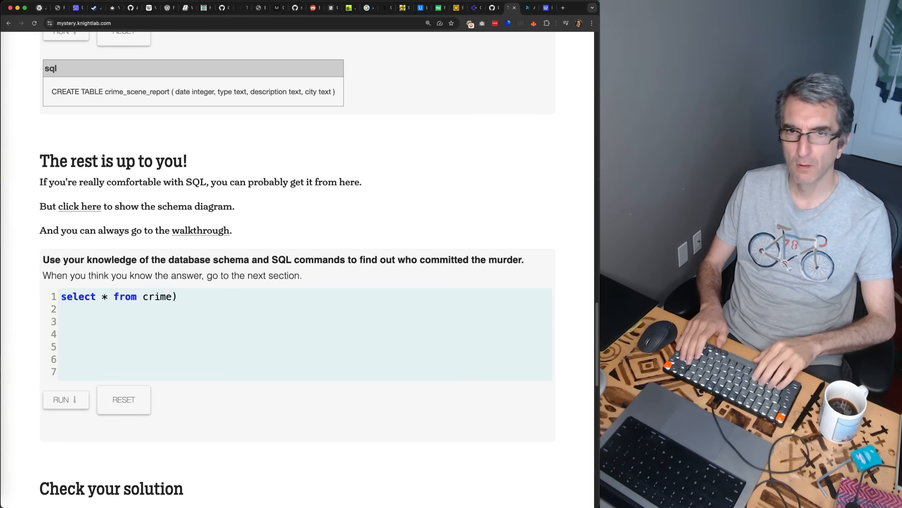
pyautogui.doubleClick(118, 92)
pyautogui.press('super+c')
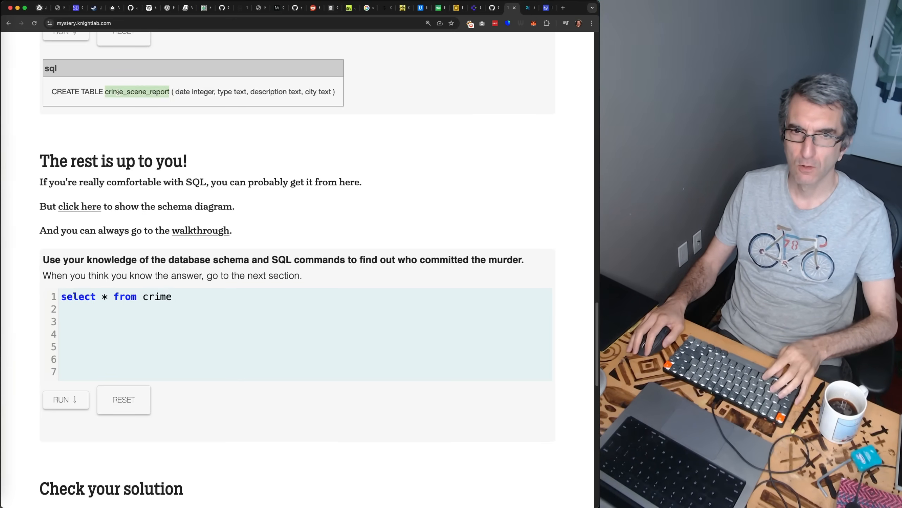
pyautogui.doubleClick(157, 297)
pyautogui.press('super+v')
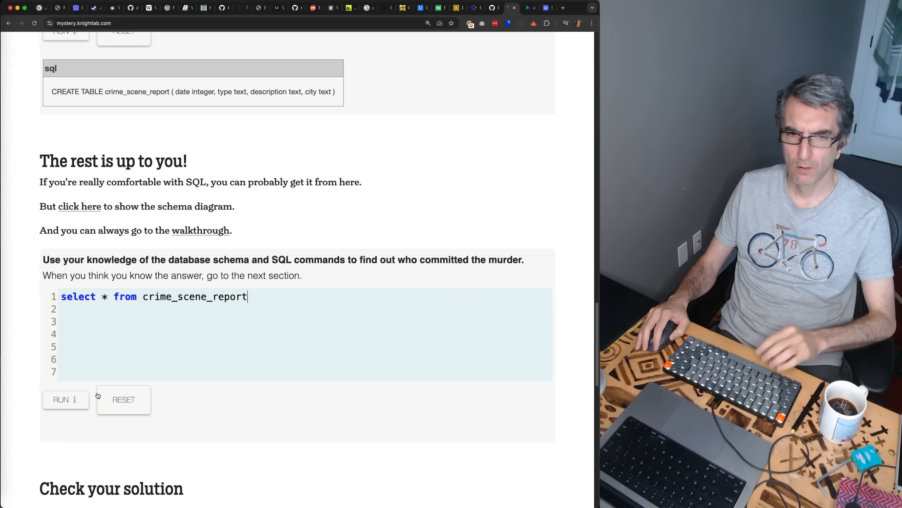
pyautogui.click(84, 400)
pyautogui.scroll(-10, 162, 327)
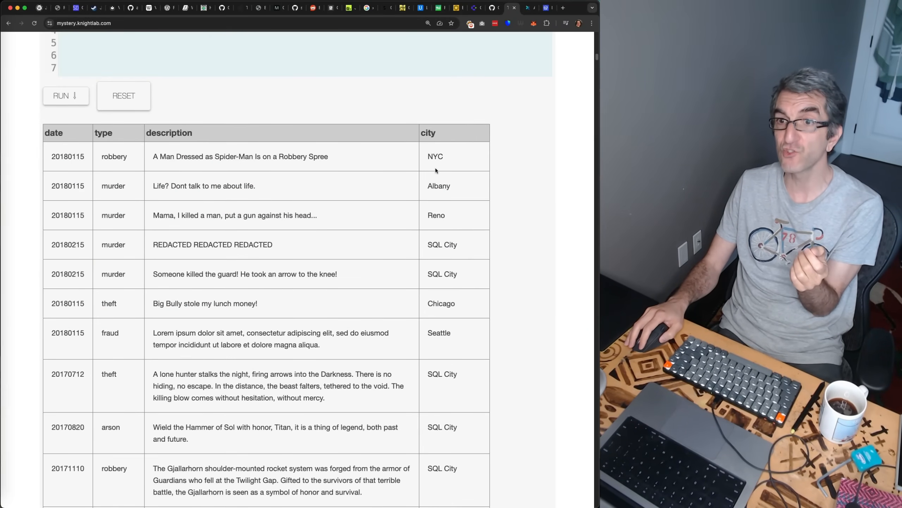
pyautogui.scroll(5, 304, 230)
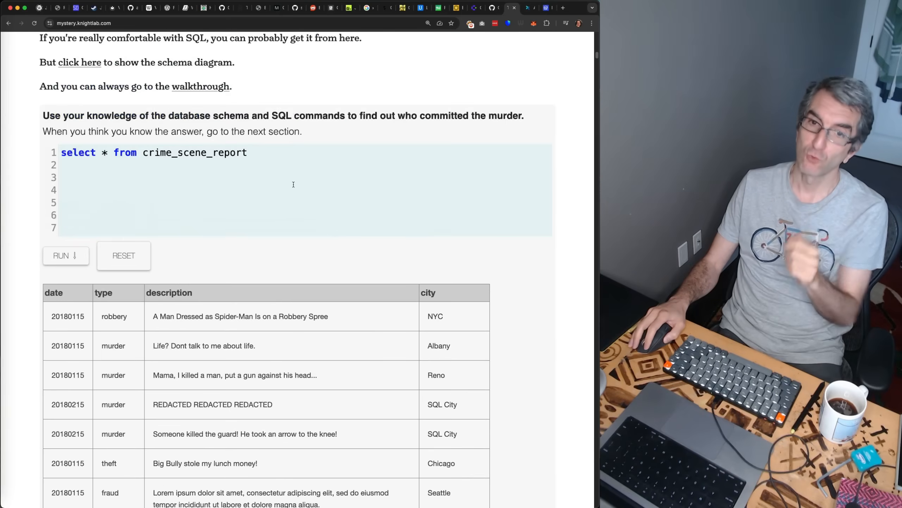
# Recheck the mystery's introduction, then add WHERE city = 'SQL City' to the crime_scene_report query and run it
pyautogui.scroll(20, 294, 184)
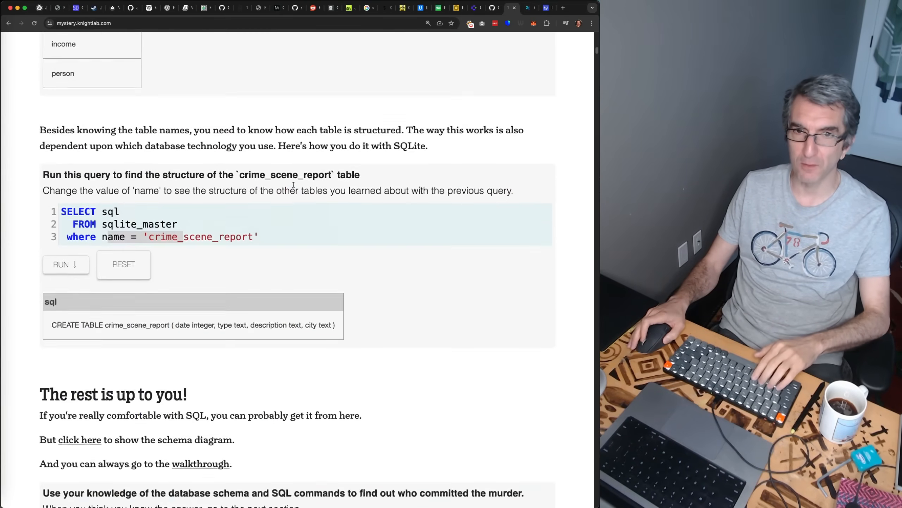
pyautogui.scroll(13, 292, 184)
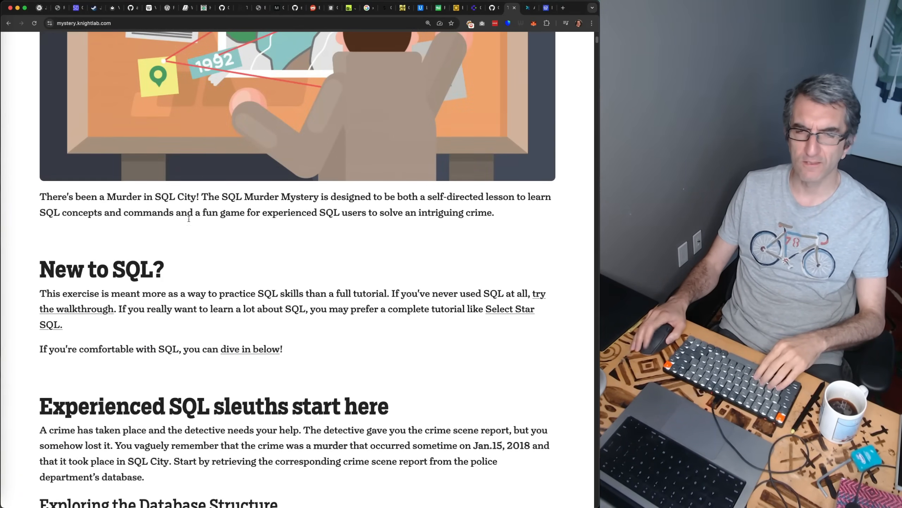
pyautogui.scroll(-20, 189, 219)
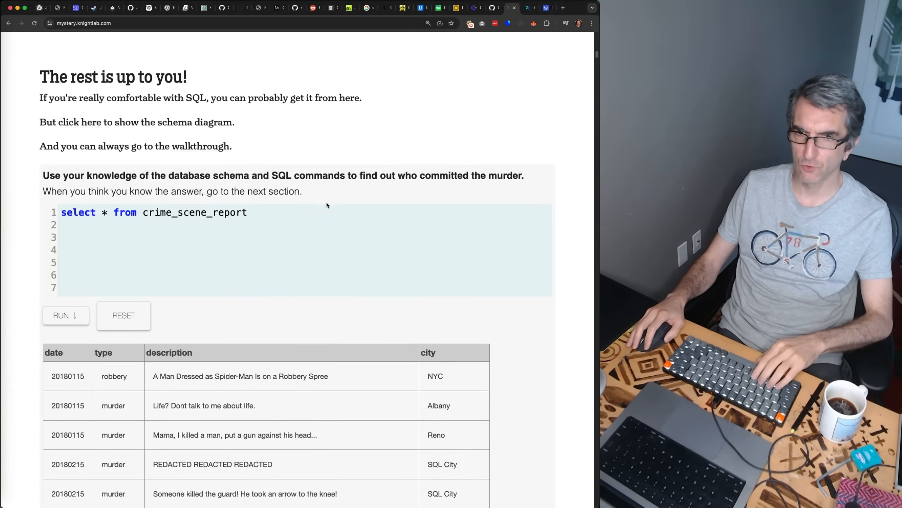
pyautogui.click(310, 212)
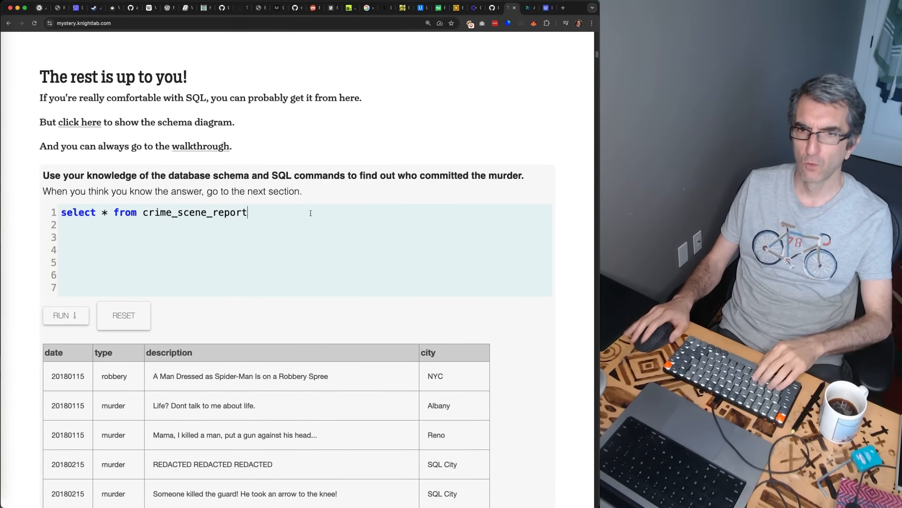
pyautogui.write('WHERE ')
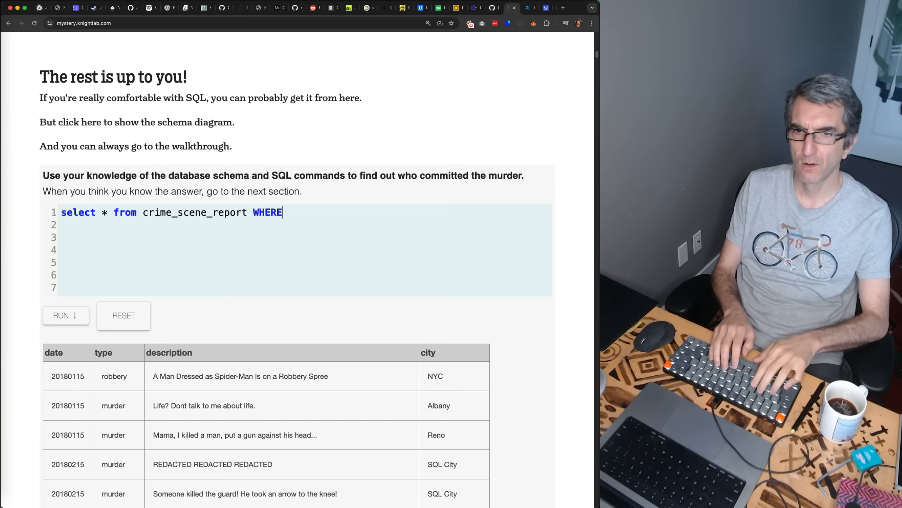
pyautogui.write('city ')
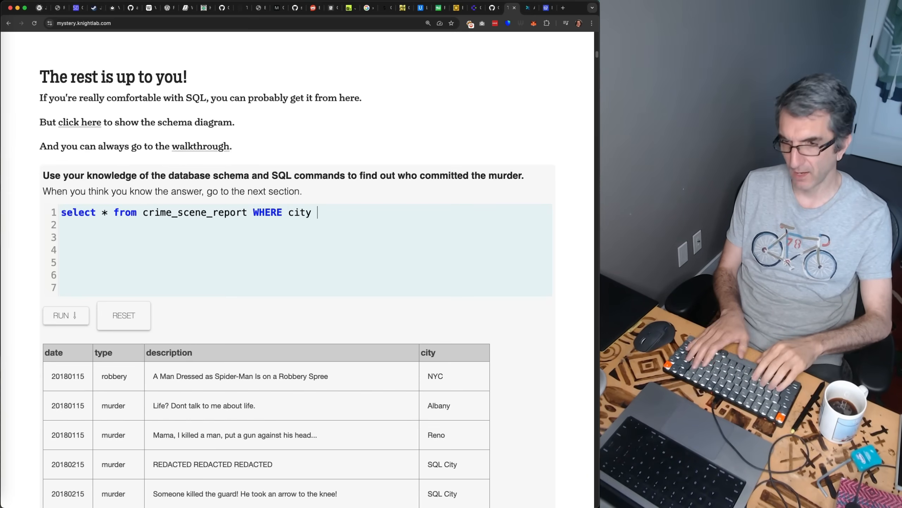
pyautogui.write("= 'SQL")
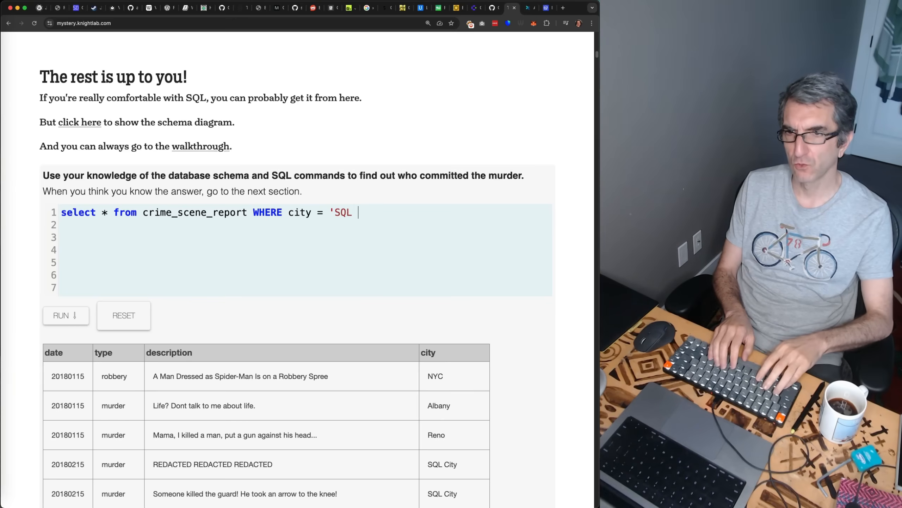
pyautogui.write(" City'")
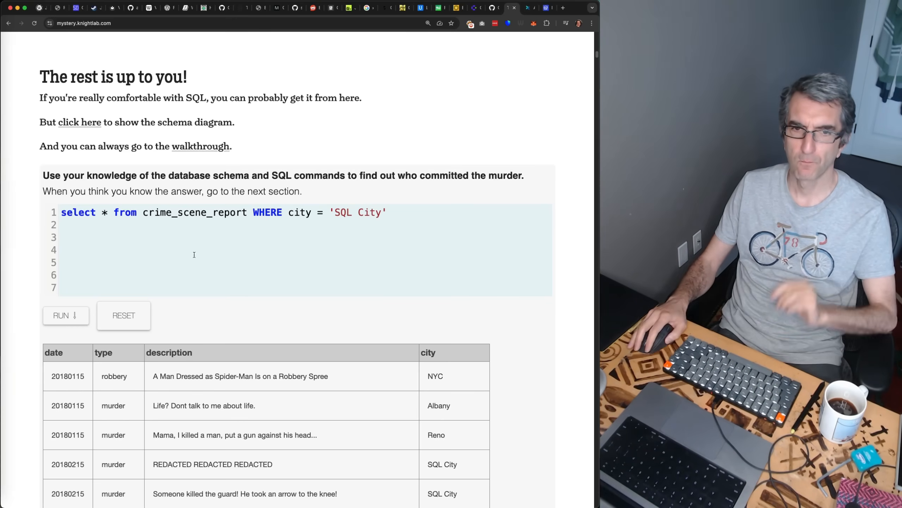
pyautogui.click(60, 316)
pyautogui.scroll(-5, 184, 291)
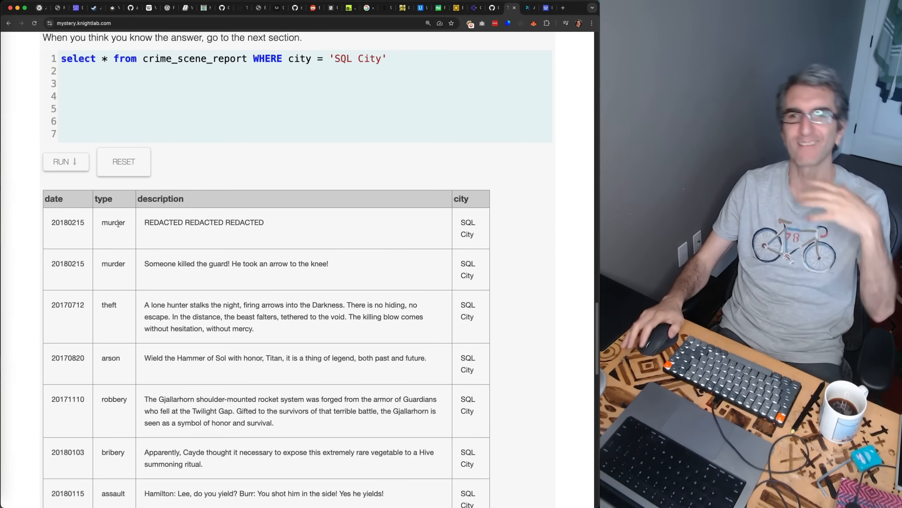
# Look over the database's list of table names, check the Chat2DB download page, and return to the mystery page
pyautogui.scroll(15, 118, 224)
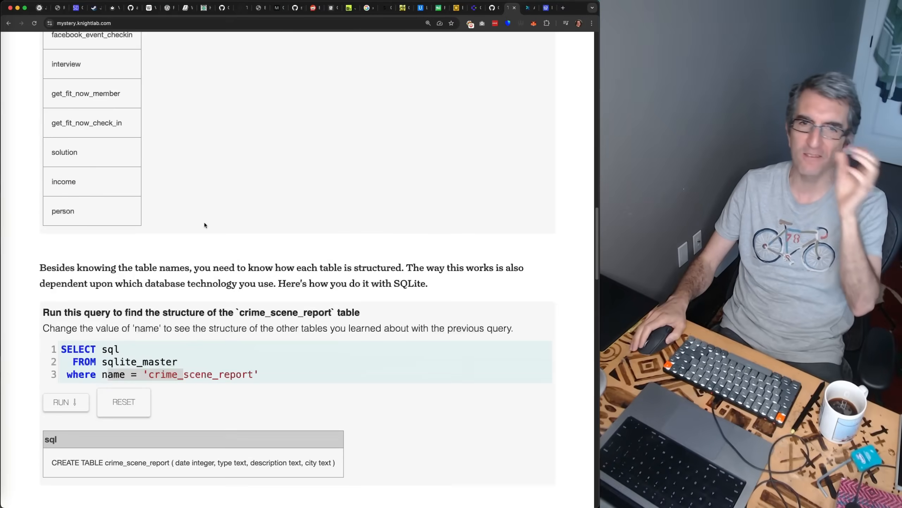
pyautogui.scroll(7, 204, 224)
pyautogui.scroll(-3, 205, 224)
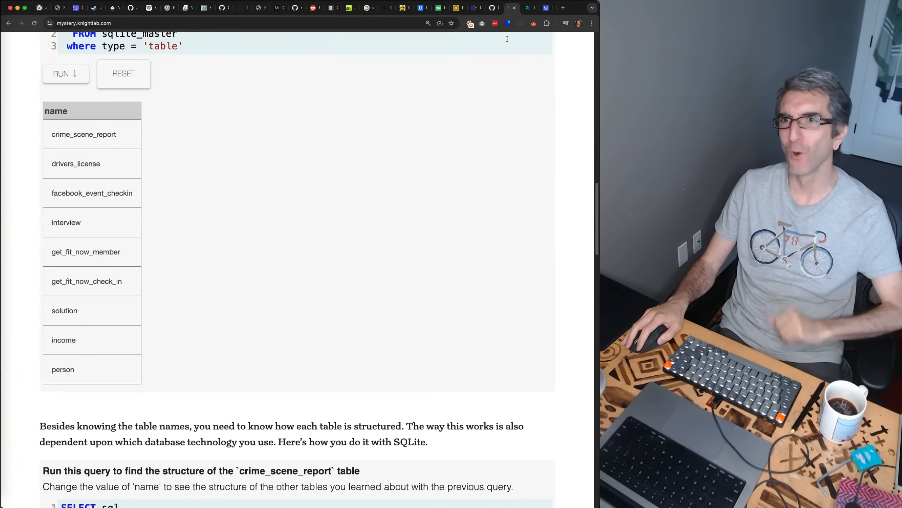
pyautogui.click(491, 9)
pyautogui.click(476, 7)
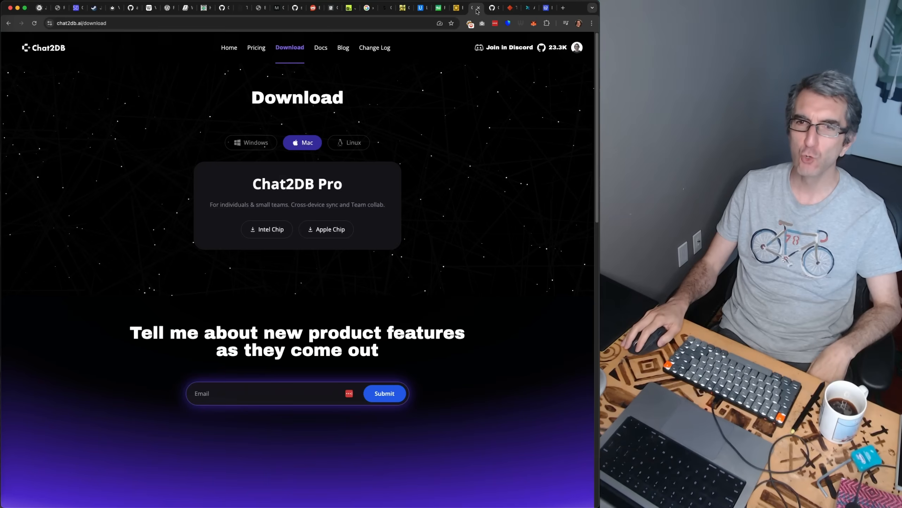
pyautogui.click(511, 7)
pyautogui.click(528, 9)
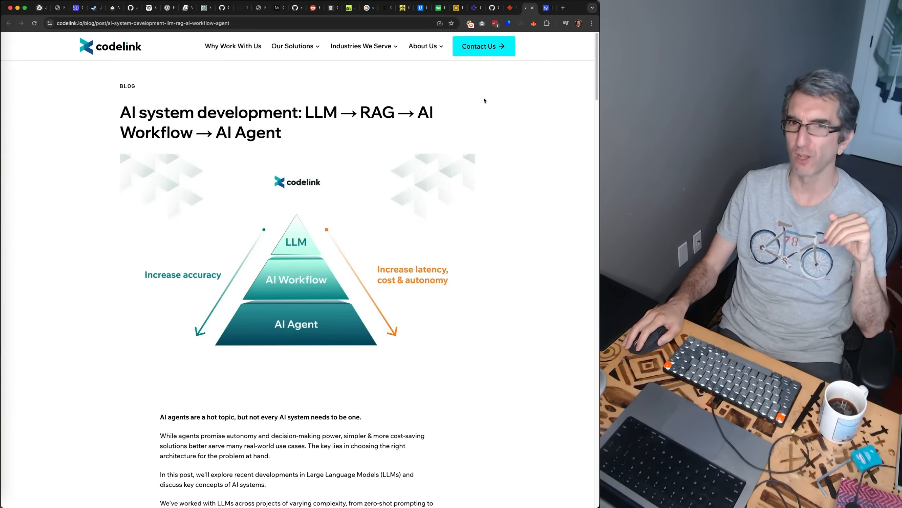
pyautogui.click(510, 8)
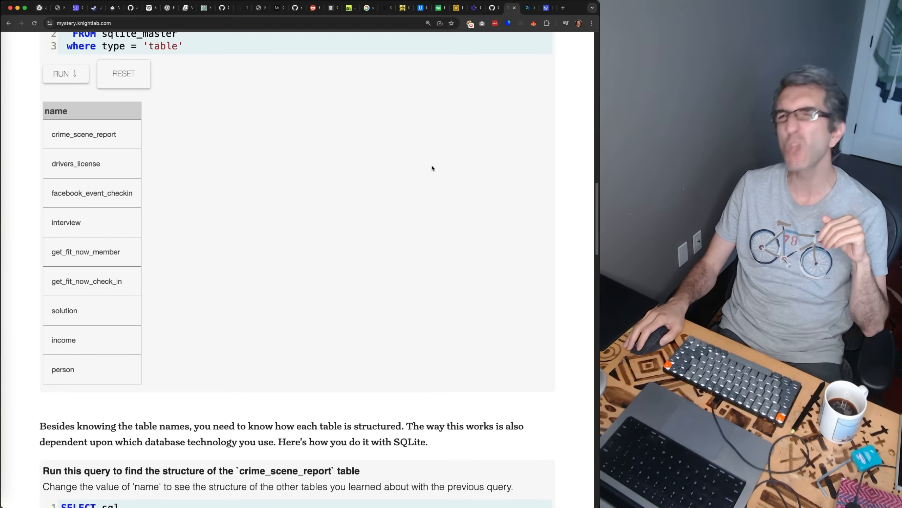
# Point out the walkthrough link in the New to SQL? section and open the project's MIT License from the Credits in a separate page
pyautogui.scroll(15, 420, 204)
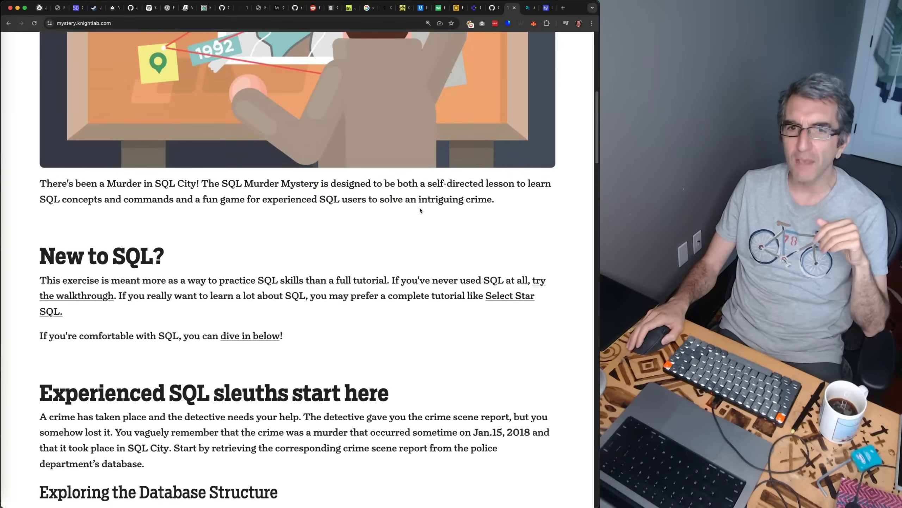
pyautogui.scroll(2, 420, 210)
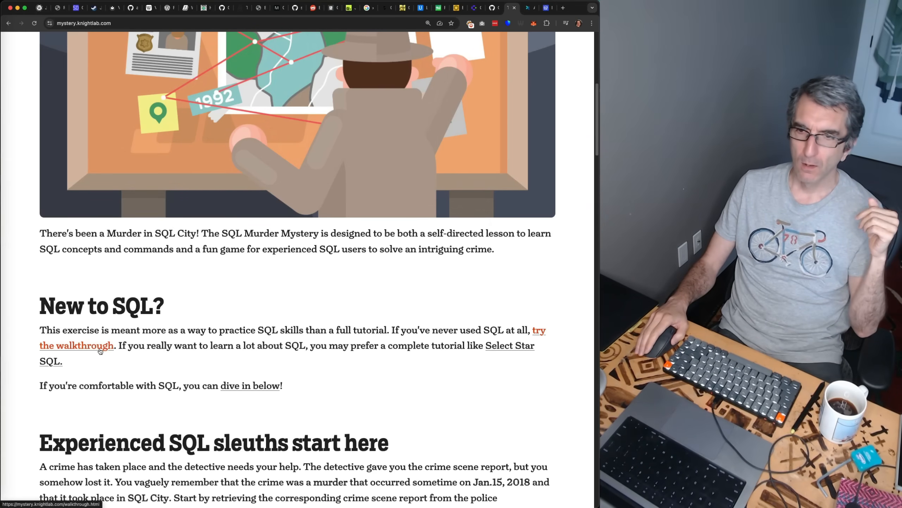
pyautogui.scroll(-15, 235, 342)
pyautogui.scroll(-15, 235, 341)
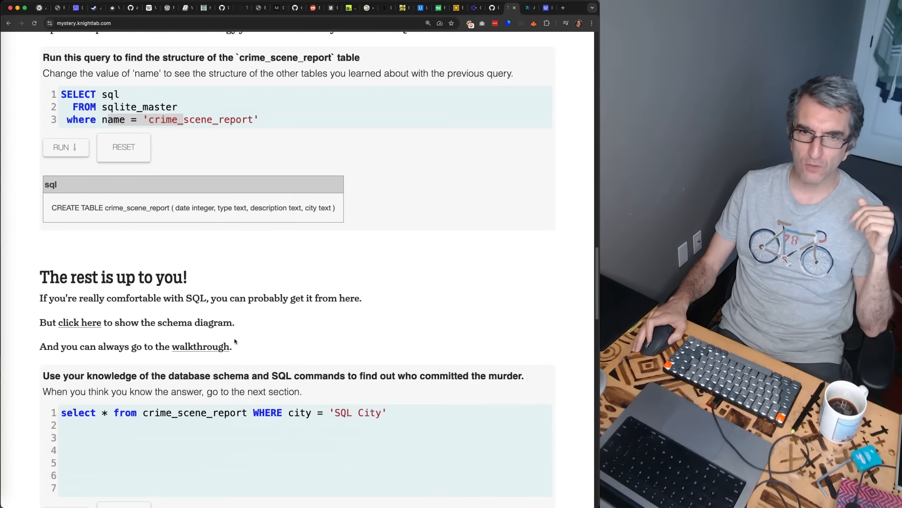
pyautogui.scroll(-20, 234, 340)
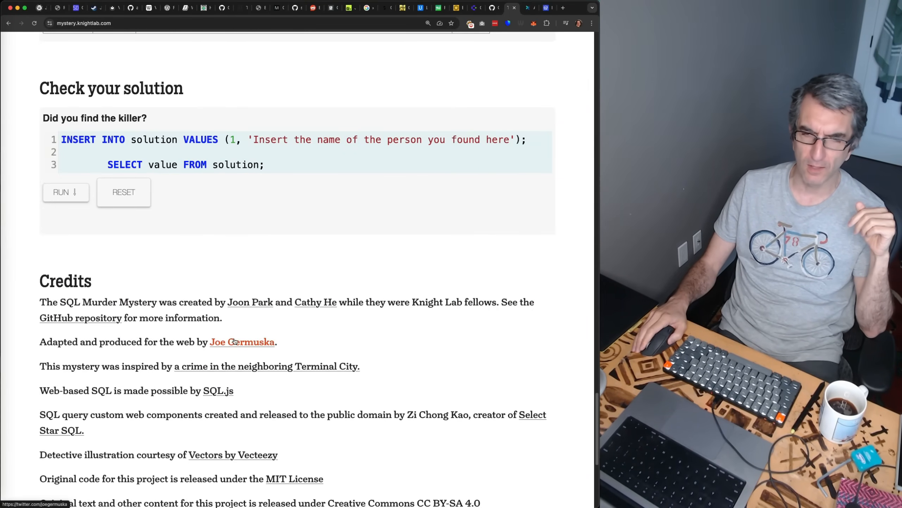
pyautogui.scroll(-10, 234, 342)
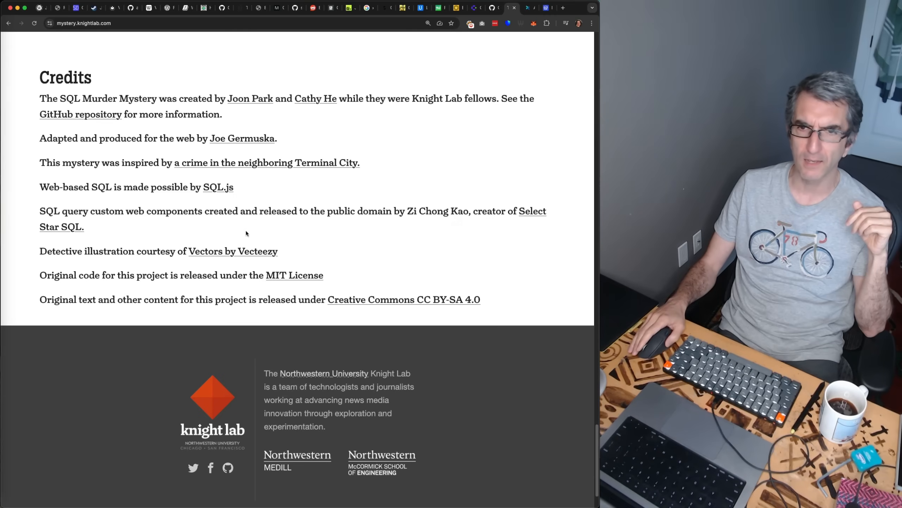
pyautogui.keyDown('super'); pyautogui.click(281, 276); pyautogui.keyUp('super')
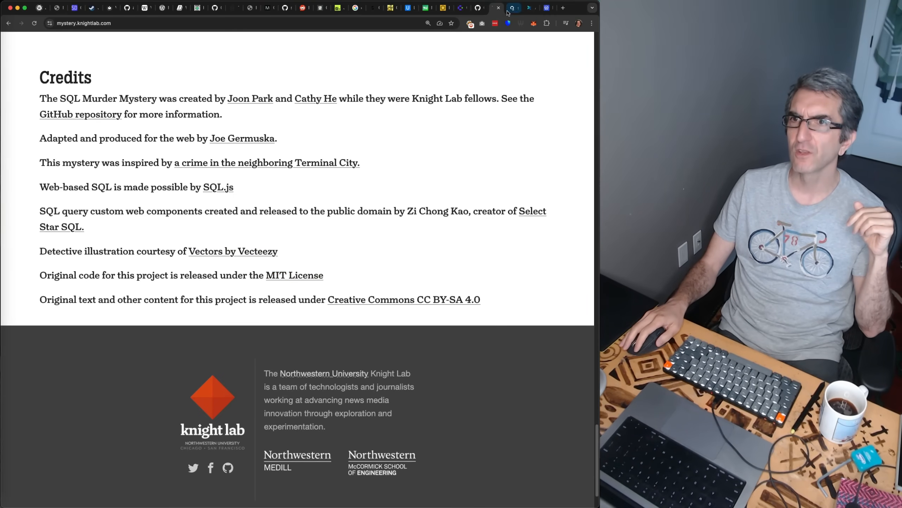
pyautogui.click(508, 12)
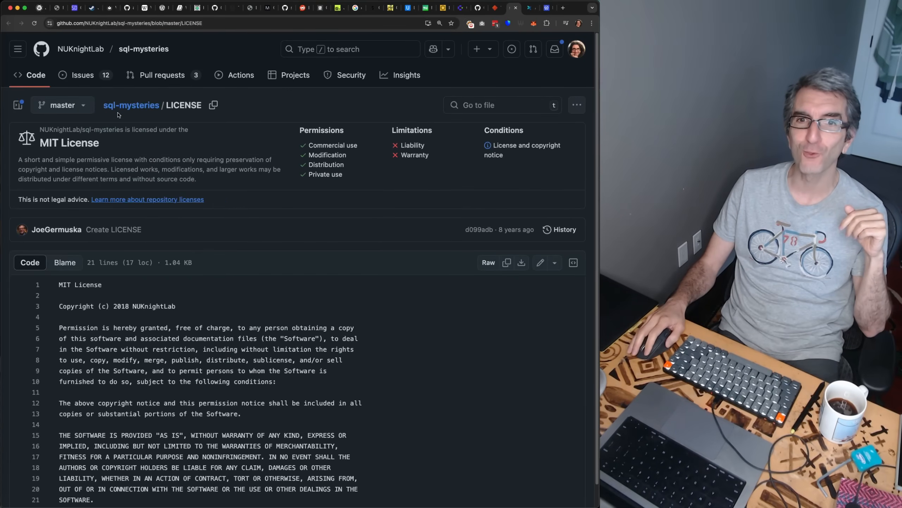
# Open the sql-murder-mystery.db file in the sql-mysteries repository, highlight its file name, and close the page
pyautogui.click(129, 106)
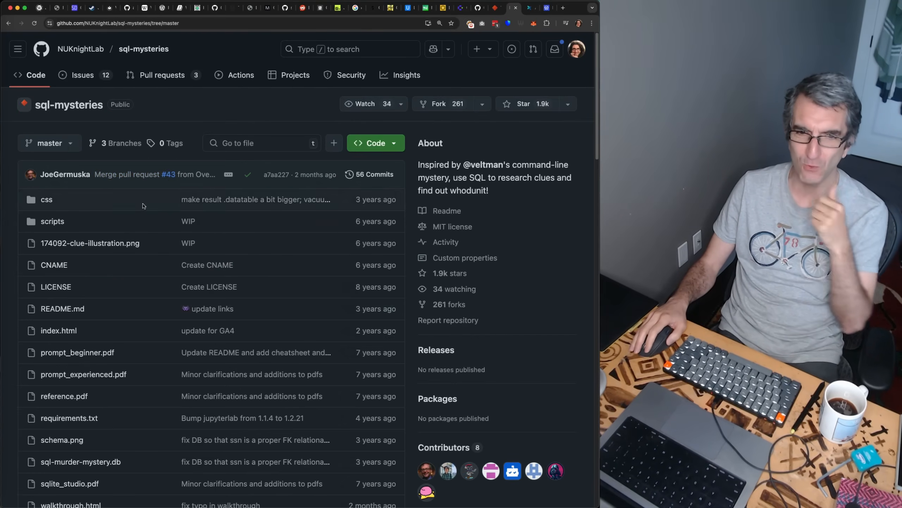
pyautogui.scroll(-3, 129, 302)
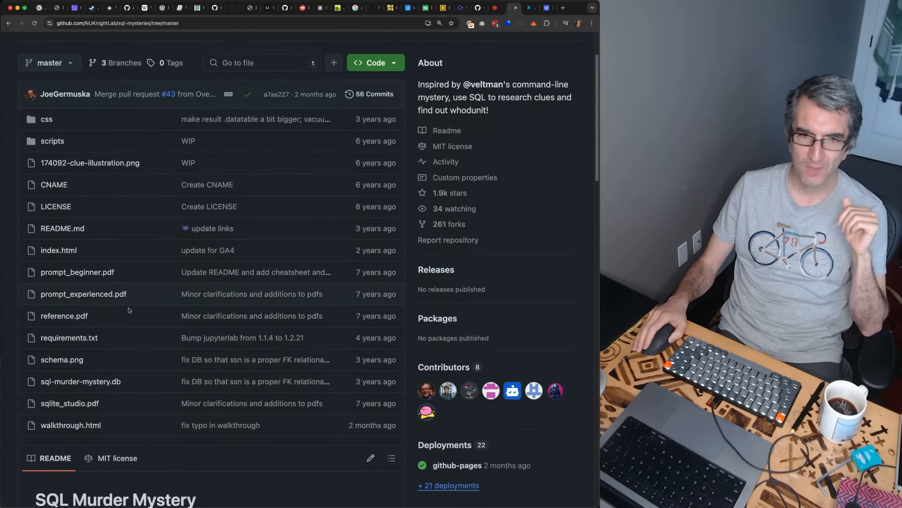
pyautogui.click(102, 379)
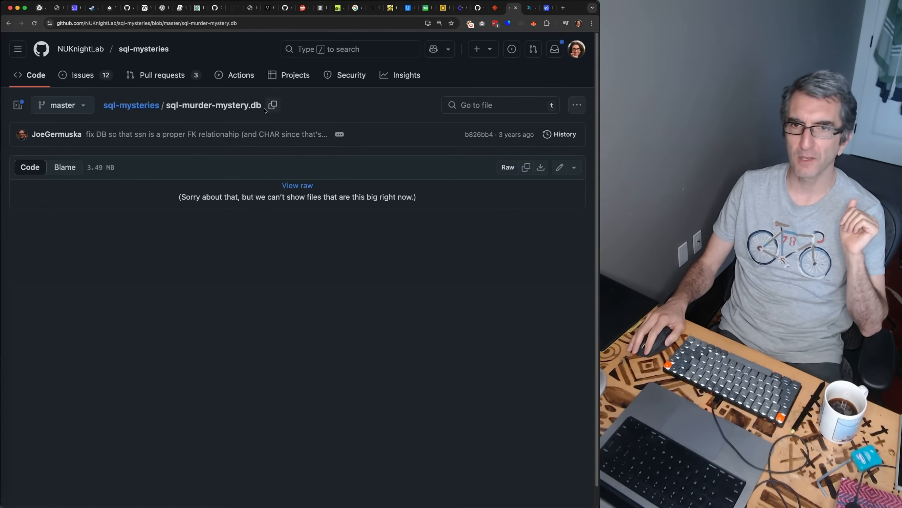
pyautogui.moveTo(263, 106); pyautogui.dragTo(168, 109)
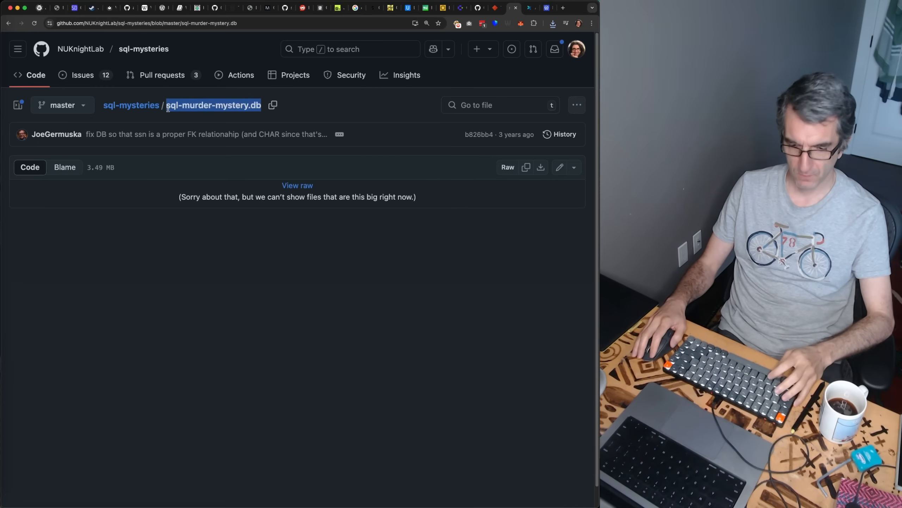
pyautogui.click(515, 9)
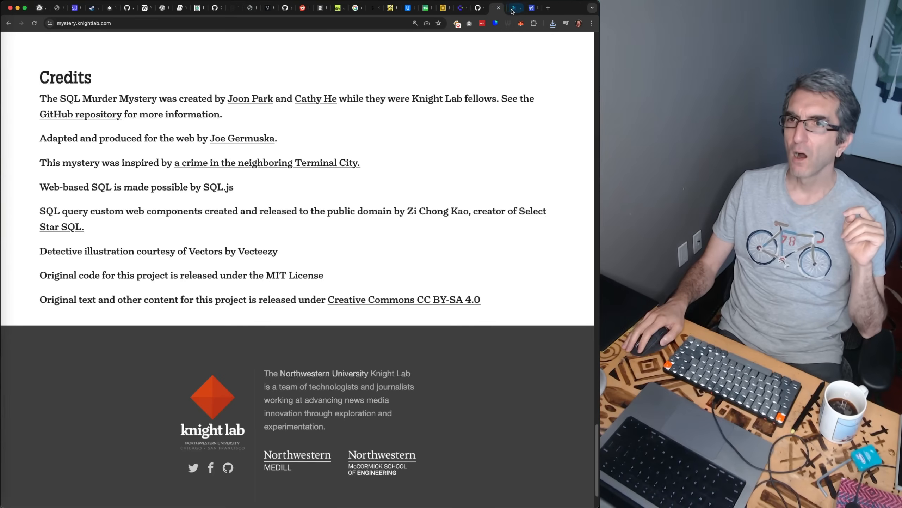
# Go back over the mystery page's query results and table list to the Select Star SQL tutorial link in the introduction
pyautogui.scroll(15, 370, 247)
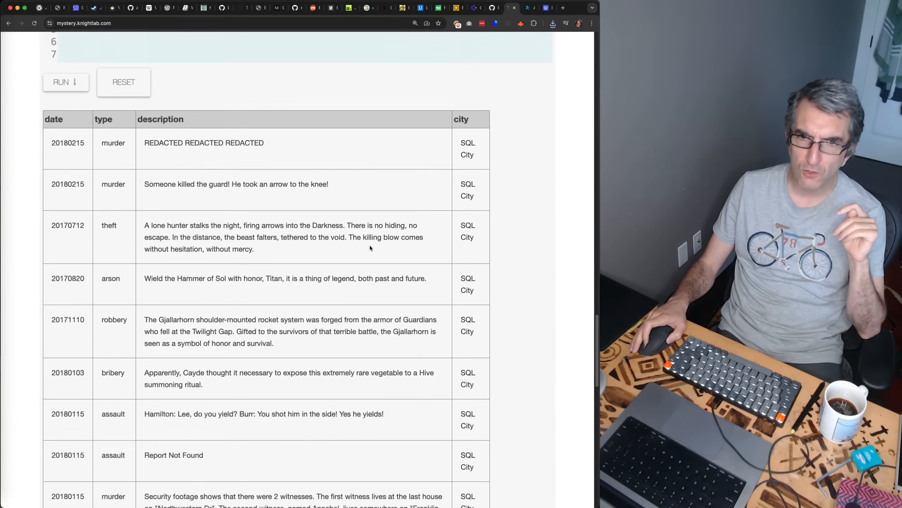
pyautogui.scroll(10, 369, 248)
pyautogui.scroll(8, 369, 248)
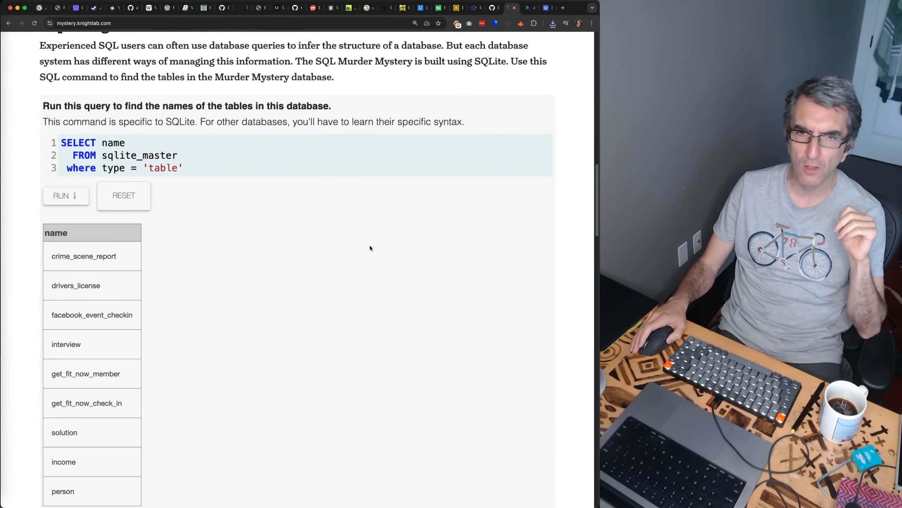
pyautogui.scroll(6, 370, 248)
pyautogui.scroll(4, 369, 248)
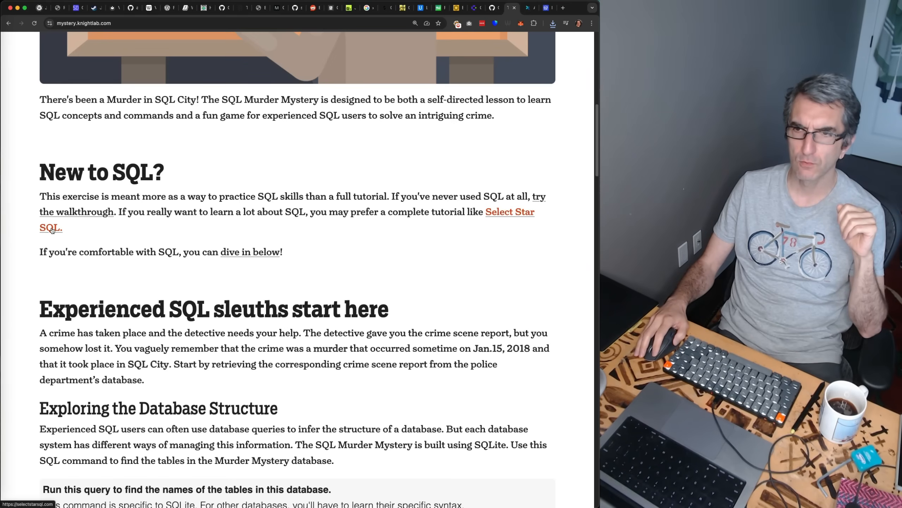
# Open the SQL walkthrough from the New to SQL? section and go back to the mystery page
pyautogui.scroll(10, 273, 284)
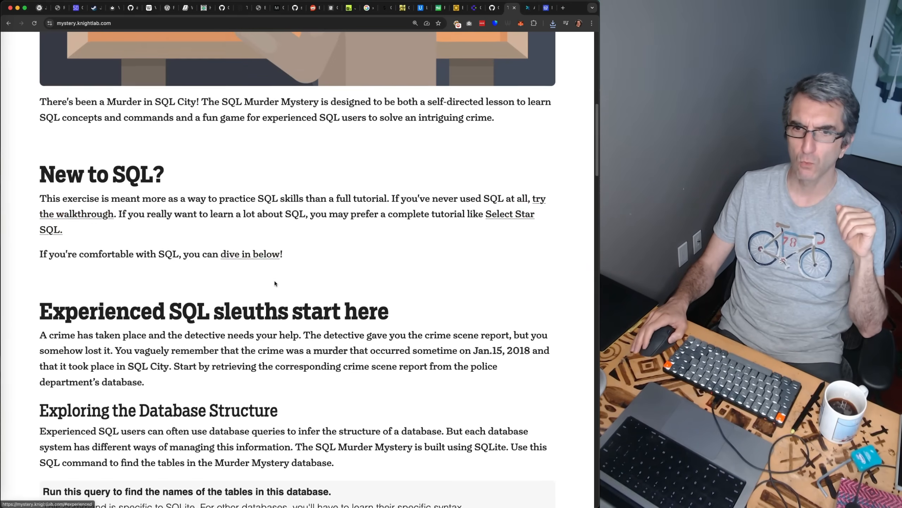
pyautogui.scroll(-8, 274, 284)
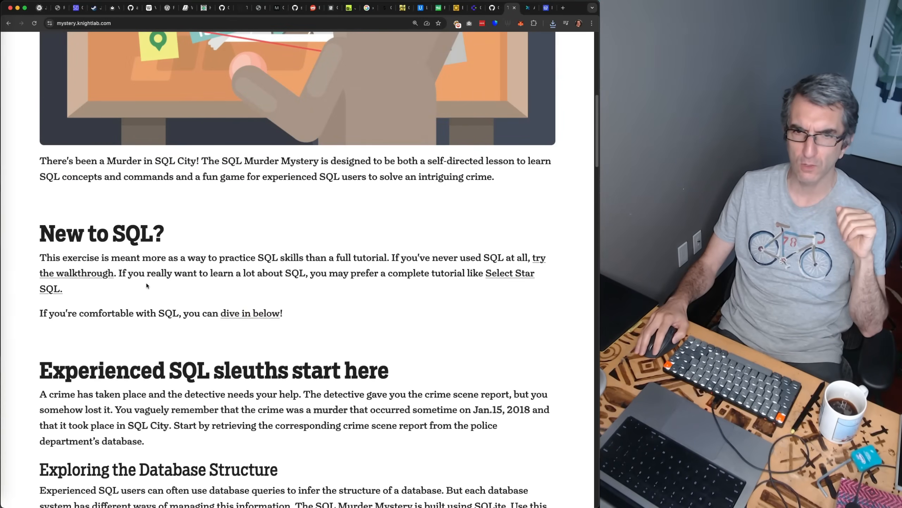
pyautogui.click(85, 276)
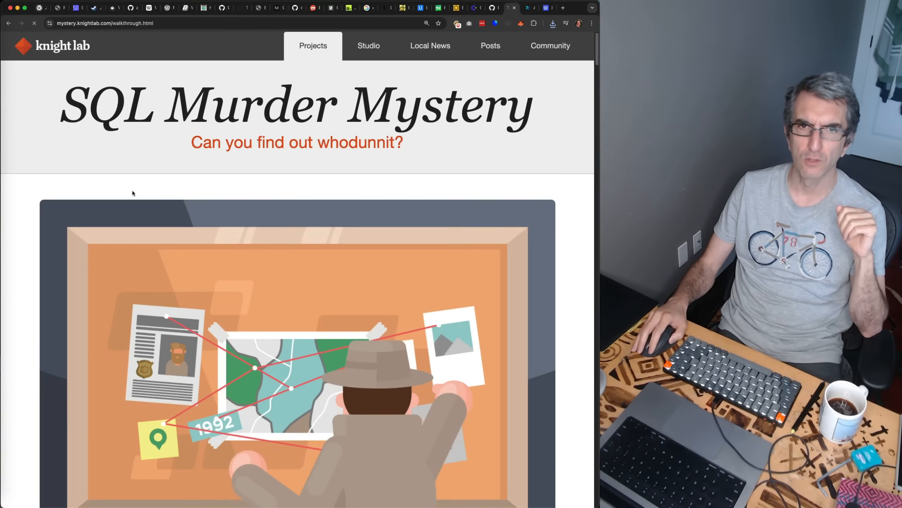
pyautogui.click(8, 24)
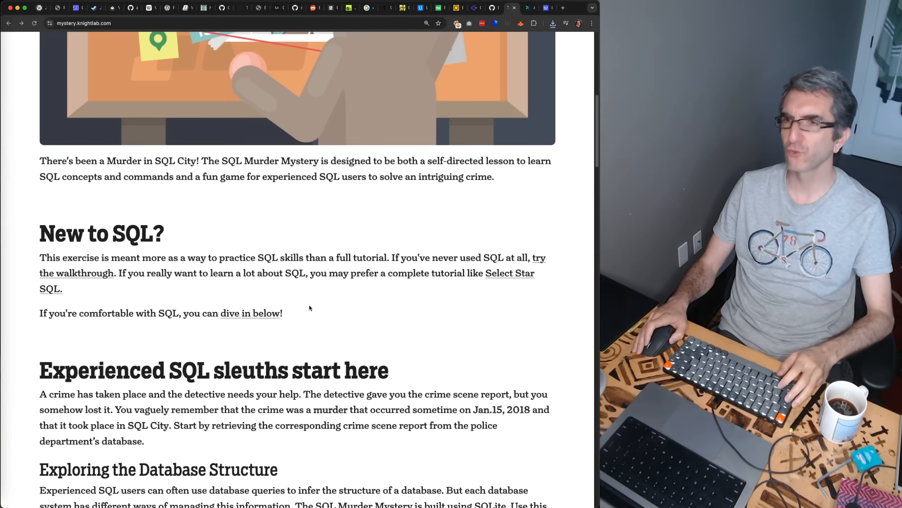
# Go to the experienced sleuths section and show the database schema diagram under The rest is up to you!
pyautogui.click(248, 313)
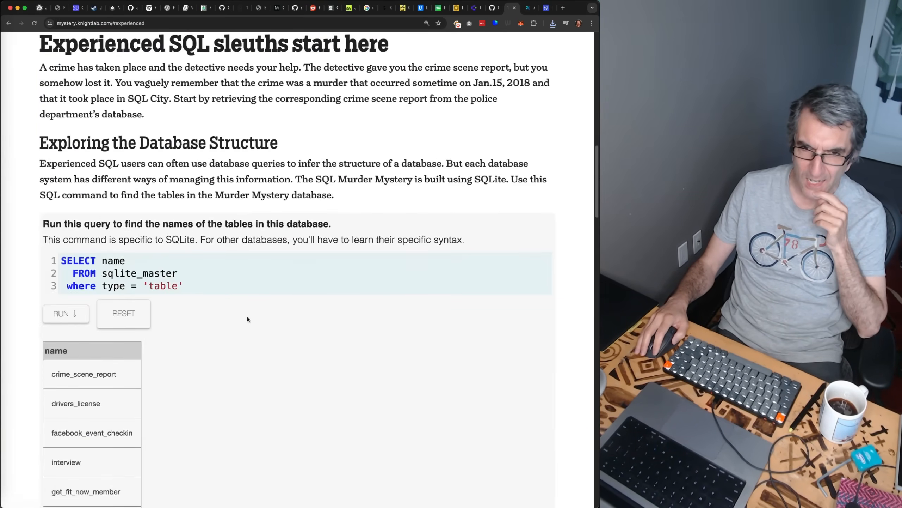
pyautogui.scroll(-10, 247, 319)
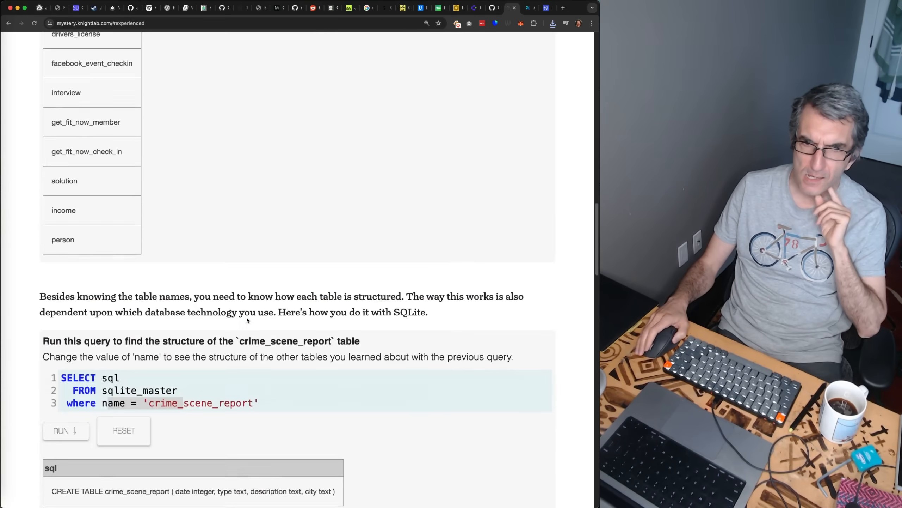
pyautogui.scroll(-6, 247, 318)
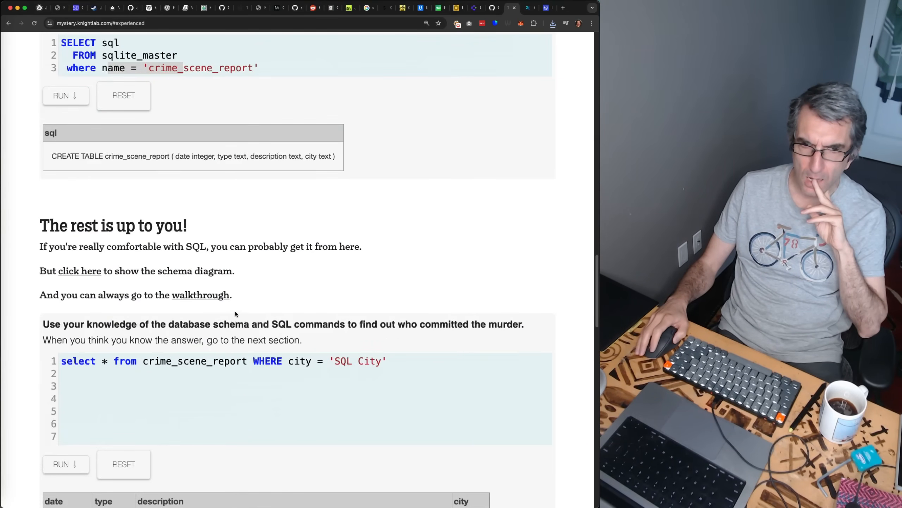
pyautogui.click(92, 272)
pyautogui.scroll(-5, 422, 299)
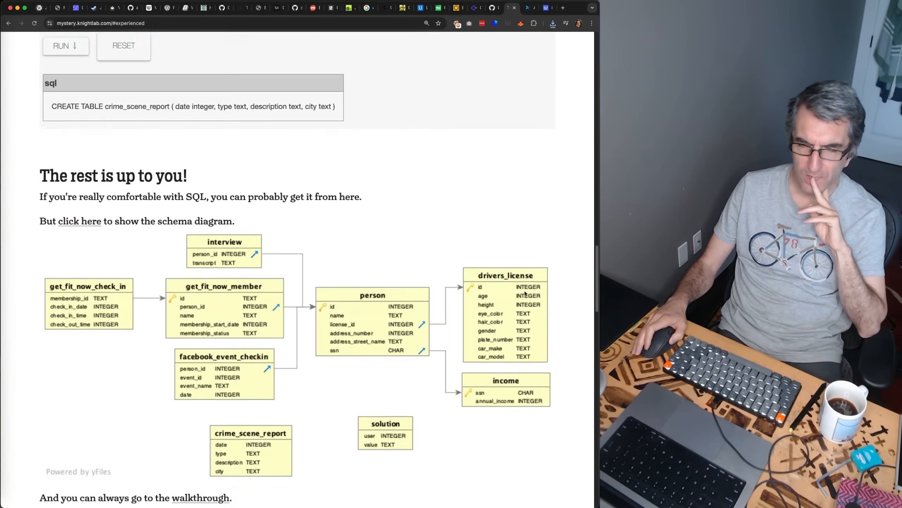
pyautogui.scroll(1, 524, 291)
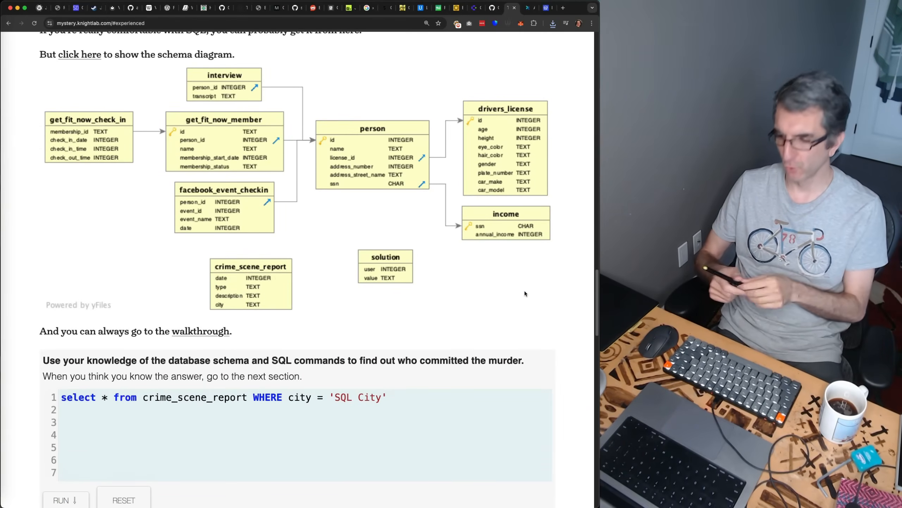
# Mark the crime_scene_report and interview tables with red pen strokes on the schema diagram, underline person_id and transcript, and clear the markings
pyautogui.hotkey('ctrl', 'a')
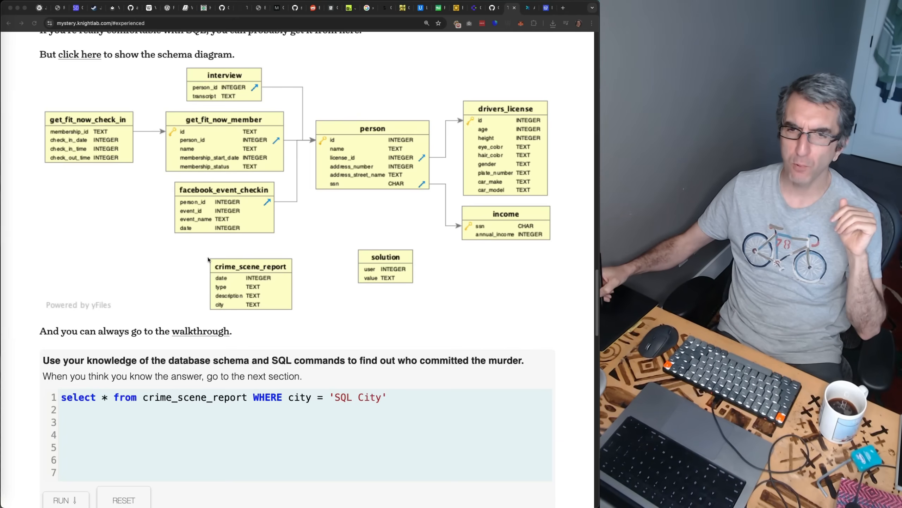
pyautogui.moveTo(209, 258)
pyautogui.mouseDown()
pyautogui.moveTo(205, 295)
pyautogui.moveTo(218, 330)
pyautogui.moveTo(273, 312)
pyautogui.mouseUp()
pyautogui.moveTo(221, 320)
pyautogui.mouseDown()
pyautogui.moveTo(237, 258)
pyautogui.moveTo(255, 325)
pyautogui.mouseUp()
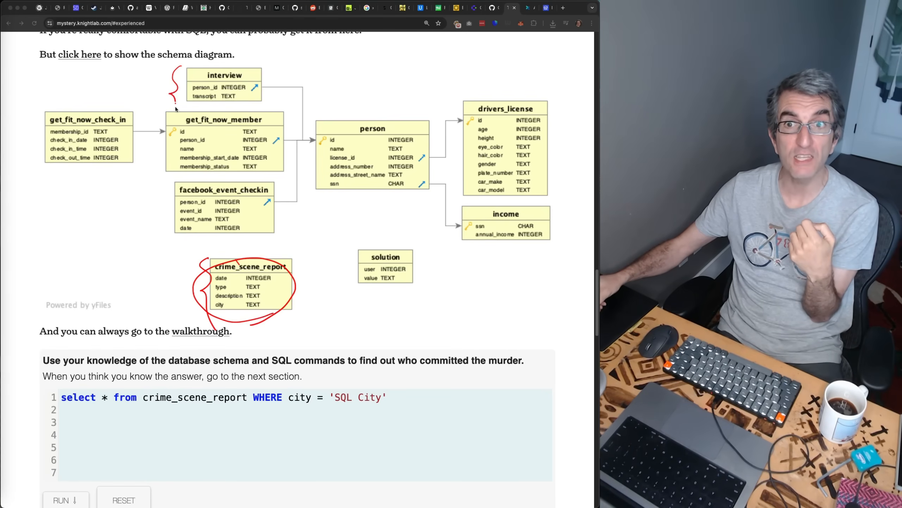
pyautogui.moveTo(175, 108); pyautogui.dragTo(178, 113)
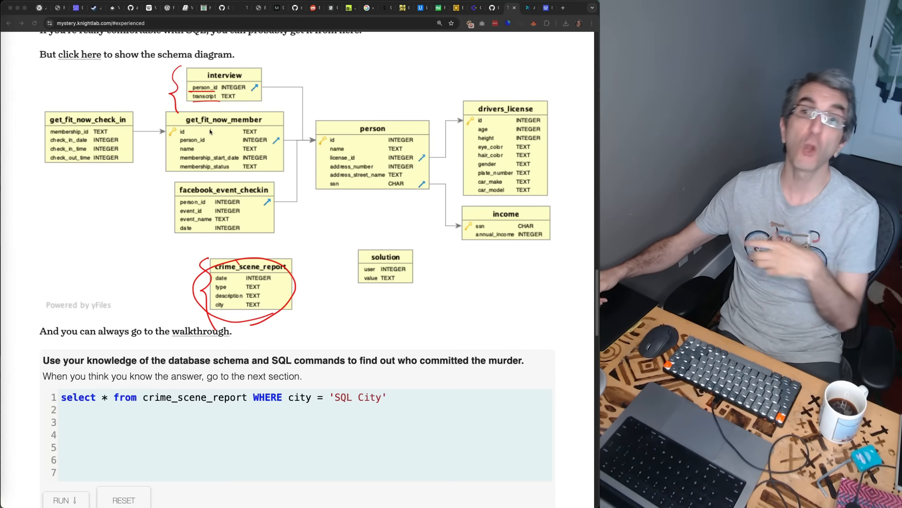
pyautogui.press('Escape')
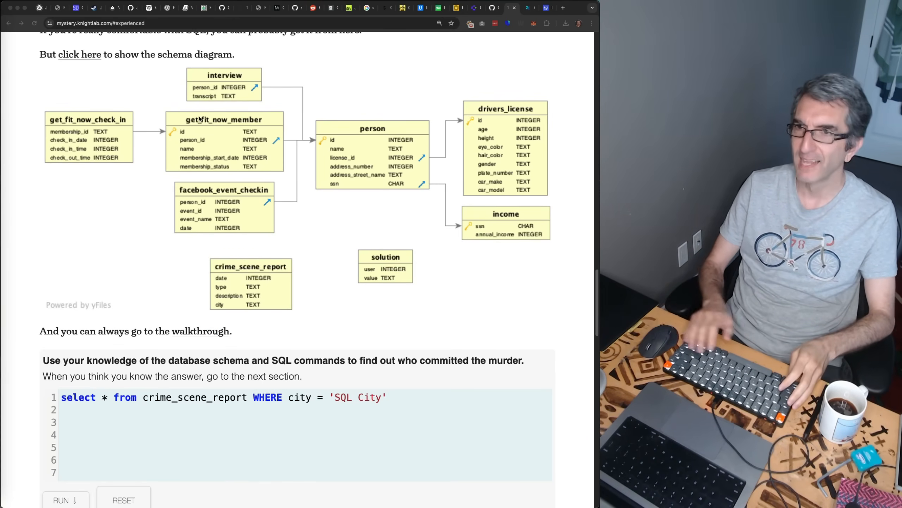
# Switch to the Chat2DB Pro application by searching for "chat"
pyautogui.press('super+space')
pyautogui.write('chat')
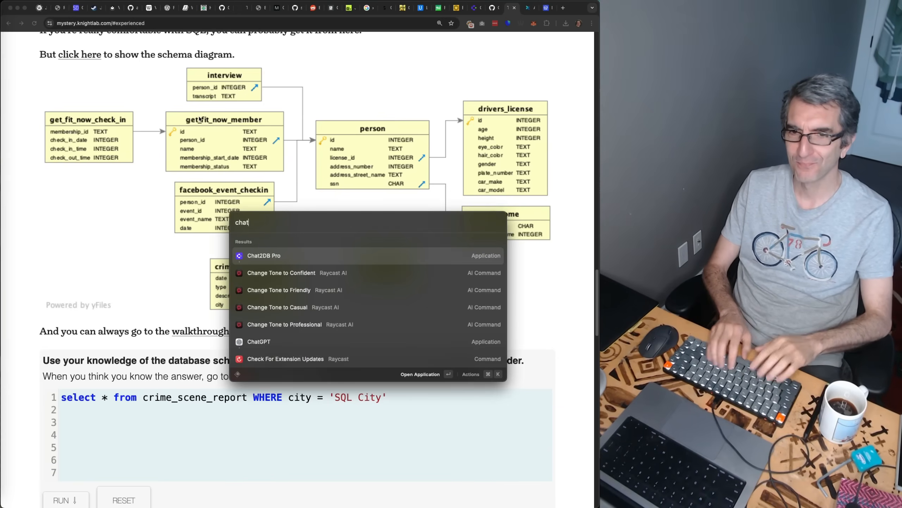
pyautogui.press('Return')
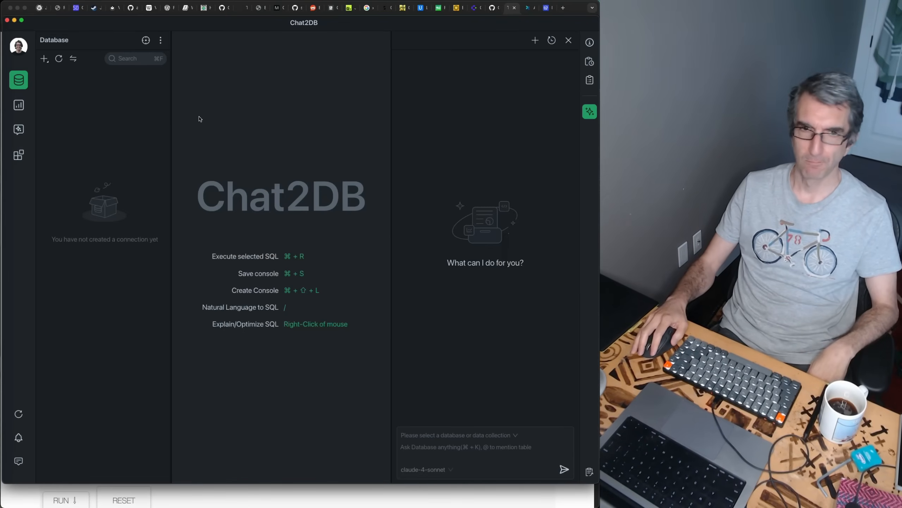
# Look through the supported database types for a new connection and choose SQLite
pyautogui.click(44, 59)
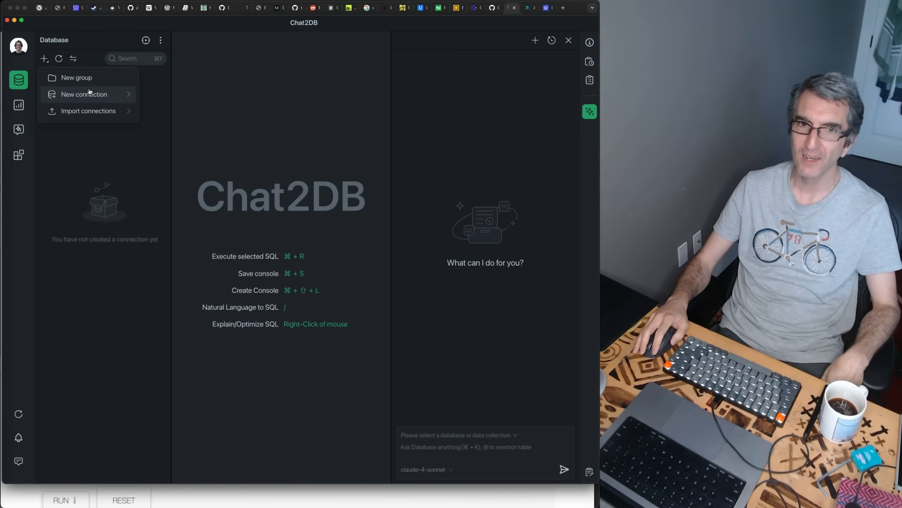
pyautogui.moveTo(90, 93)
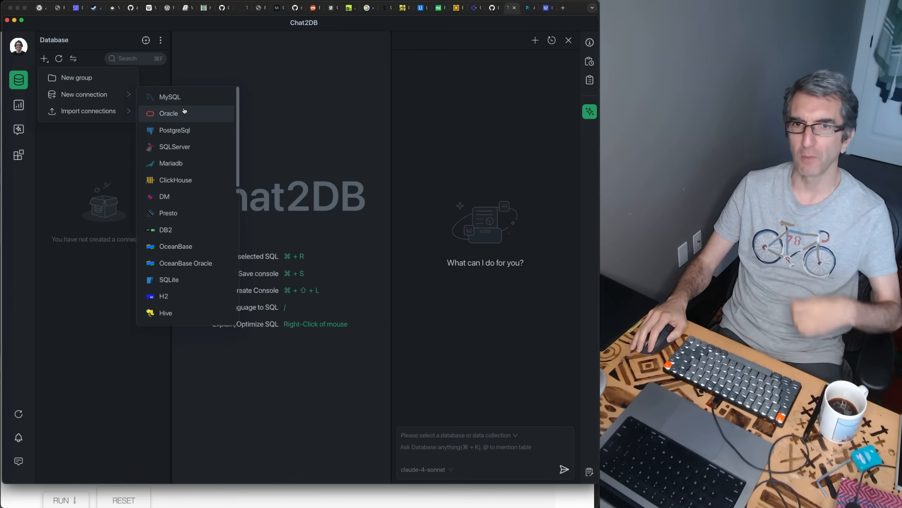
pyautogui.scroll(-5, 202, 188)
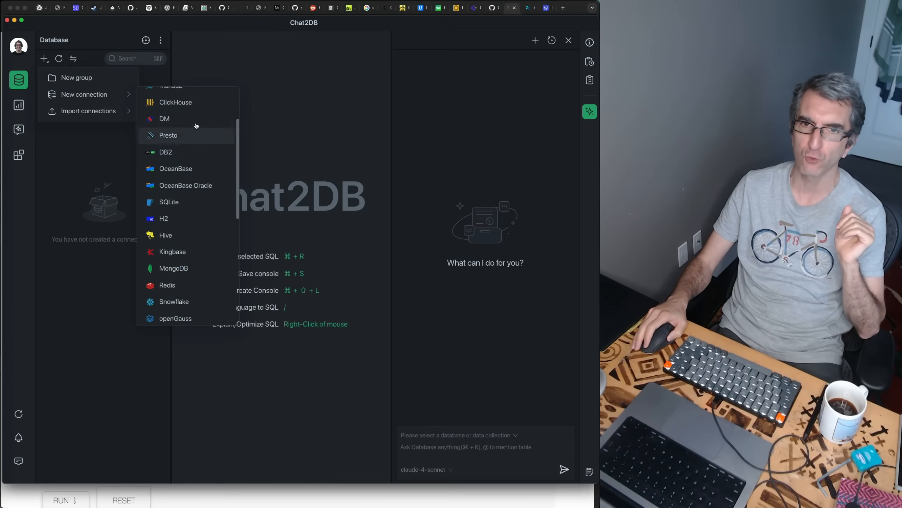
pyautogui.scroll(-3, 191, 249)
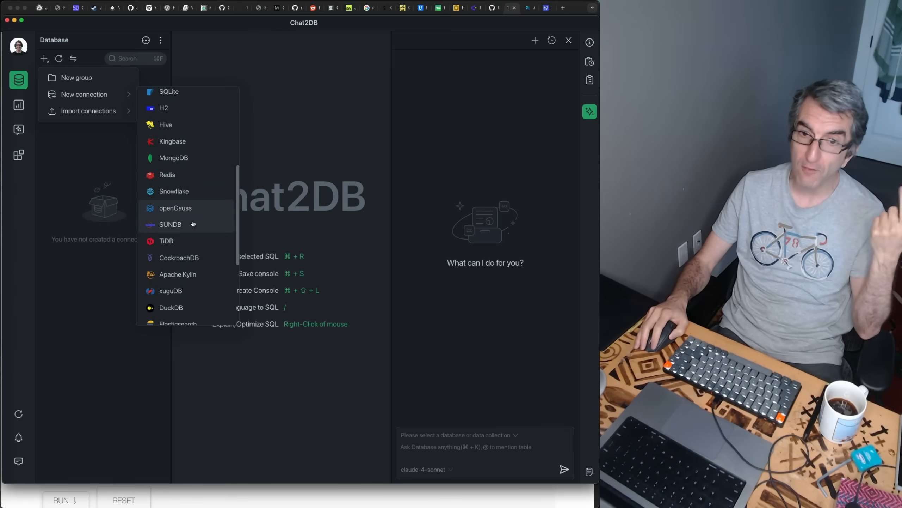
pyautogui.scroll(-5, 195, 273)
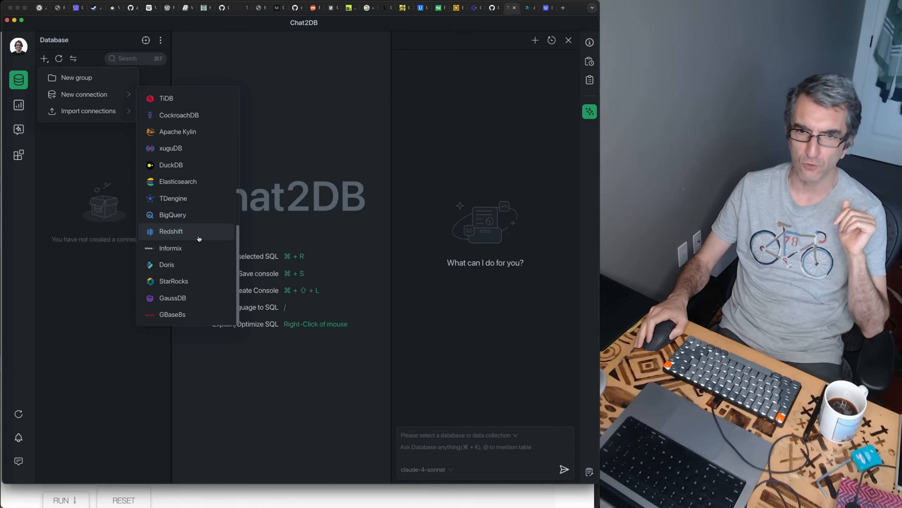
pyautogui.scroll(6, 198, 240)
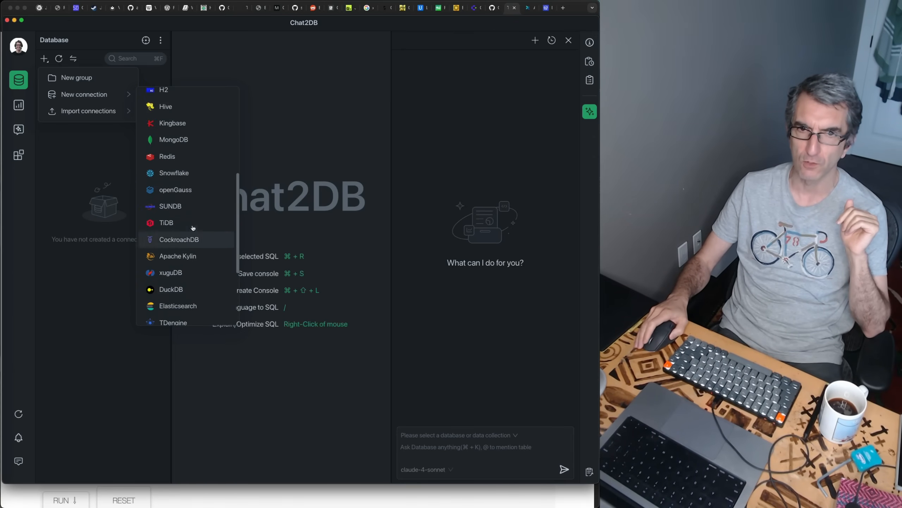
pyautogui.scroll(5, 182, 141)
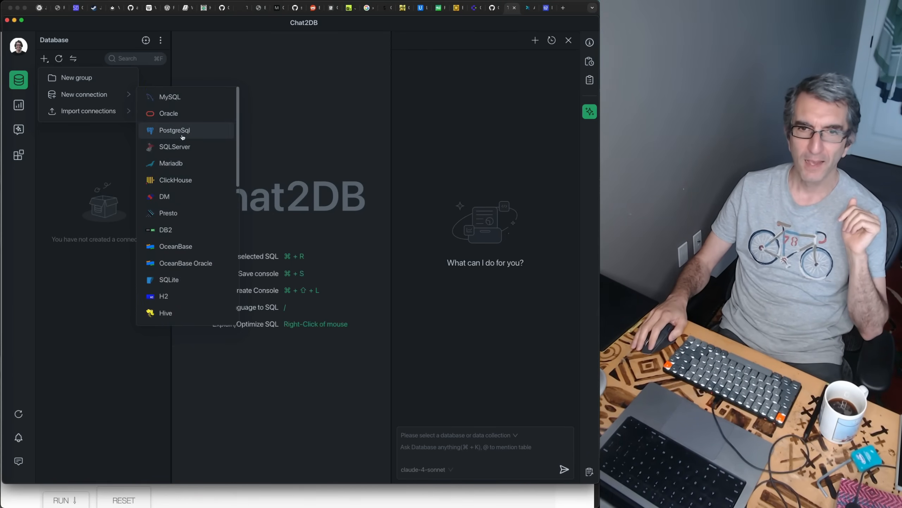
pyautogui.click(185, 282)
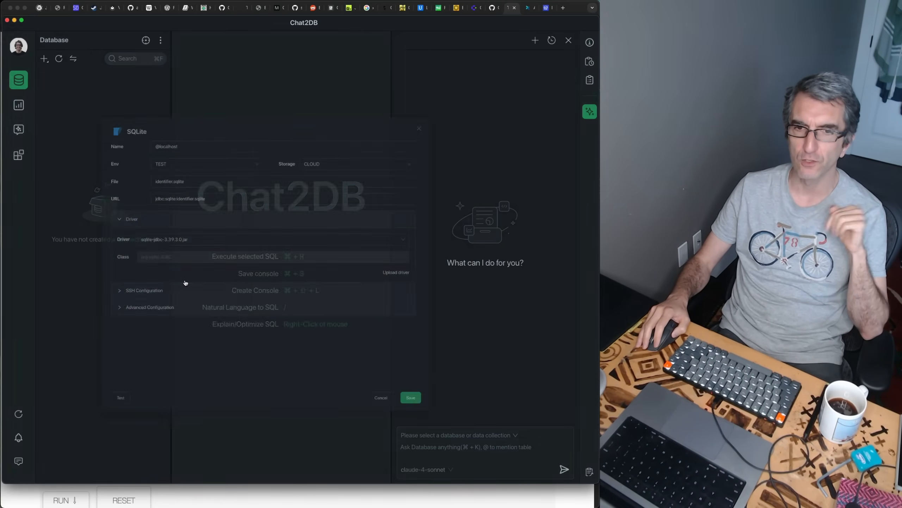
# Point the SQLite connection's JDBC URL to sql-murder-mystery.db in the personal Downloads folder and save the connection
pyautogui.click(200, 226)
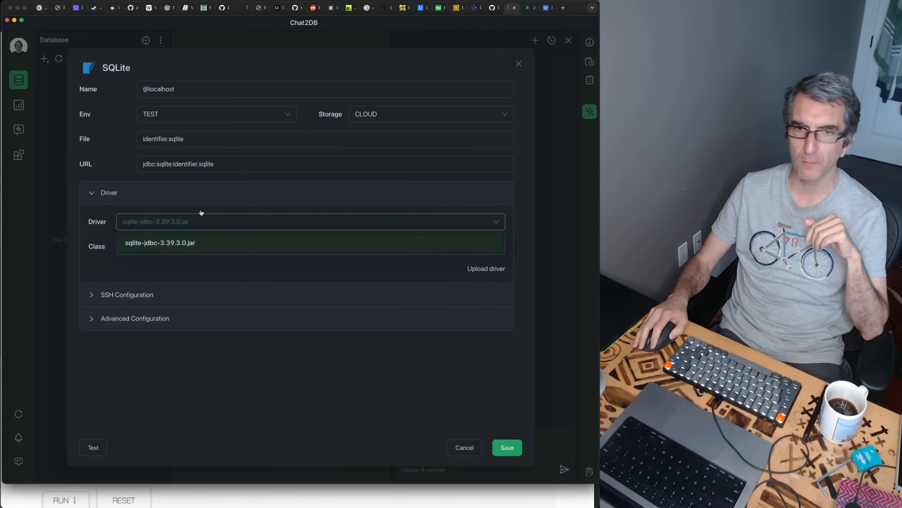
pyautogui.click(225, 164)
pyautogui.press('BackSpace')
pyautogui.press('BackSpace')
pyautogui.press('BackSpace')
pyautogui.press('BackSpace')
pyautogui.press('BackSpace')
pyautogui.press('BackSpace')
pyautogui.press('BackSpace')
pyautogui.press('BackSpace')
pyautogui.press('BackSpace')
pyautogui.press('BackSpace')
pyautogui.press('BackSpace')
pyautogui.press('BackSpace')
pyautogui.press('BackSpace')
pyautogui.press('BackSpace')
pyautogui.press('BackSpace')
pyautogui.press('BackSpace')
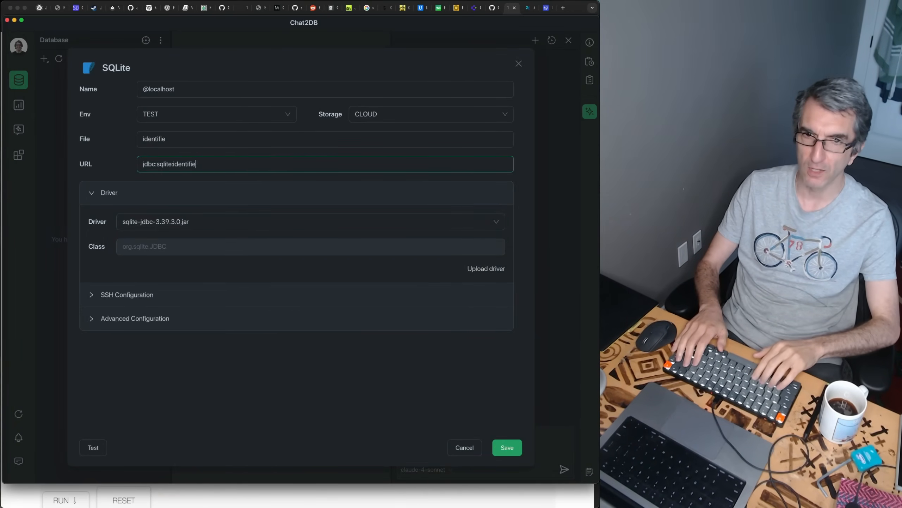
pyautogui.press('BackSpace')
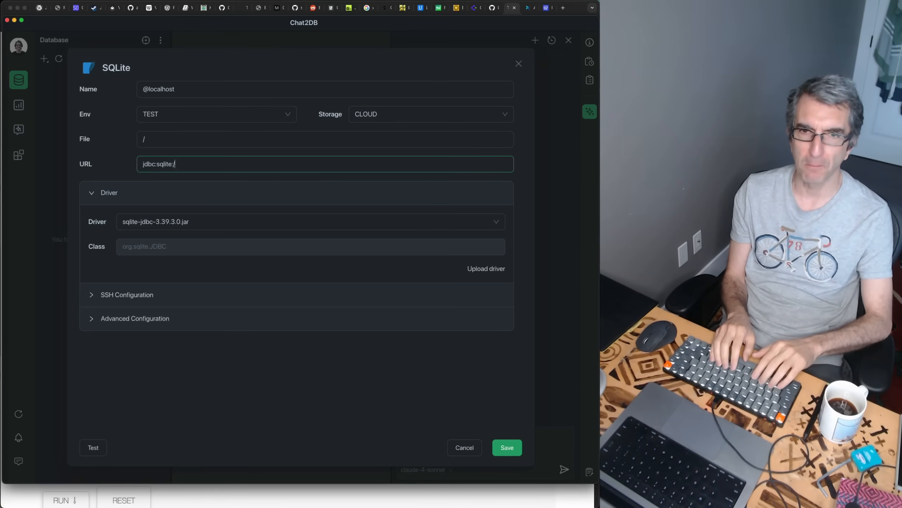
pyautogui.write('ers')
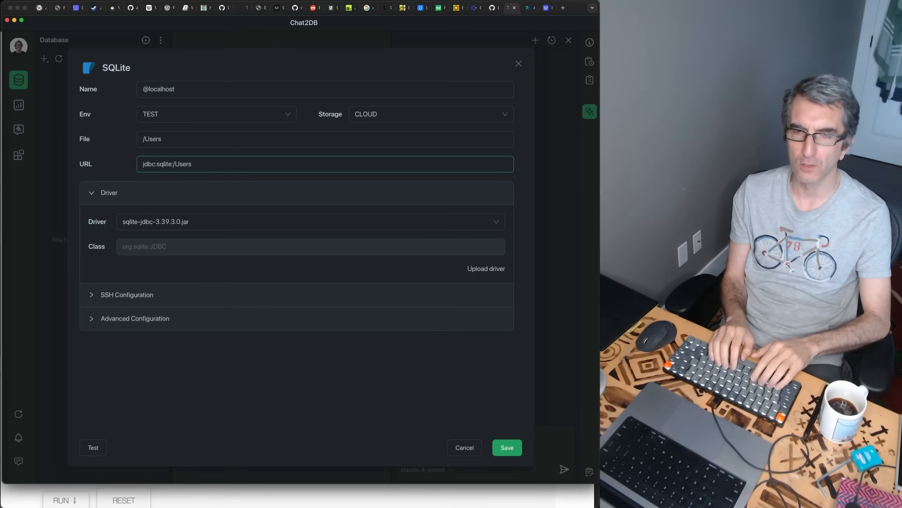
pyautogui.write('/Jadi/Downloads')
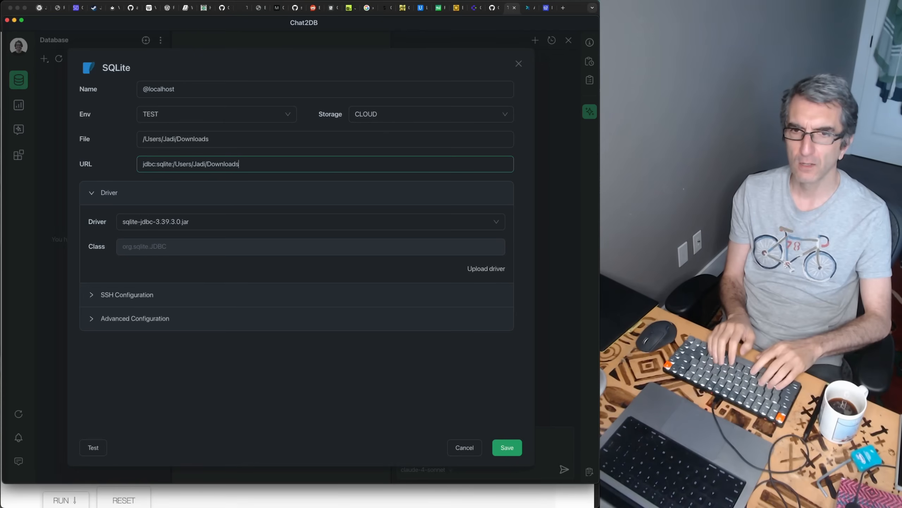
pyautogui.write('/sql-murder-mystery.db')
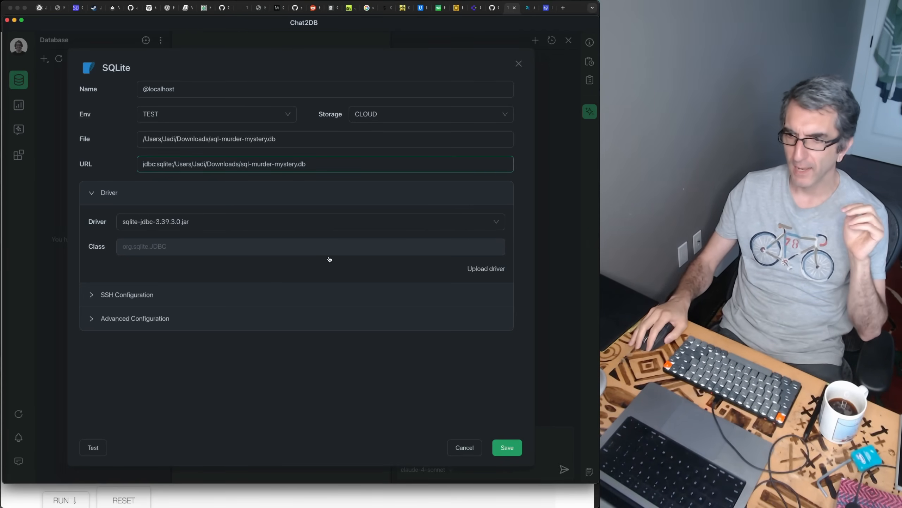
pyautogui.click(500, 444)
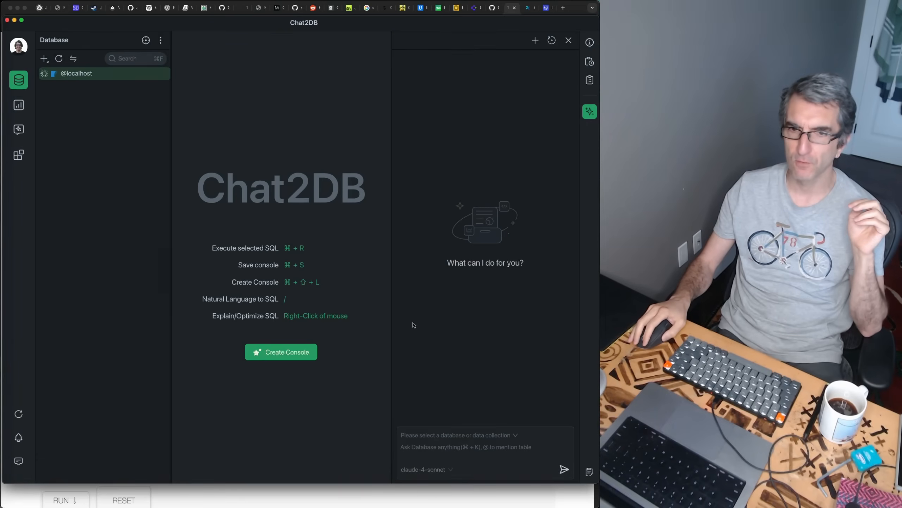
# Expand the main database's tables and open the data of the crime_scene_report table
pyautogui.click(57, 87)
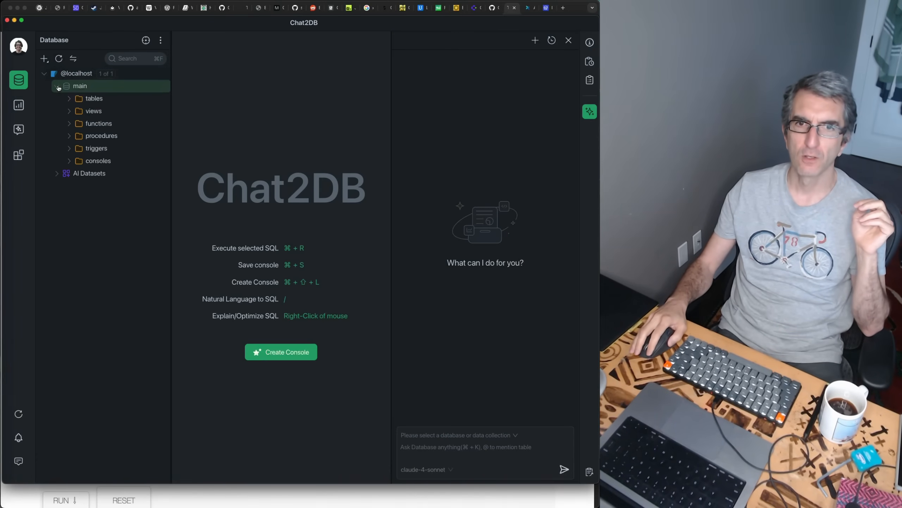
pyautogui.click(69, 99)
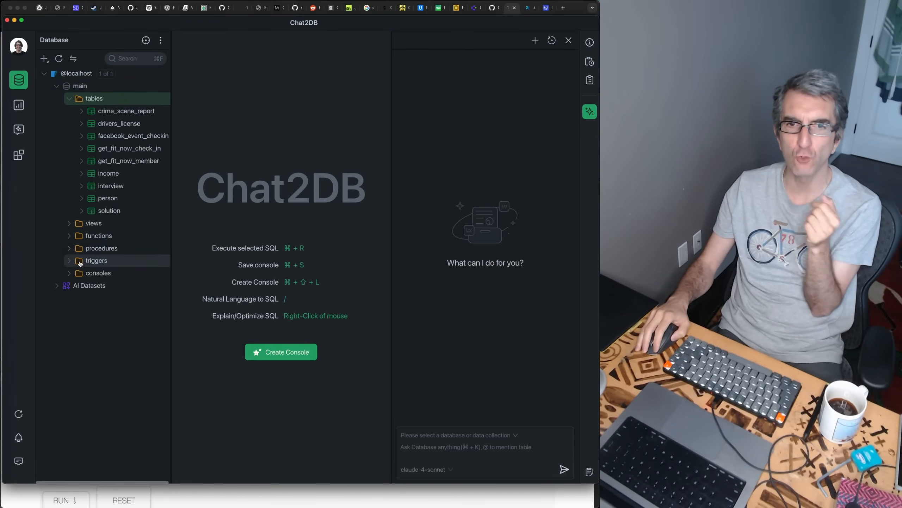
pyautogui.doubleClick(126, 112)
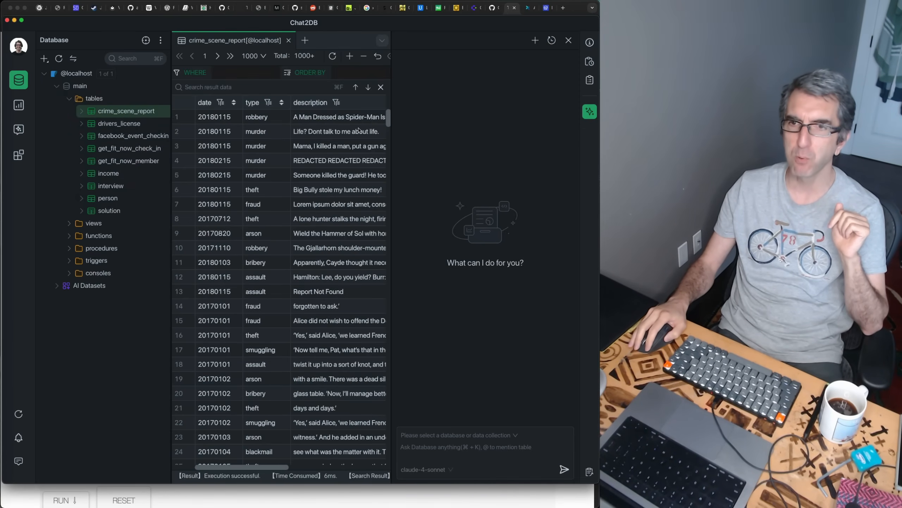
# Widen the table data area slightly and create a new SQL console for the main database
pyautogui.moveTo(390, 143); pyautogui.dragTo(413, 158)
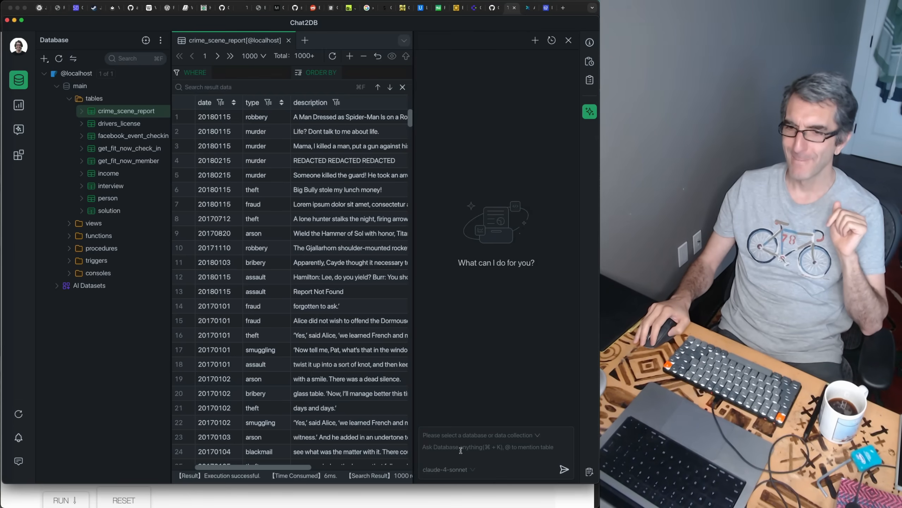
pyautogui.click(305, 40)
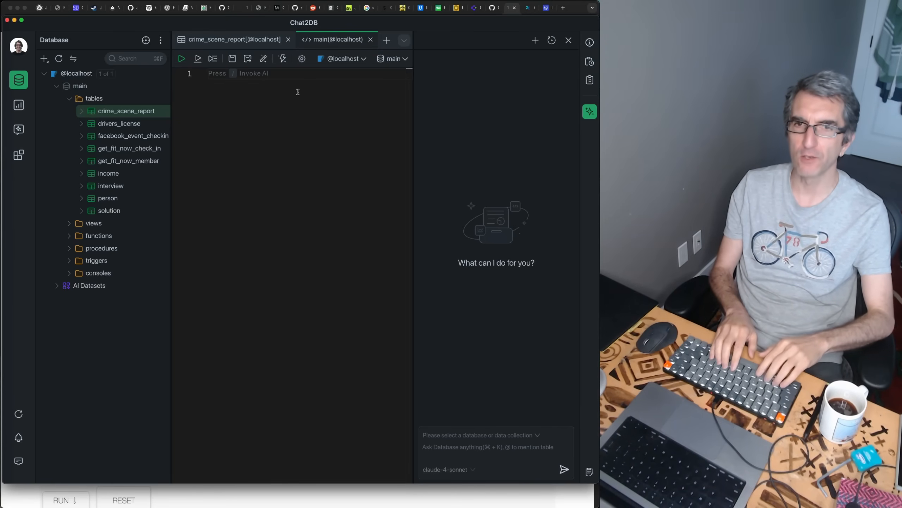
# Write the query select * from crime_scene_report where type= 'murder' in the console and run it
pyautogui.write('select * f')
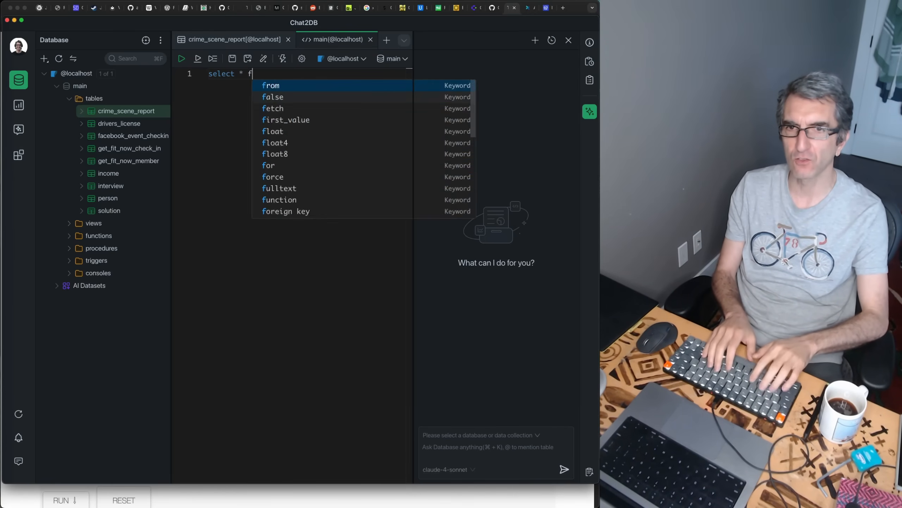
pyautogui.write('rom crime_scene_report wh')
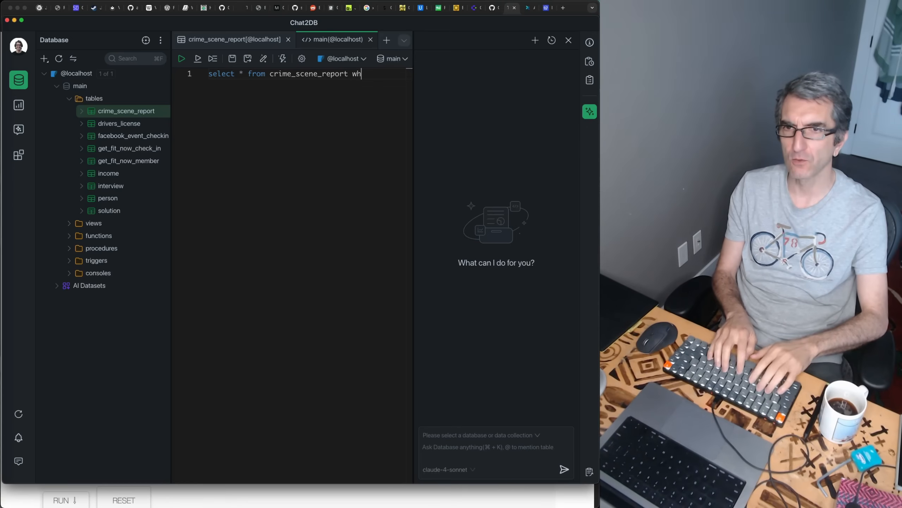
pyautogui.write('ere type')
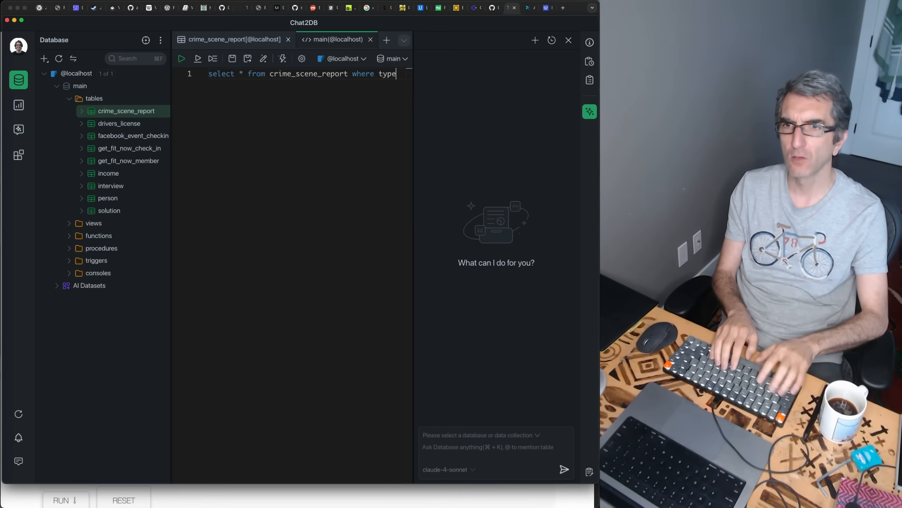
pyautogui.write('= ')
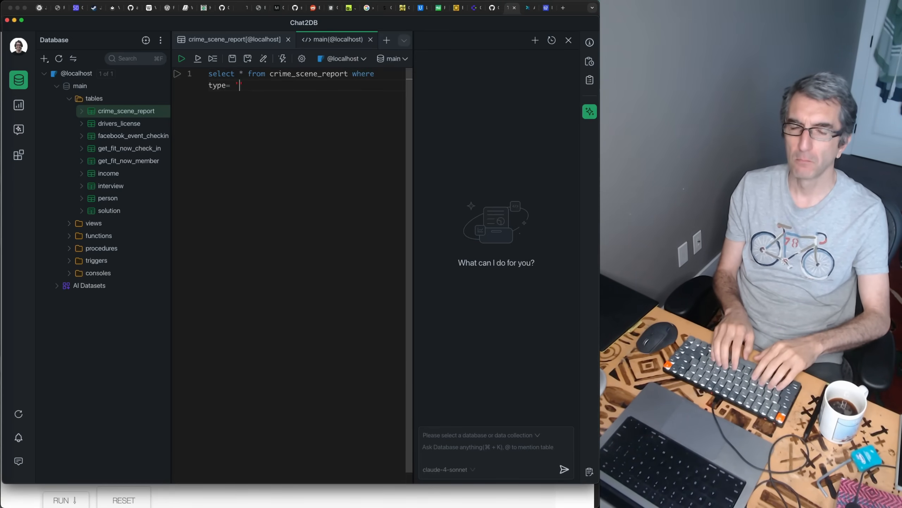
pyautogui.write("'murder'")
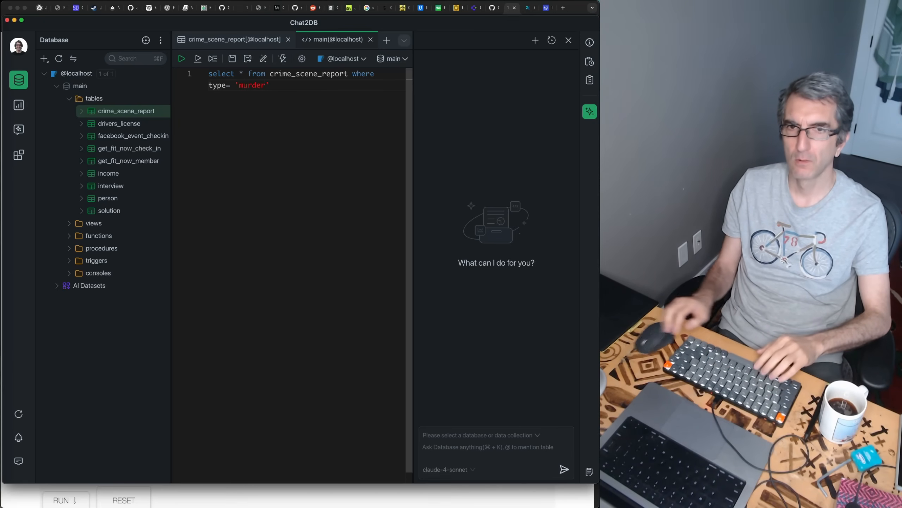
pyautogui.hotkey('ctrl', 'Up')
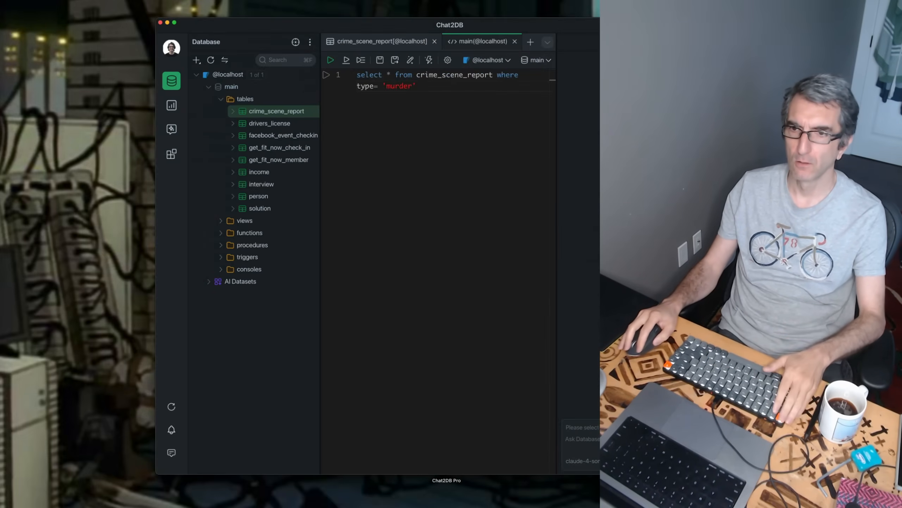
pyautogui.click(197, 178)
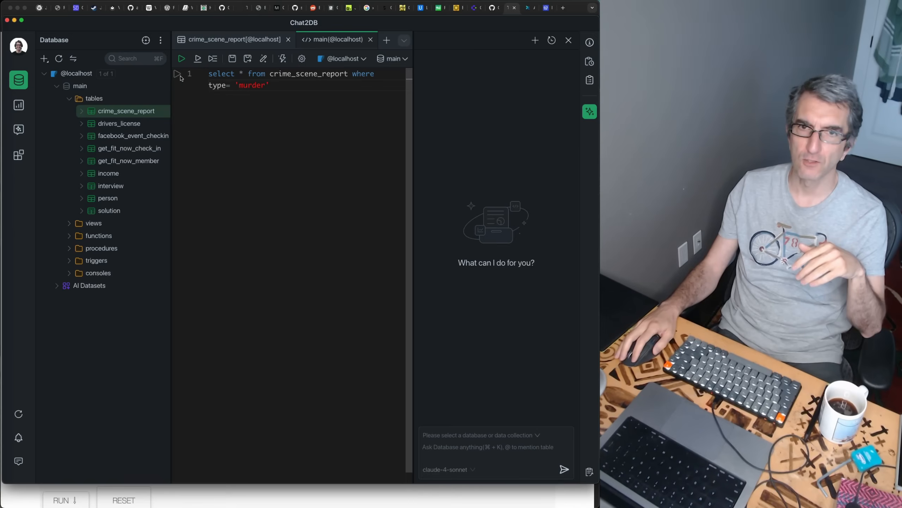
pyautogui.click(182, 65)
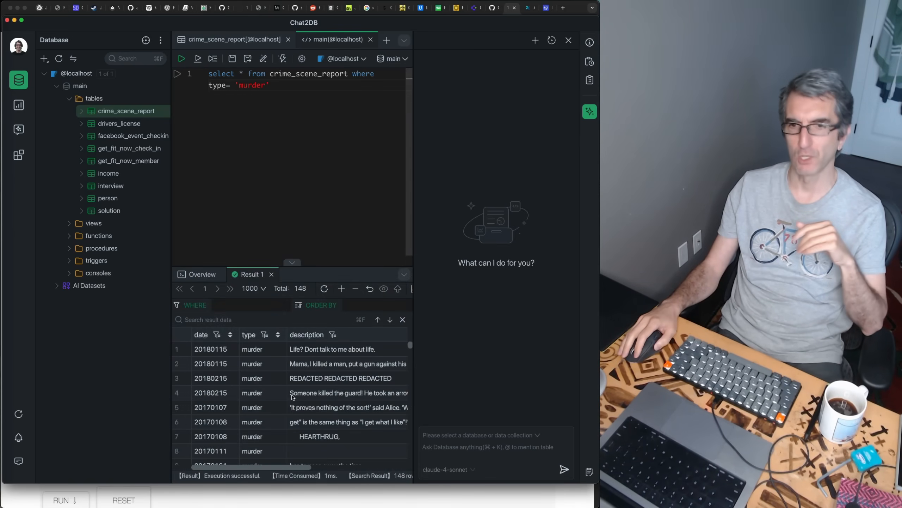
pyautogui.click(292, 214)
pyautogui.press('Return')
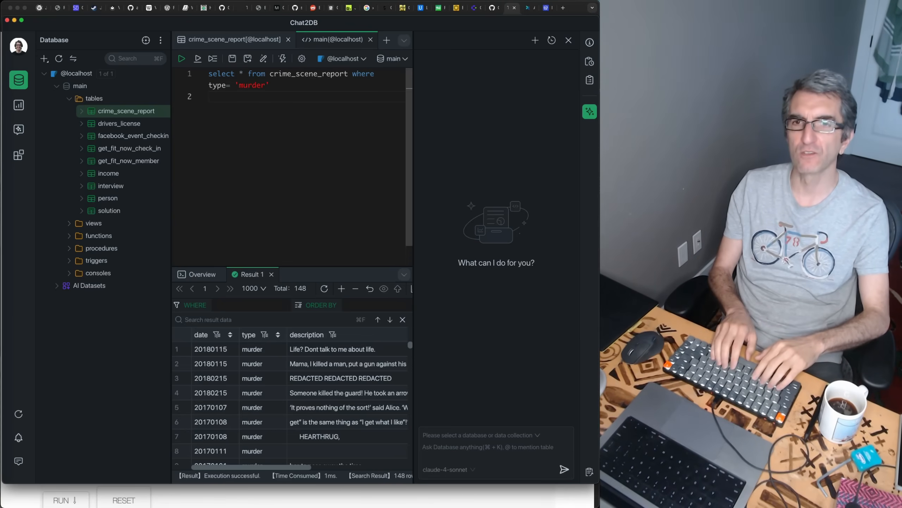
pyautogui.press('super+k')
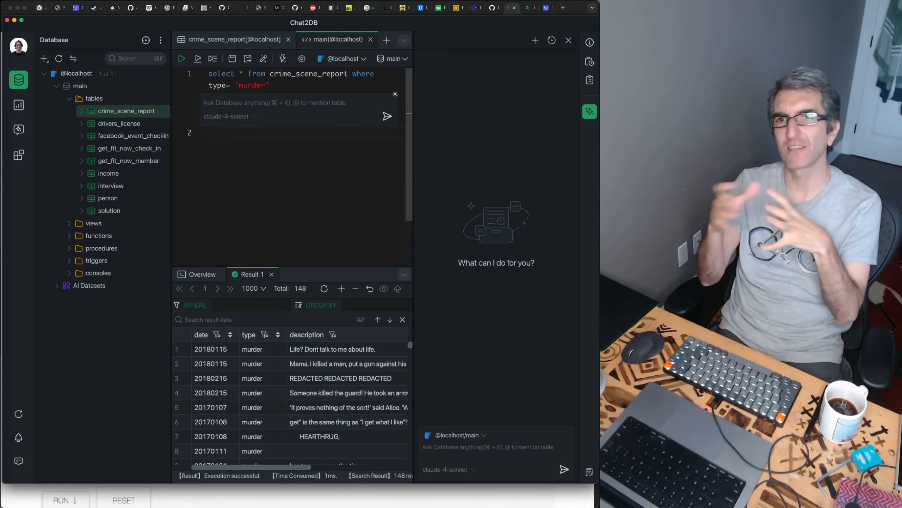
pyautogui.press('Escape')
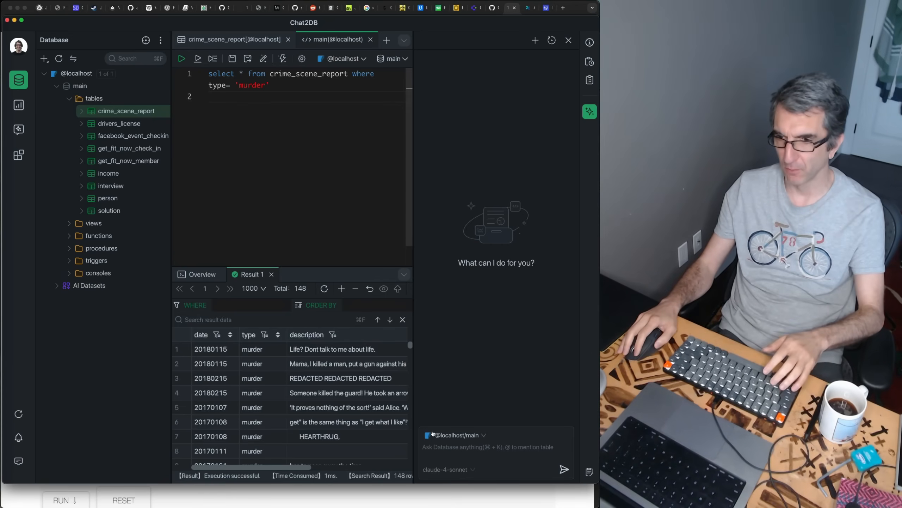
# Ask the AI chat "this is a game. there have been a murder in the SQL City. can you find clues?"
pyautogui.click(443, 445)
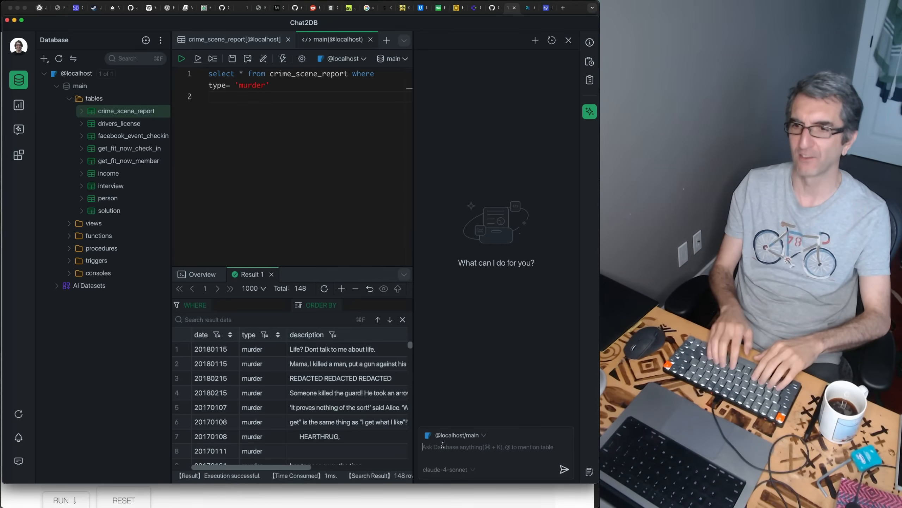
pyautogui.write('this is a')
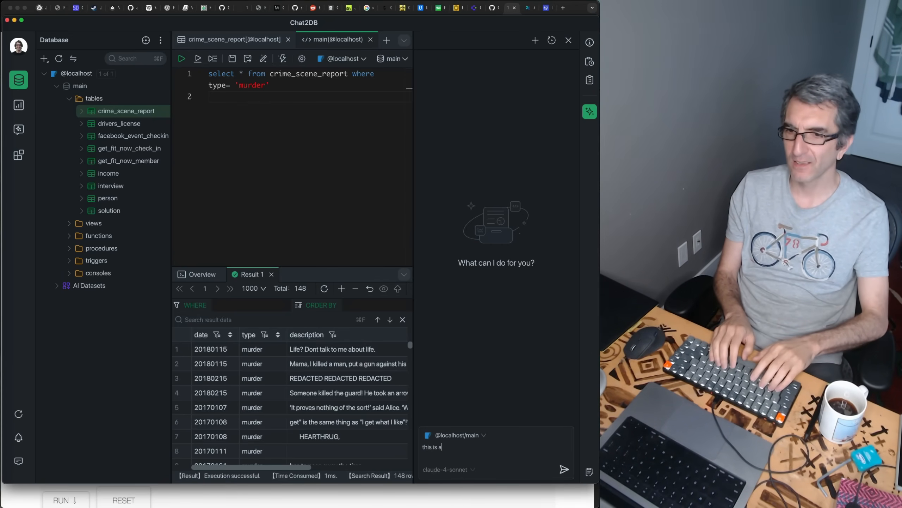
pyautogui.write(' game. there ha')
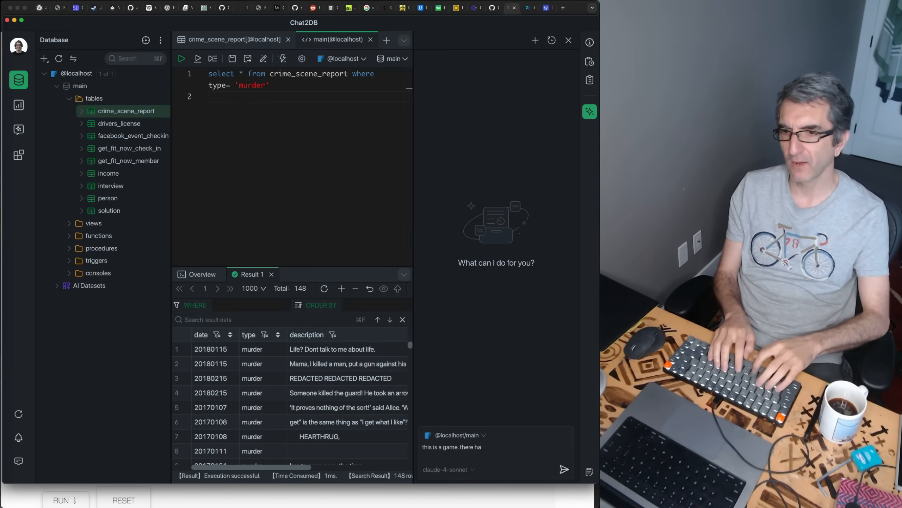
pyautogui.write('ve been a murder in the')
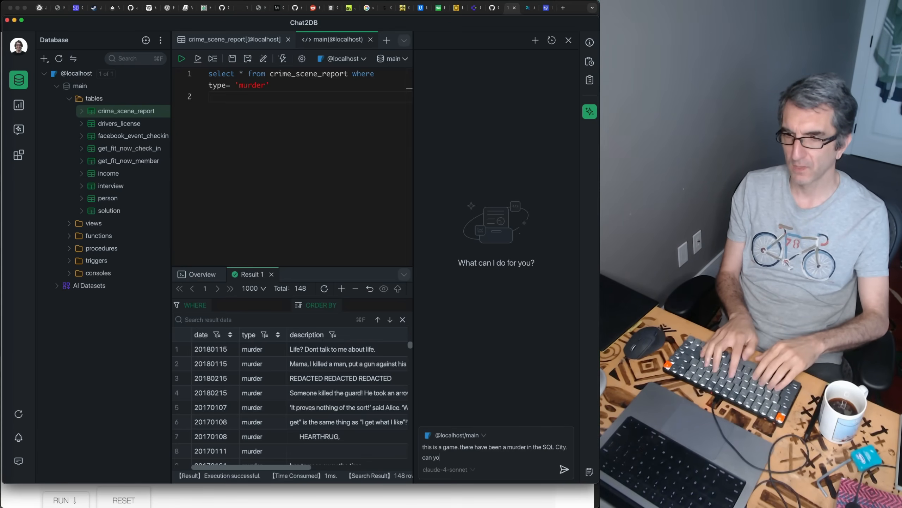
pyautogui.write('SQL City. can you find clues?')
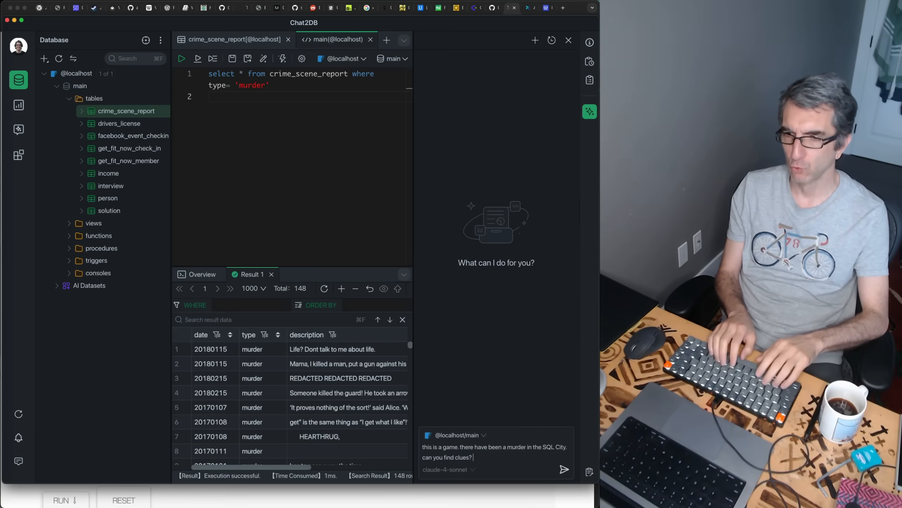
pyautogui.press('Return')
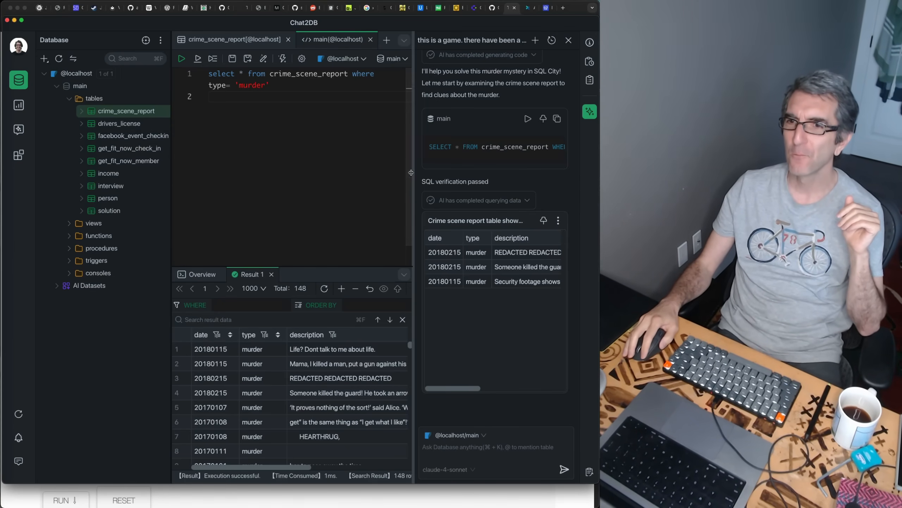
# Widen the AI chat area and examine the generated query and its crime scene report results
pyautogui.moveTo(414, 178); pyautogui.dragTo(344, 179)
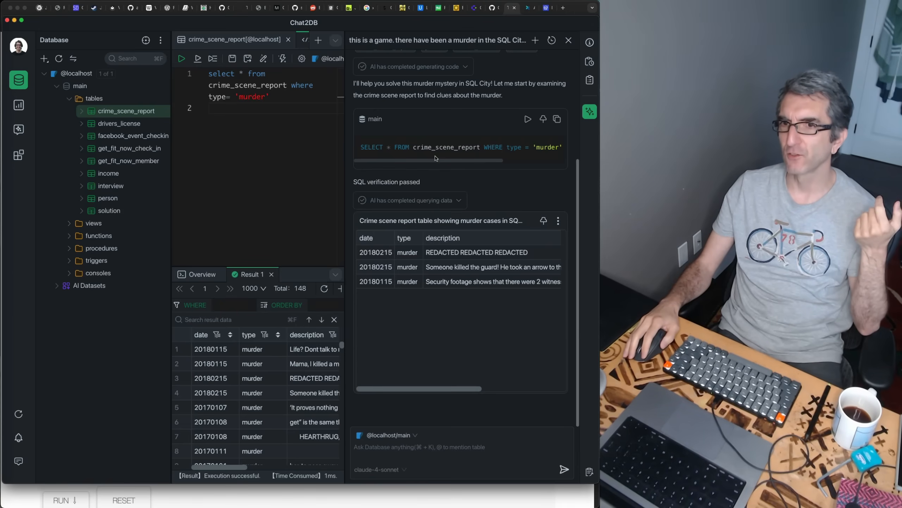
pyautogui.moveTo(436, 159); pyautogui.dragTo(454, 163)
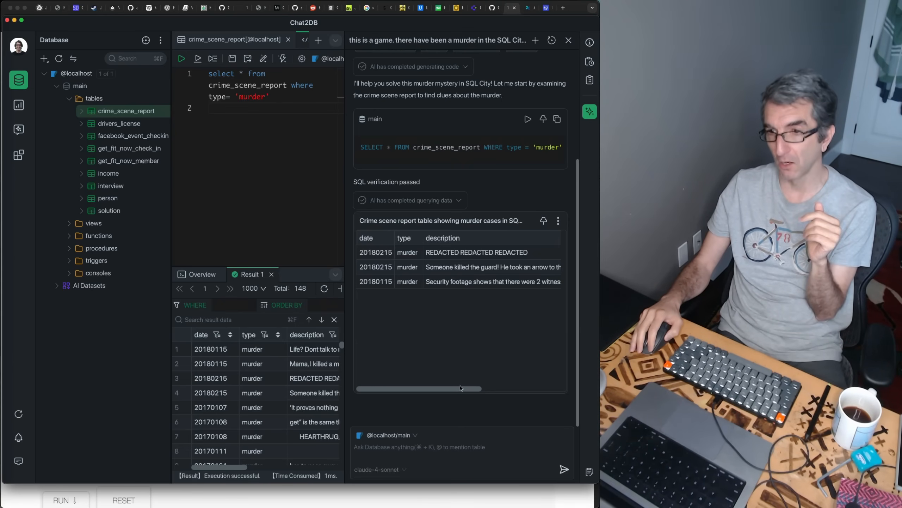
pyautogui.moveTo(460, 391); pyautogui.dragTo(438, 393)
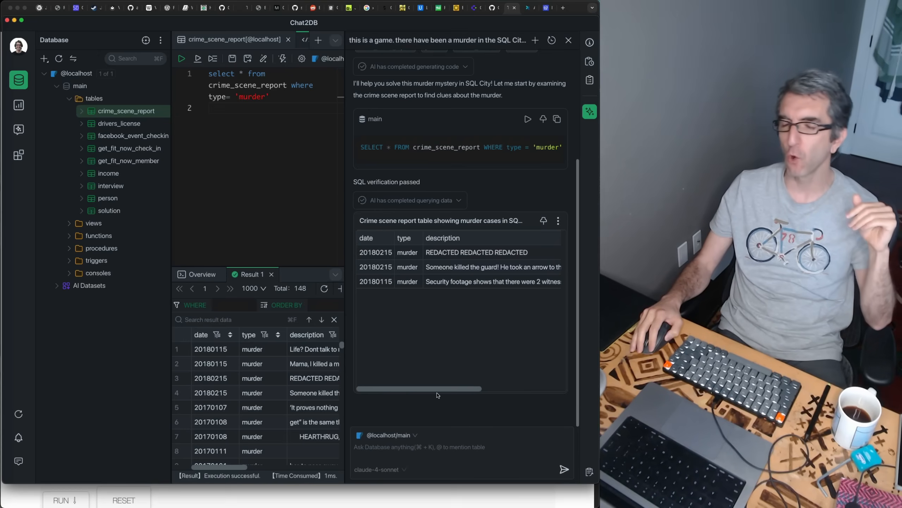
# Copy the security footage description from the 20180115 murder row and paste it into the AI chat prompt
pyautogui.click(451, 288)
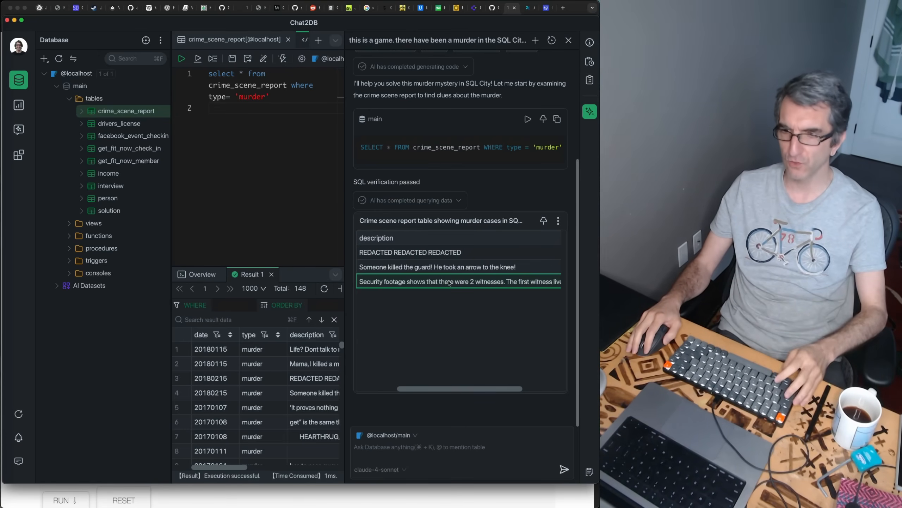
pyautogui.press('super+c')
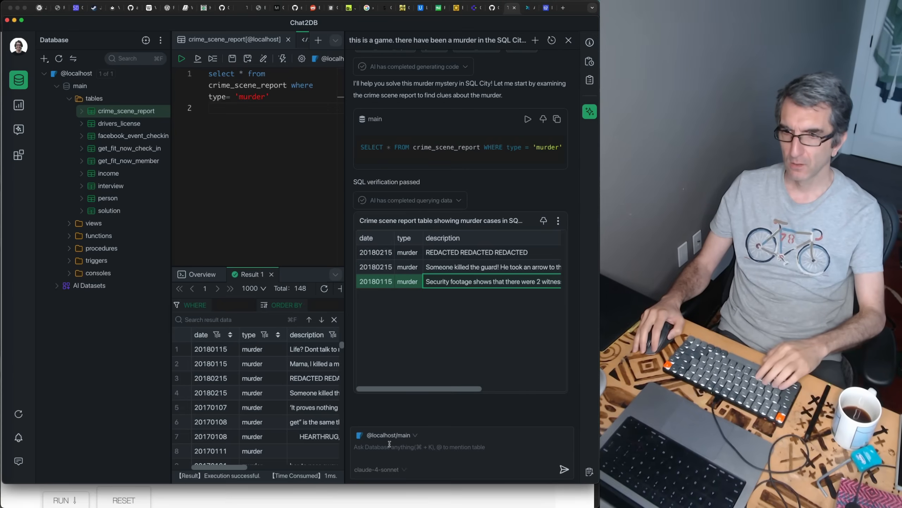
pyautogui.click(388, 446)
pyautogui.press('super+v')
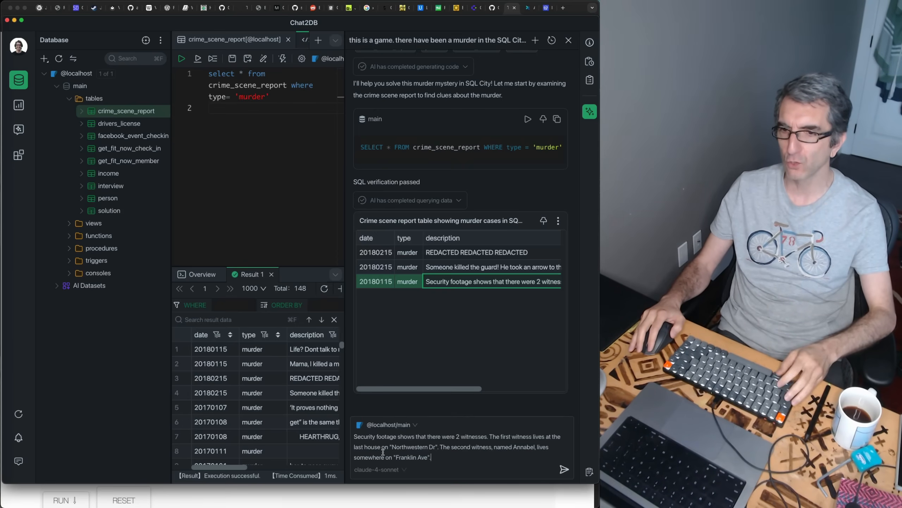
# Switch to the browser's schema diagram, mark the person table with an arrow, underline address_number, and clear the marks
pyautogui.press('super+Tab')
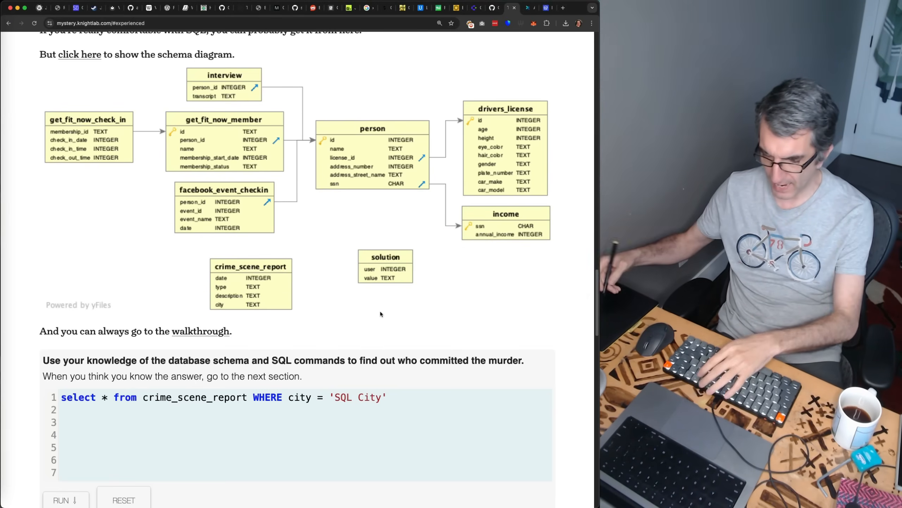
pyautogui.press('super+Tab')
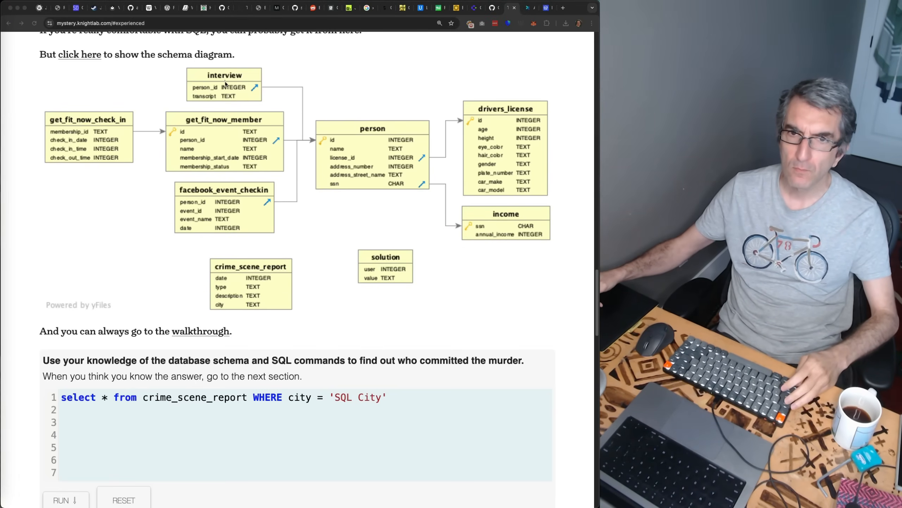
pyautogui.press('super+Tab')
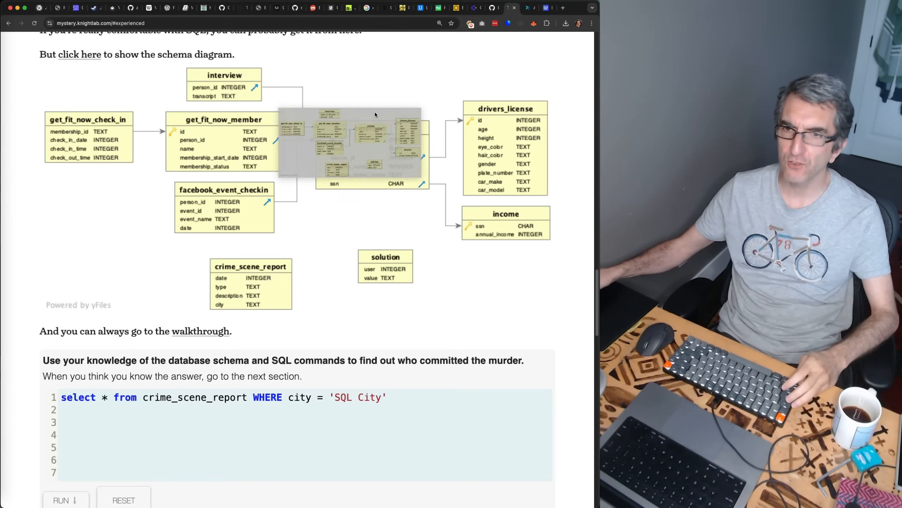
pyautogui.moveTo(397, 75); pyautogui.dragTo(372, 116)
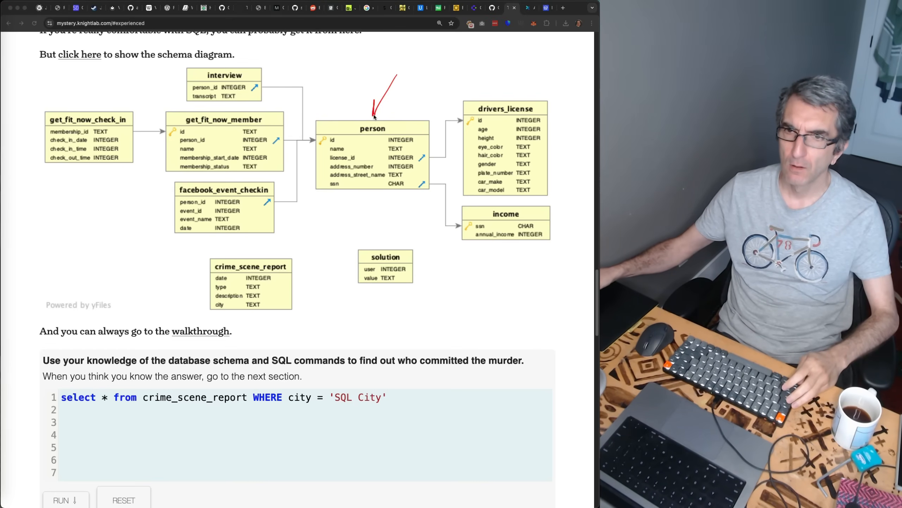
pyautogui.moveTo(329, 170); pyautogui.dragTo(351, 171)
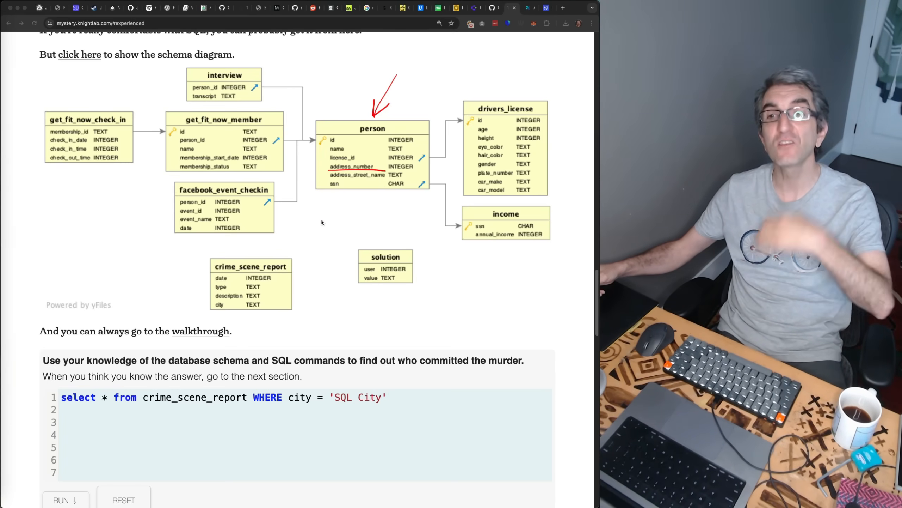
pyautogui.press('Escape')
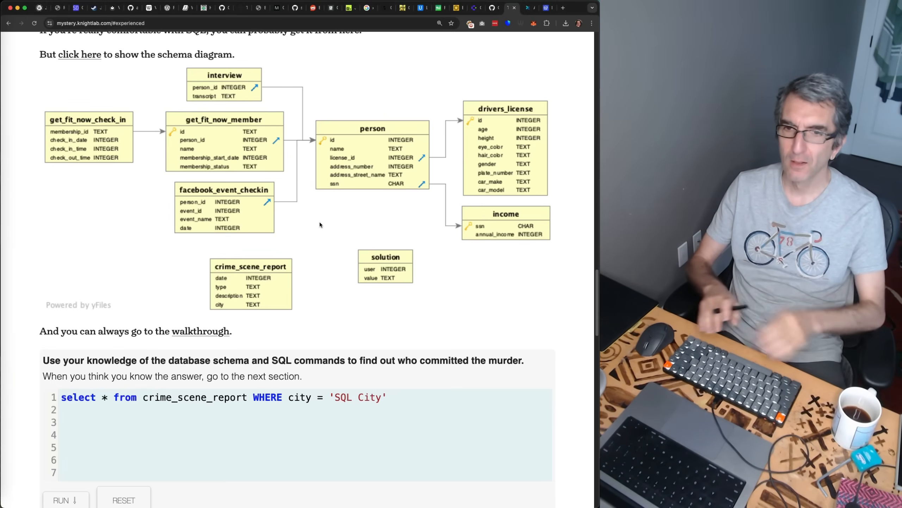
# Switch back to Chat2DB and reduce the pasted clue to "find a person who lives at the last house on" the first witness's street
pyautogui.press('super+Tab')
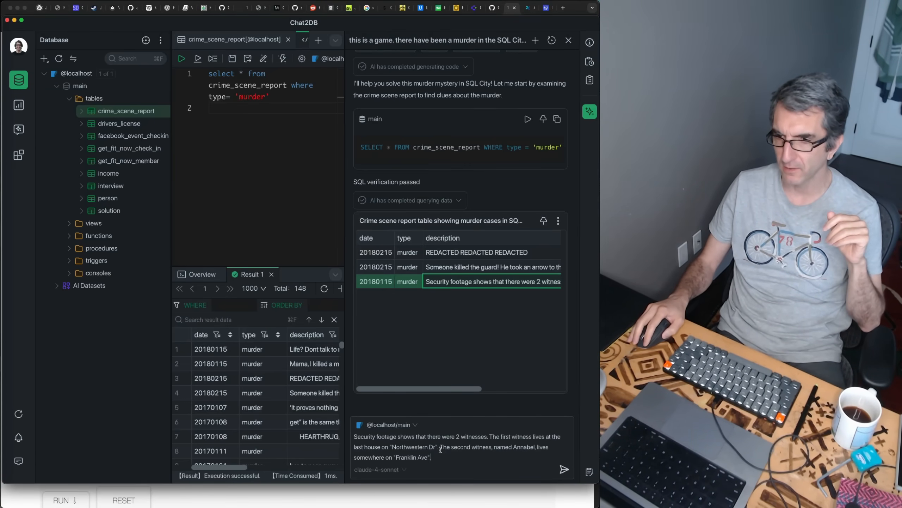
pyautogui.press('BackSpace')
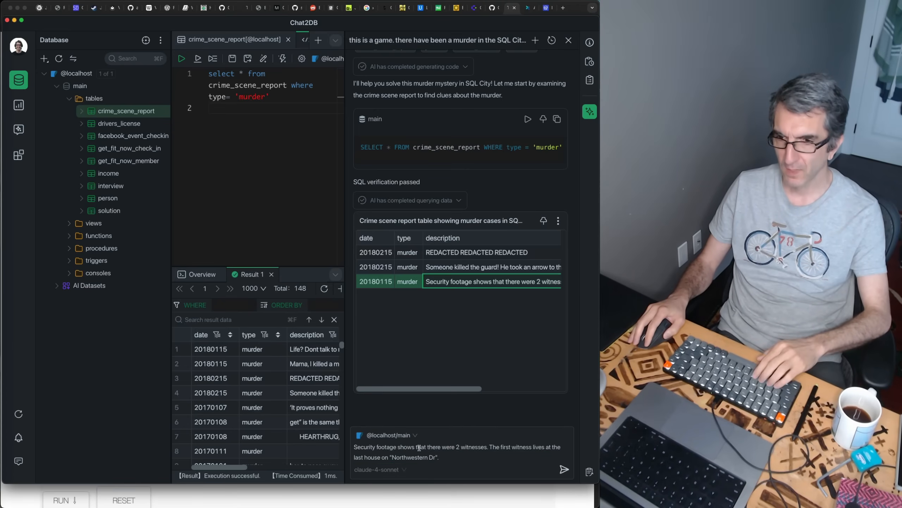
pyautogui.moveTo(360, 451); pyautogui.dragTo(354, 447)
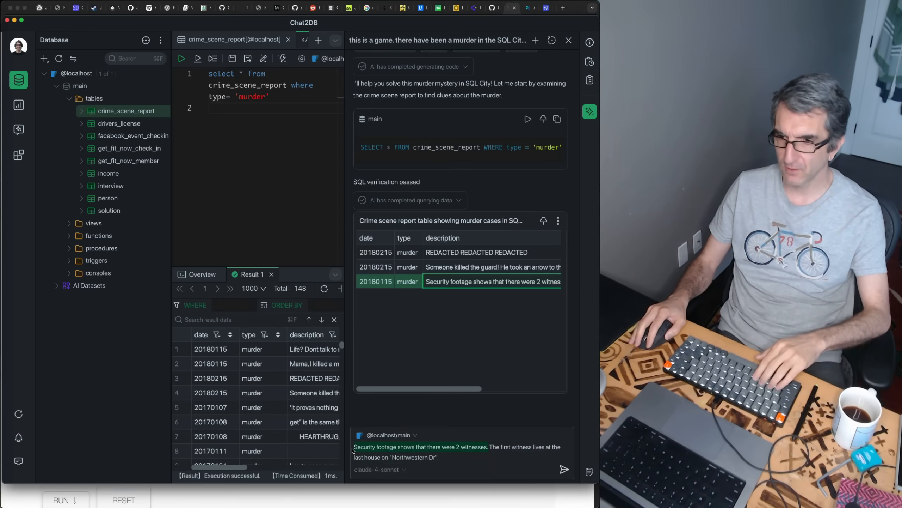
pyautogui.write('find a person')
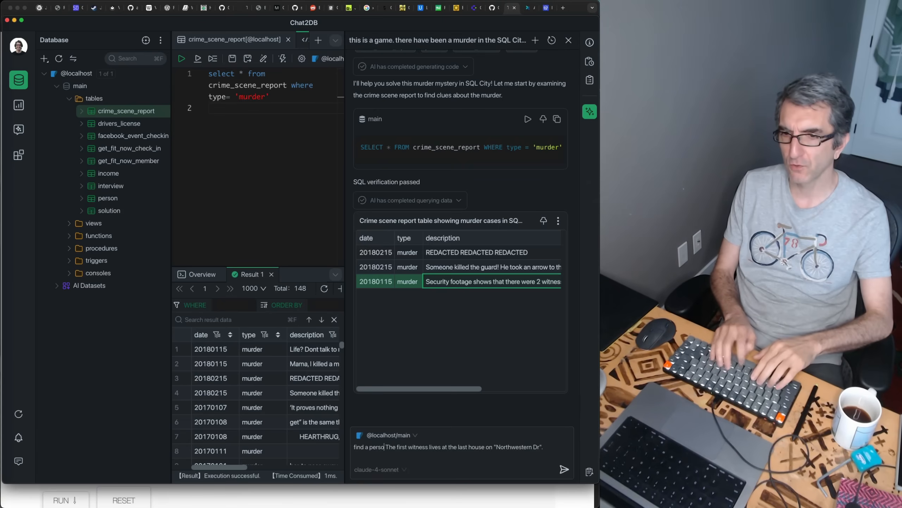
pyautogui.write(' who')
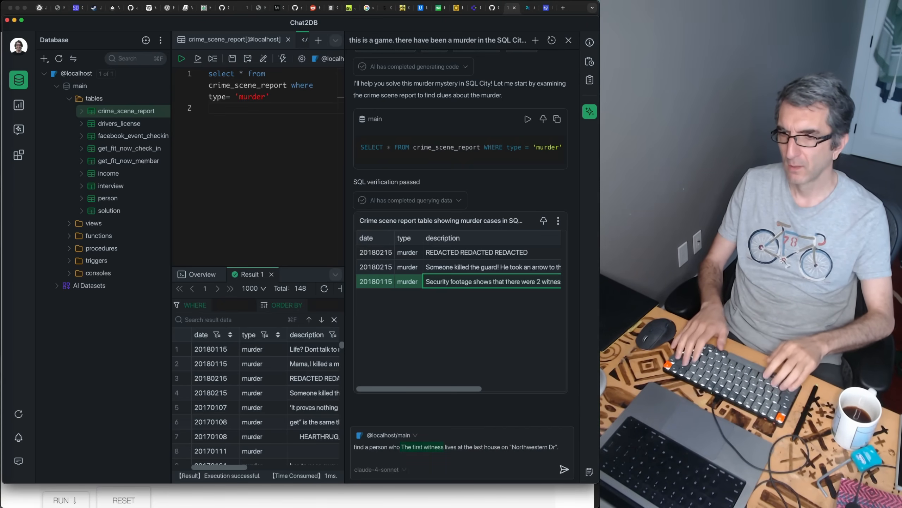
pyautogui.press('BackSpace')
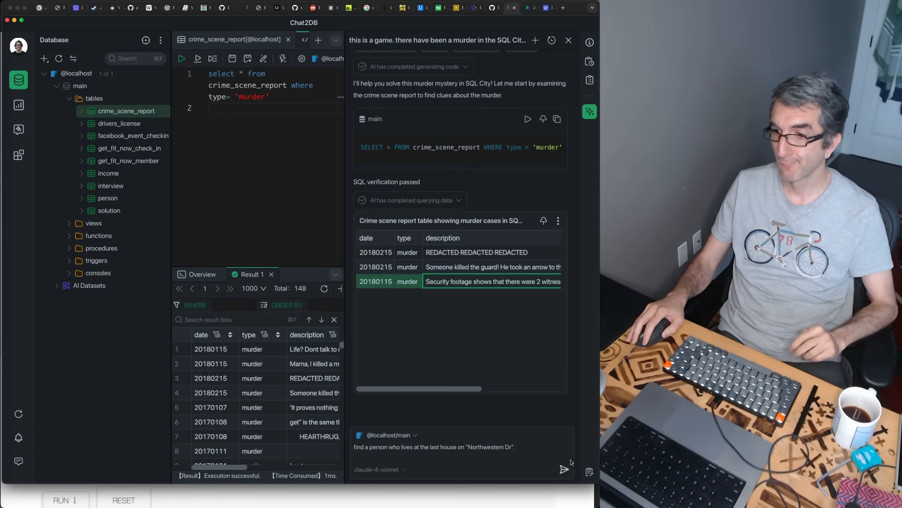
# Submit the last-house prompt to the AI chat and examine the full query it generates against the person table
pyautogui.click(565, 469)
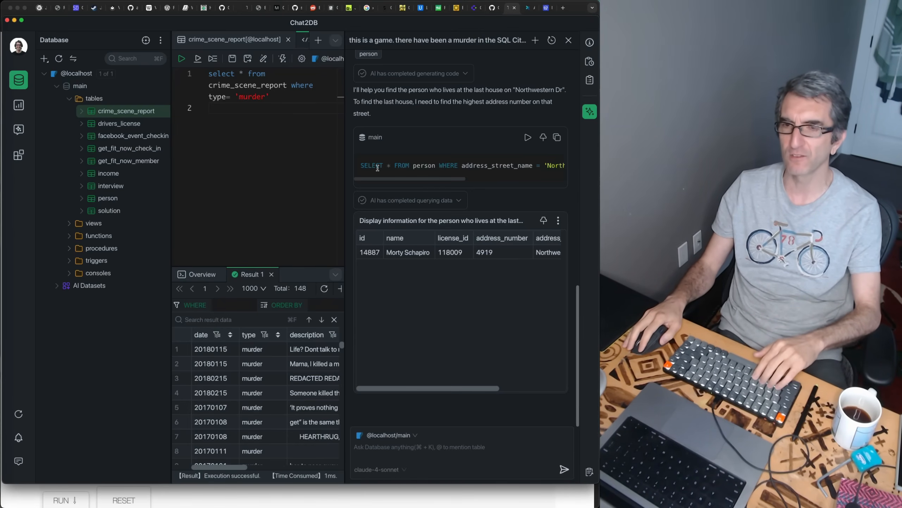
pyautogui.moveTo(395, 180); pyautogui.dragTo(500, 180)
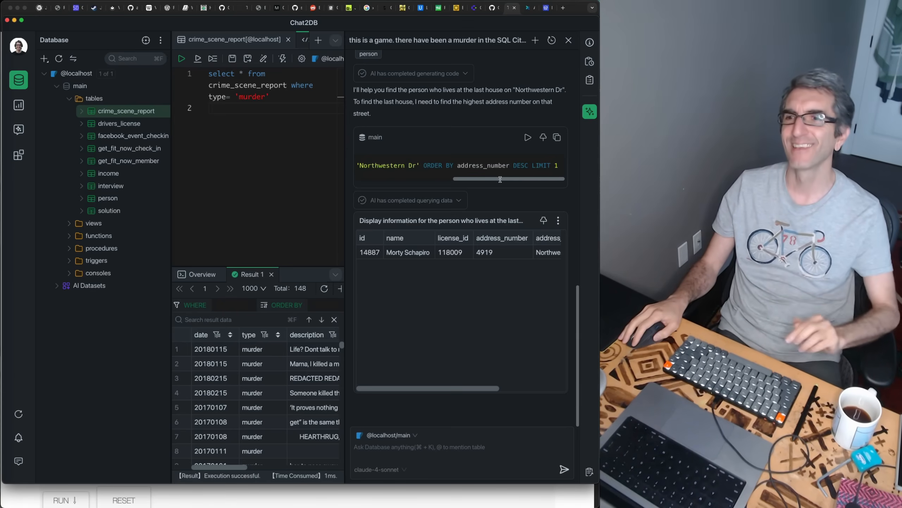
pyautogui.moveTo(500, 179); pyautogui.dragTo(403, 180)
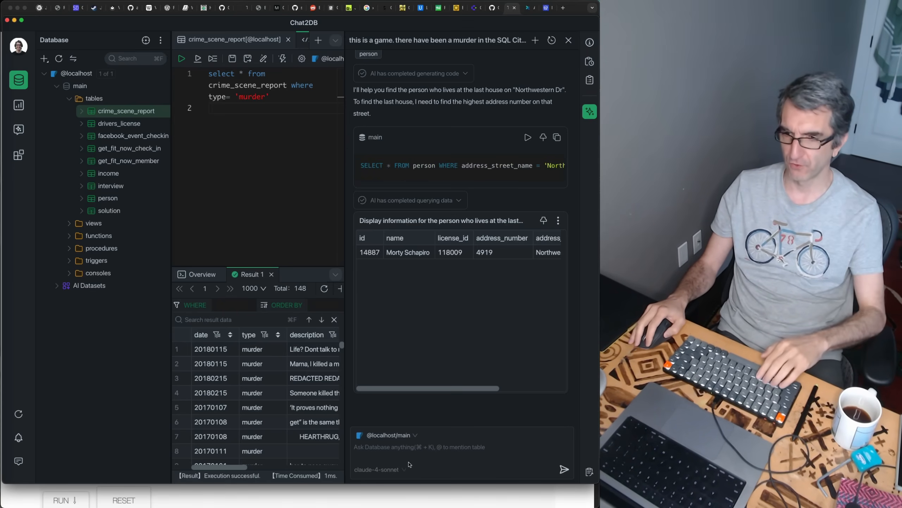
# Ask the AI chat to "find a person with a name like" the second witness's first name on that witness's street, and examine the generated query
pyautogui.write('The second witness, named Annabel, lives somewhere on "Franklin Ave".')
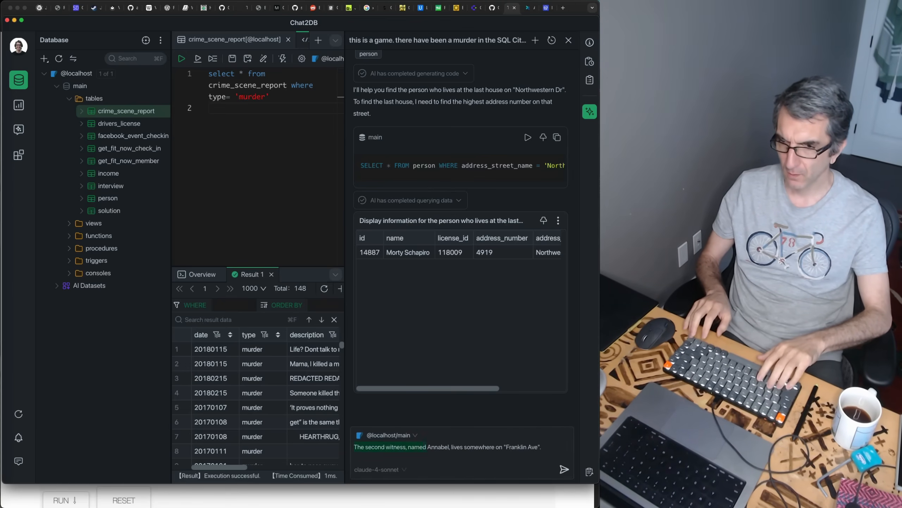
pyautogui.write('find a perso')
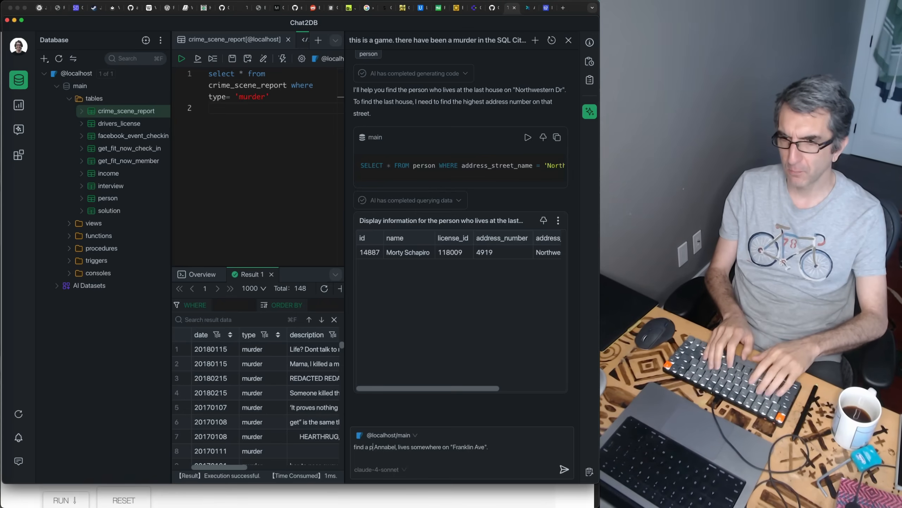
pyautogui.write('n')
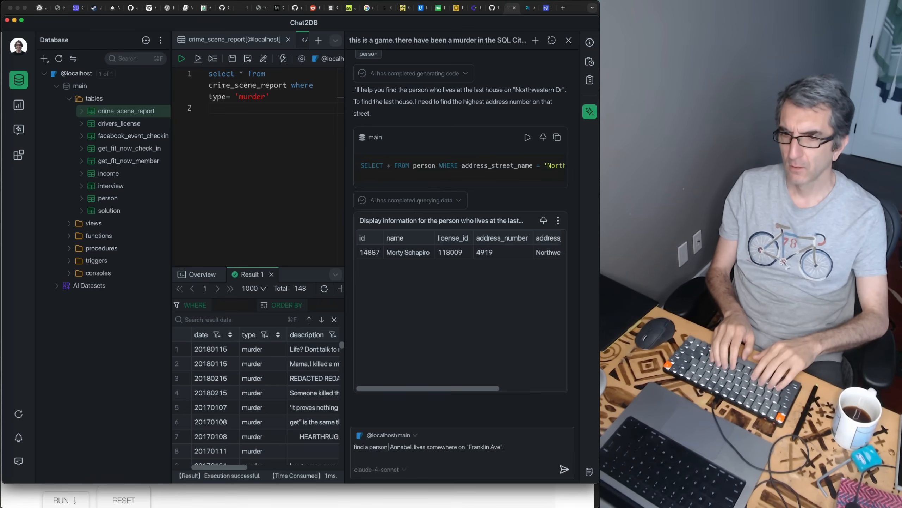
pyautogui.write(' with a name like')
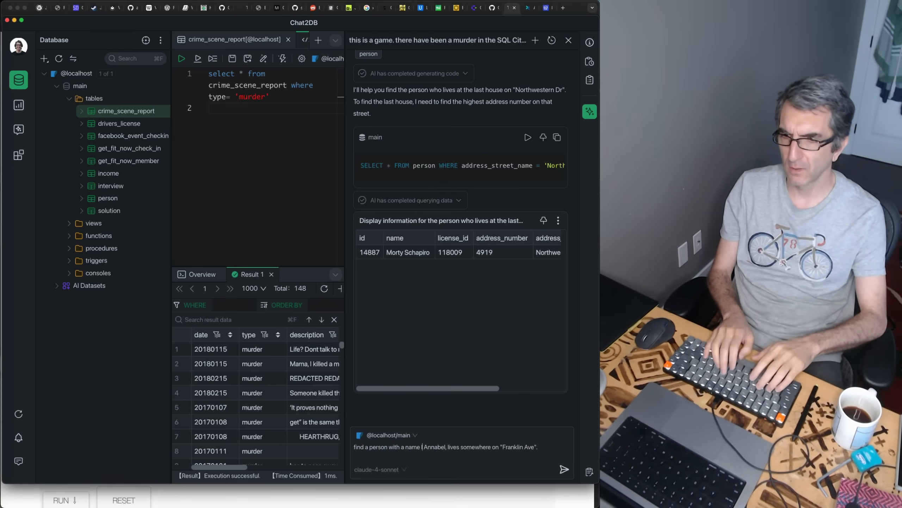
pyautogui.click(509, 446)
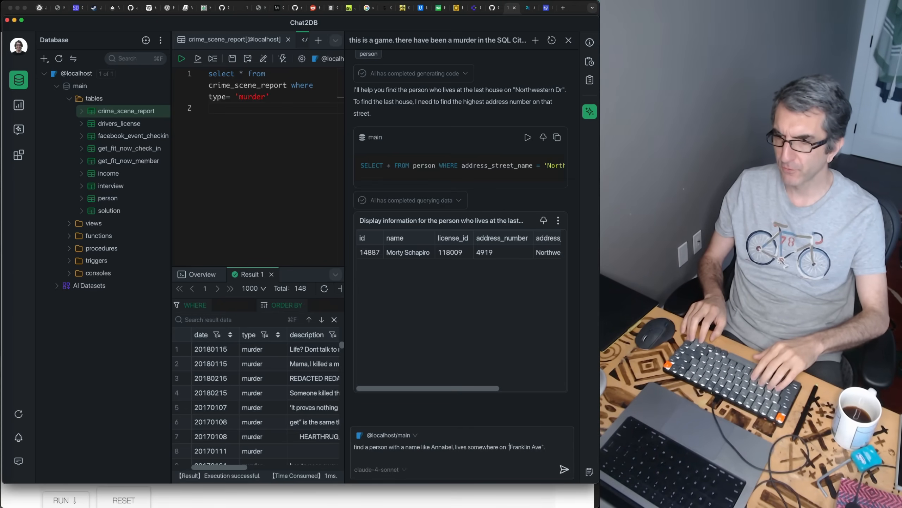
pyautogui.click(561, 470)
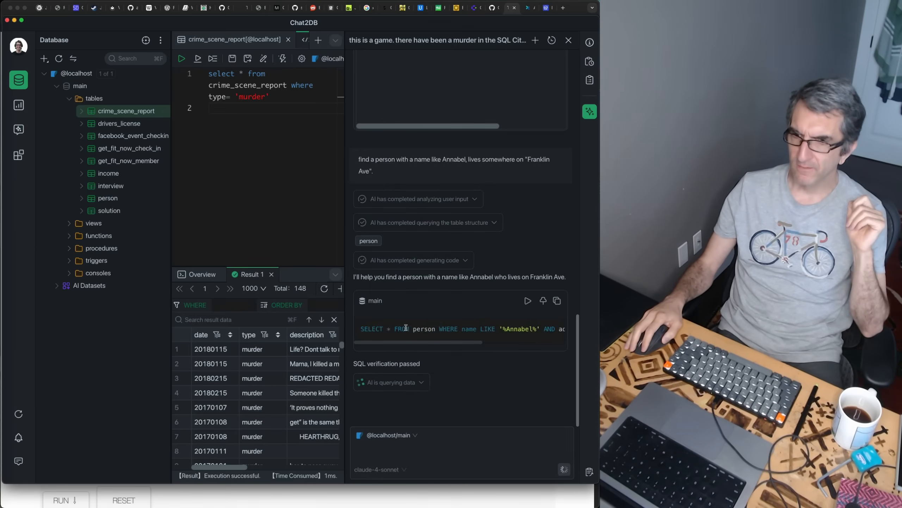
pyautogui.moveTo(459, 342); pyautogui.dragTo(539, 344)
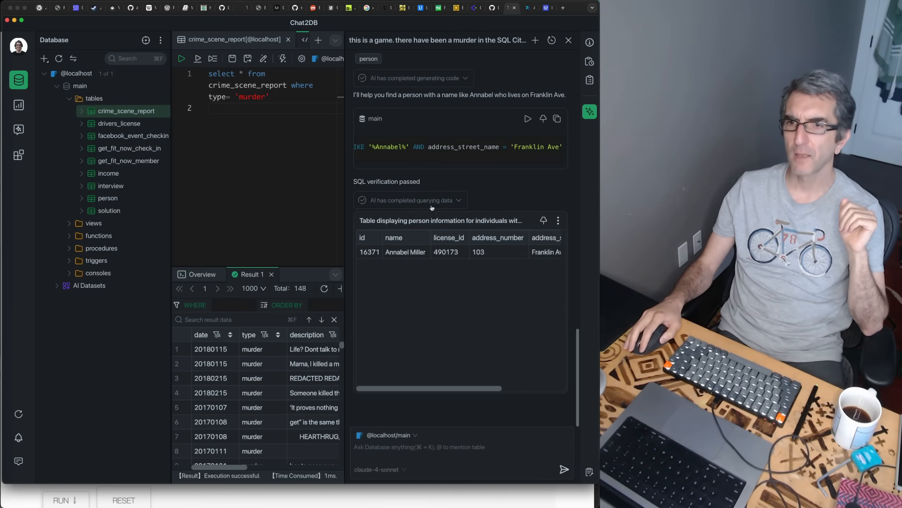
# Start the AI chat prompt "check for intervies with", followed by the first witness's full name from the last-house result and "or"
pyautogui.scroll(10, 426, 283)
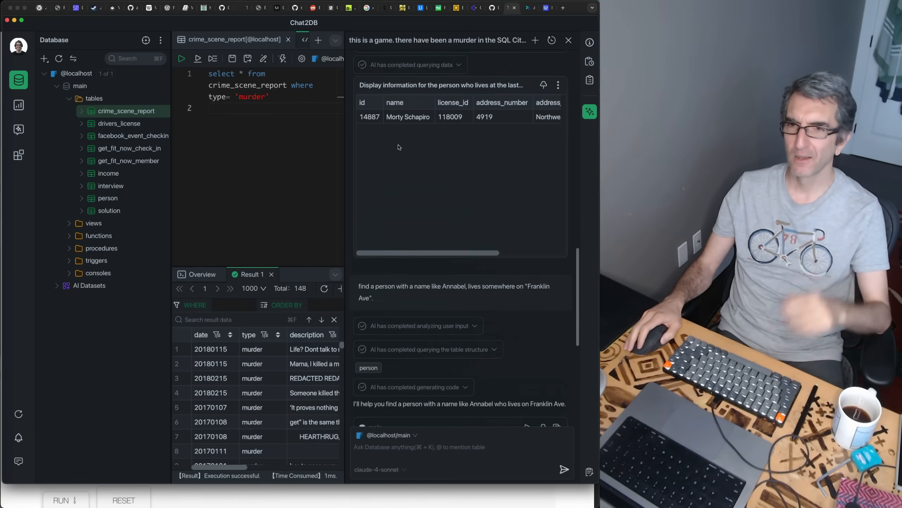
pyautogui.click(402, 118)
pyautogui.scroll(-10, 414, 283)
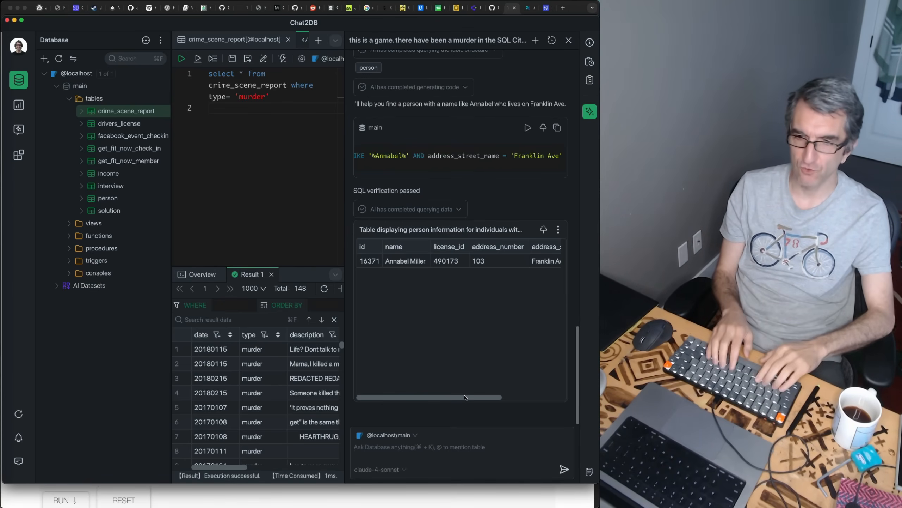
pyautogui.write('check for int')
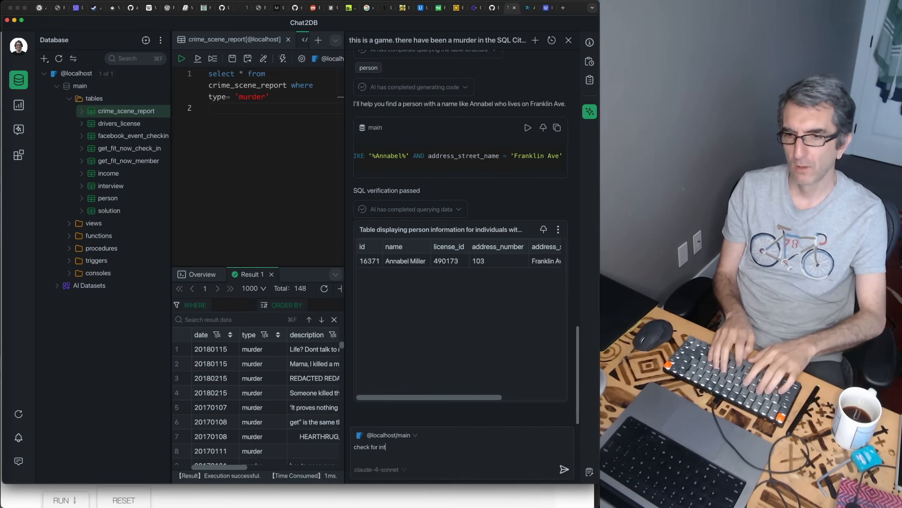
pyautogui.write('ervies with Morty Schapiro and')
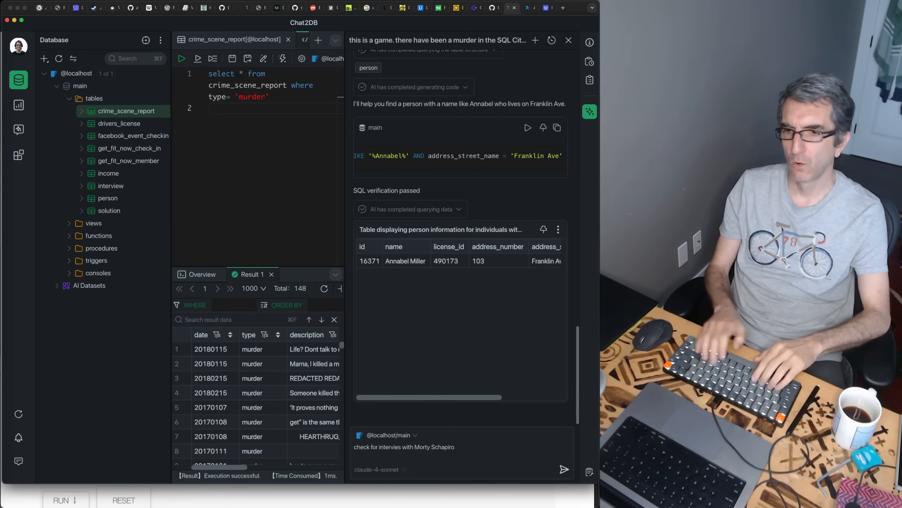
pyautogui.press('BackSpace')
pyautogui.press('BackSpace')
pyautogui.press('BackSpace')
pyautogui.write('or')
# Copy the second witness's full name from the result table into the interview prompt and submit it
pyautogui.click(402, 264)
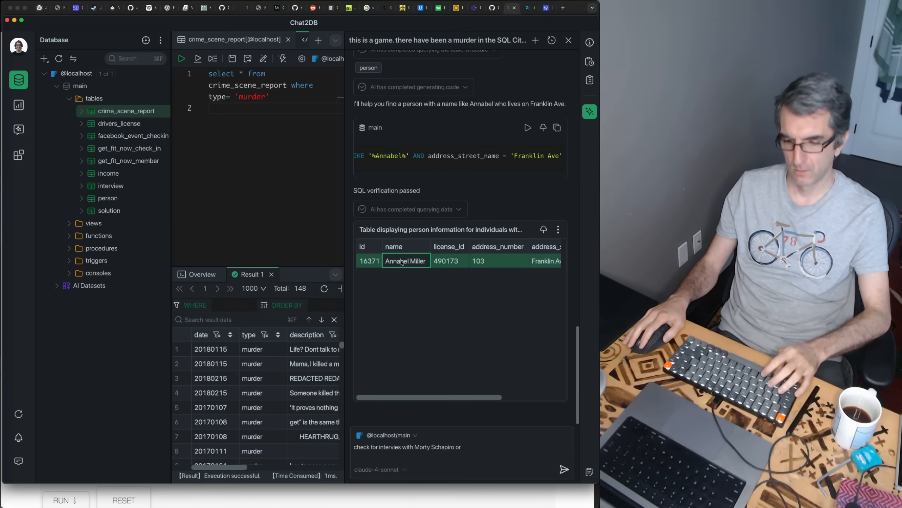
pyautogui.press('super+c')
pyautogui.click(508, 462)
pyautogui.press('super+v')
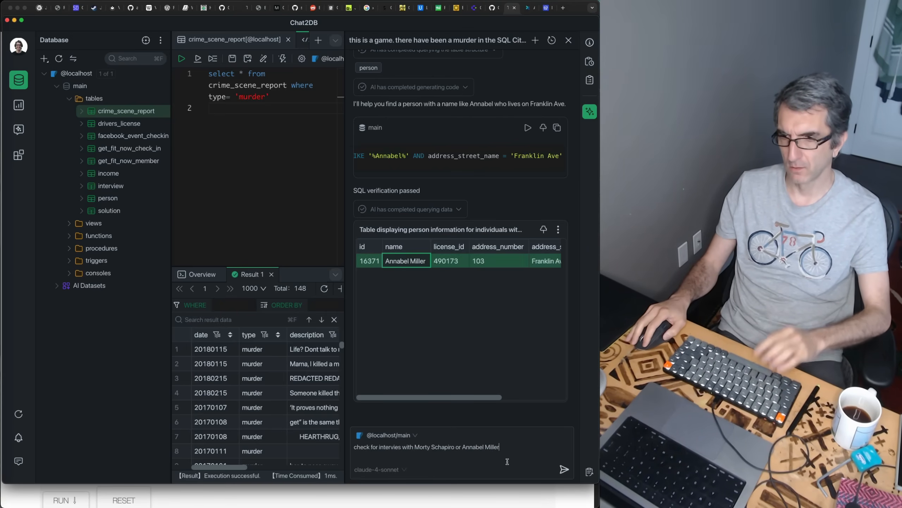
pyautogui.click(565, 470)
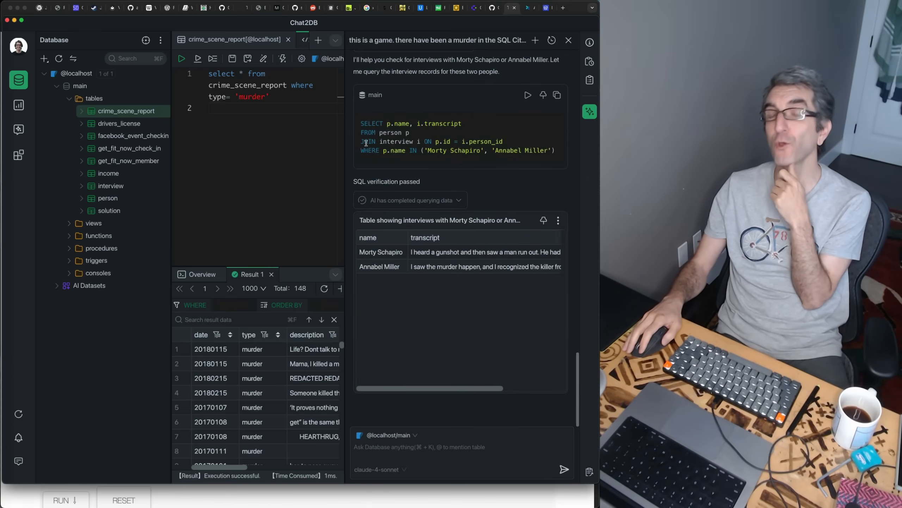
# Switch to the browser's schema diagram, mark interview's person_id and the name field of person, link the two tables, and clear the marks
pyautogui.press('super+Tab')
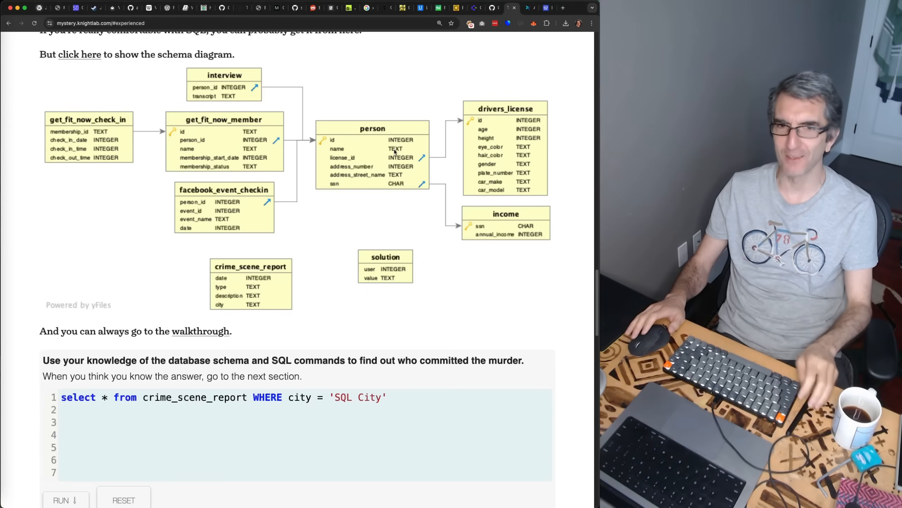
pyautogui.press('super+Tab')
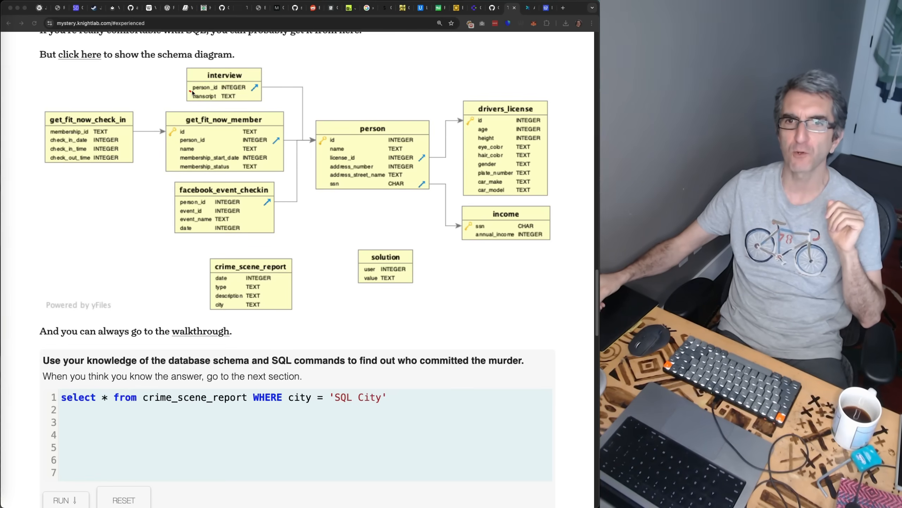
pyautogui.moveTo(252, 91); pyautogui.dragTo(255, 91)
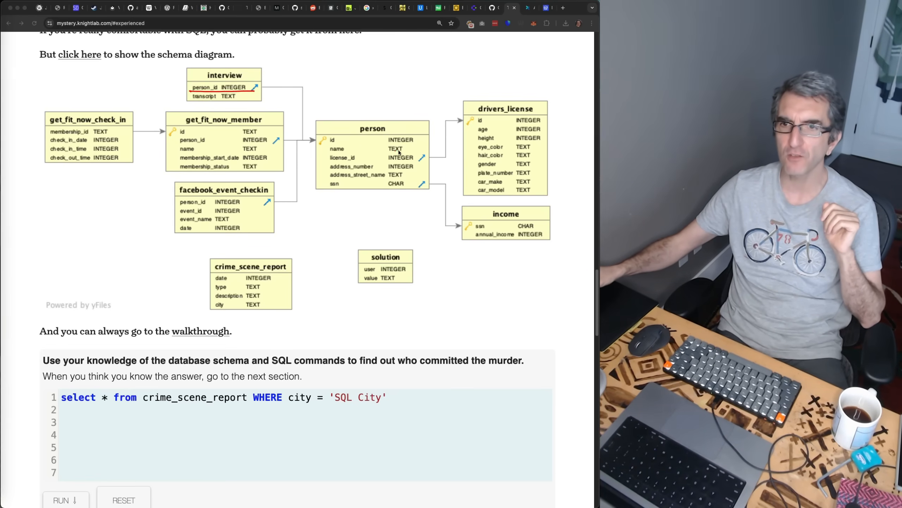
pyautogui.moveTo(386, 155)
pyautogui.mouseDown()
pyautogui.moveTo(414, 151)
pyautogui.moveTo(397, 157)
pyautogui.mouseUp()
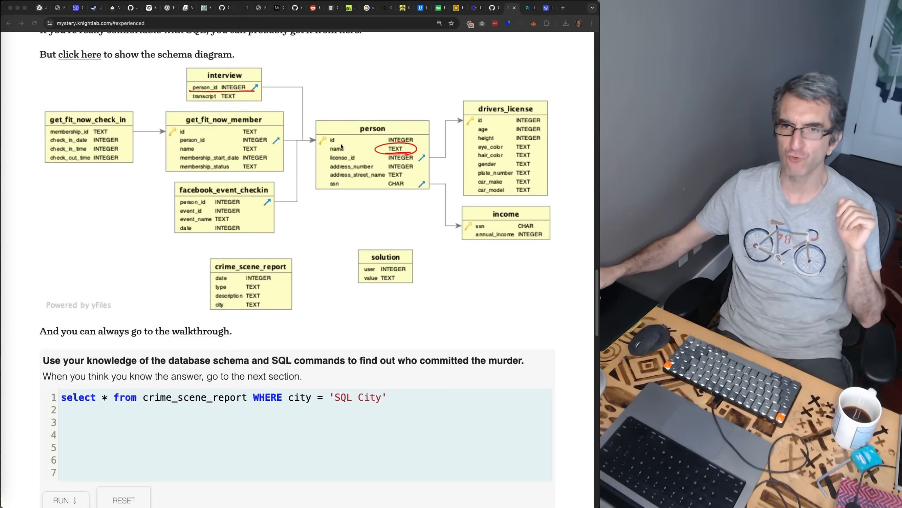
pyautogui.moveTo(338, 147)
pyautogui.mouseDown()
pyautogui.moveTo(317, 86)
pyautogui.moveTo(263, 89)
pyautogui.mouseUp()
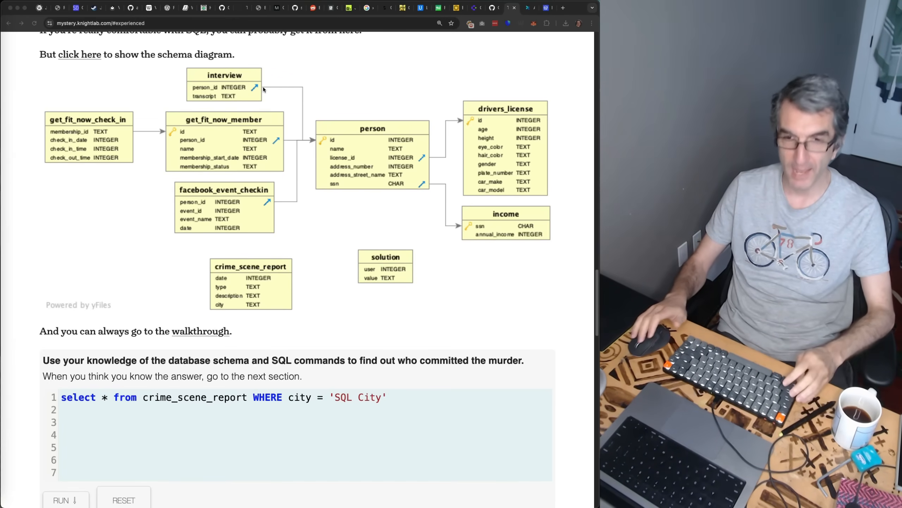
pyautogui.press('Escape')
# Switch back to Chat2DB and copy the first witness's interview transcript into the AI chat prompt
pyautogui.press('super+Tab')
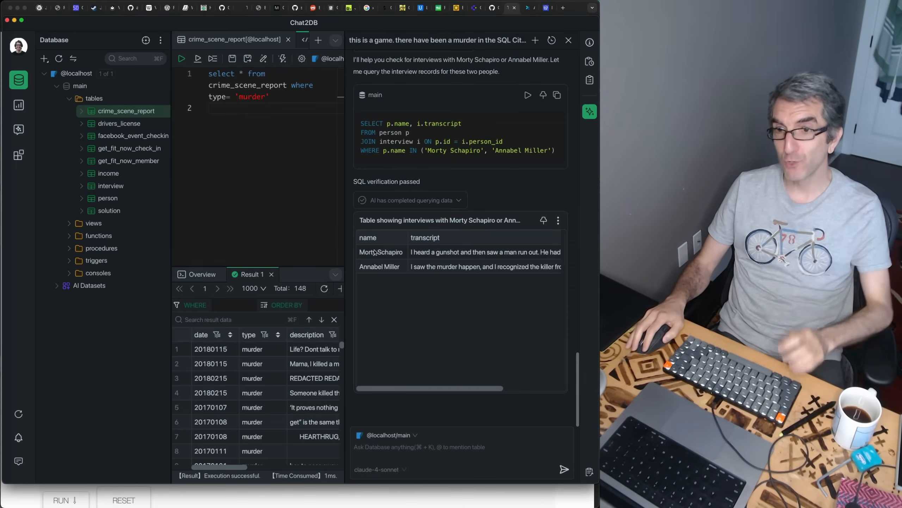
pyautogui.click(436, 255)
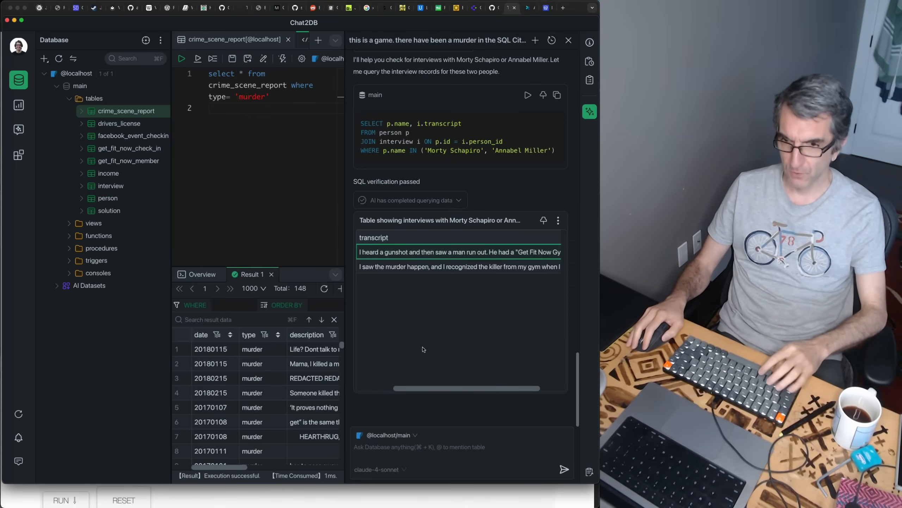
pyautogui.click(406, 430)
pyautogui.write('I heard a gunshot and then saw a man run out. He had a "Get Fit Now Gym" bag. The membership number on the bag started with "48Z". Only gold members have those bags. The man got into a car with a plate that included "H42W".')
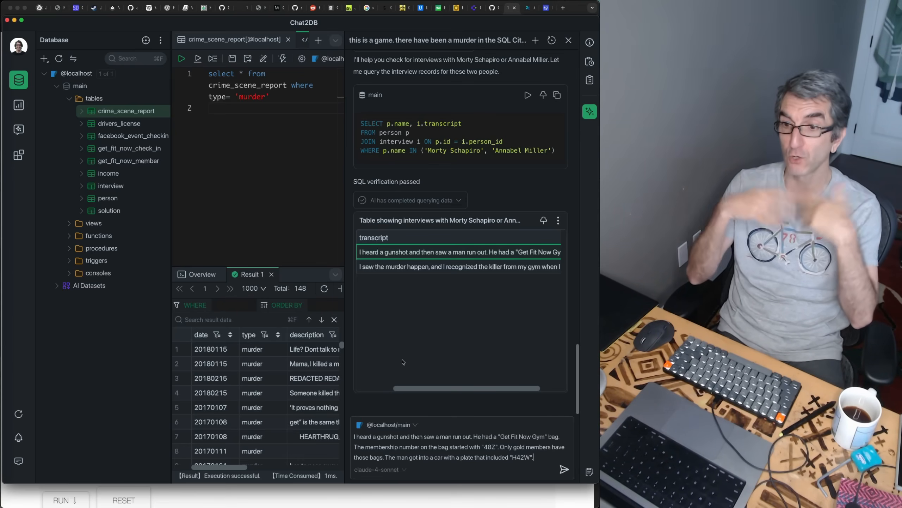
# Check the browser's schema diagram, return to Chat2DB, and replace the pasted transcript's opening up to "He had" with "find a person with"
pyautogui.press('super+Tab')
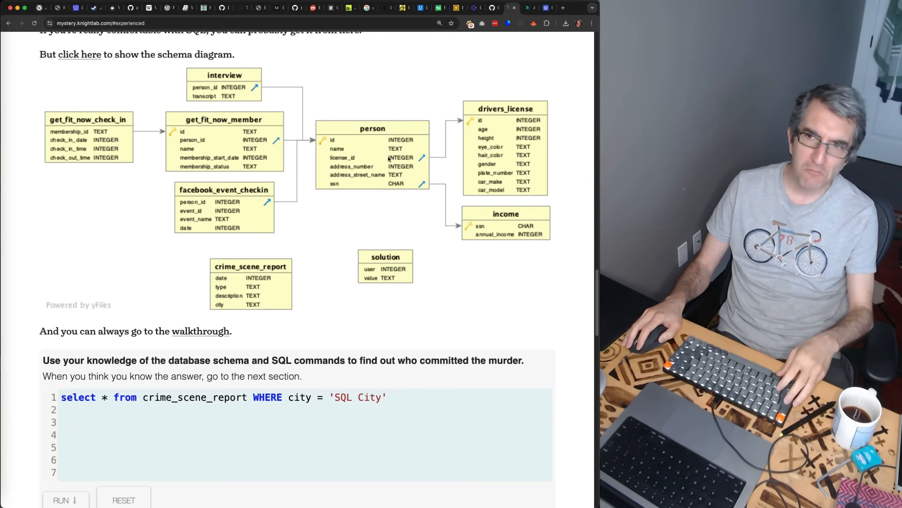
pyautogui.press('super+Tab')
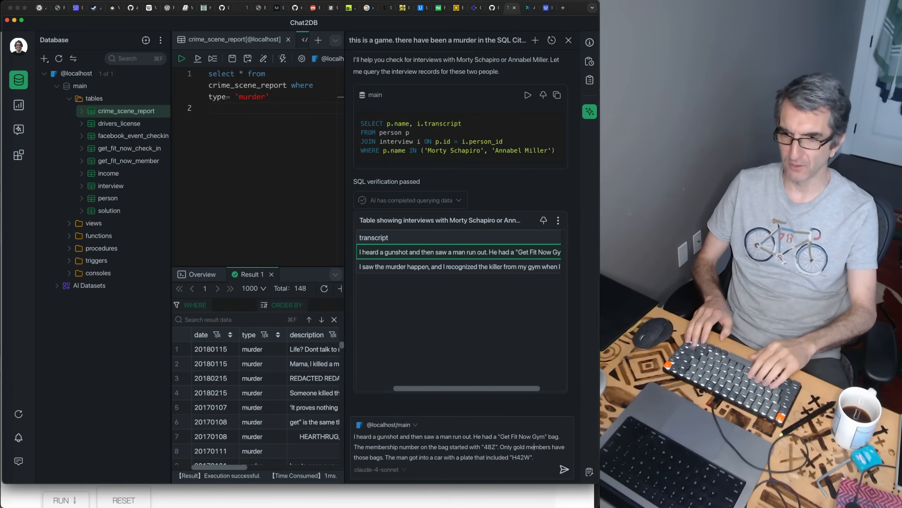
pyautogui.press('Up')
pyautogui.press('Up')
pyautogui.hotkey('shift', 'Right')
pyautogui.hotkey('shift', 'Right')
pyautogui.hotkey('shift', 'Right')
pyautogui.hotkey('shift', 'Right')
pyautogui.hotkey('shift', 'Right')
pyautogui.hotkey('shift', 'Right')
pyautogui.hotkey('shift', 'Right')
pyautogui.hotkey('shift', 'Right')
pyautogui.hotkey('shift', 'Right')
pyautogui.hotkey('shift', 'Right')
pyautogui.hotkey('shift', 'Right')
pyautogui.hotkey('shift', 'Right')
pyautogui.hotkey('shift', 'Right')
pyautogui.hotkey('shift', 'Right')
pyautogui.hotkey('shift', 'Right')
pyautogui.hotkey('shift', 'Right')
pyautogui.hotkey('shift', 'Right')
pyautogui.hotkey('shift', 'Right')
pyautogui.hotkey('shift', 'Right')
pyautogui.hotkey('shift', 'Right')
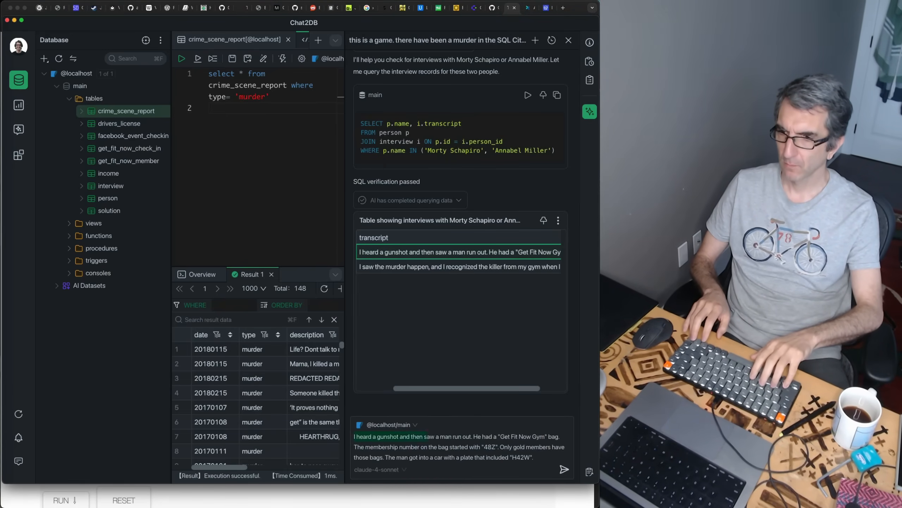
pyautogui.write('find a perso')
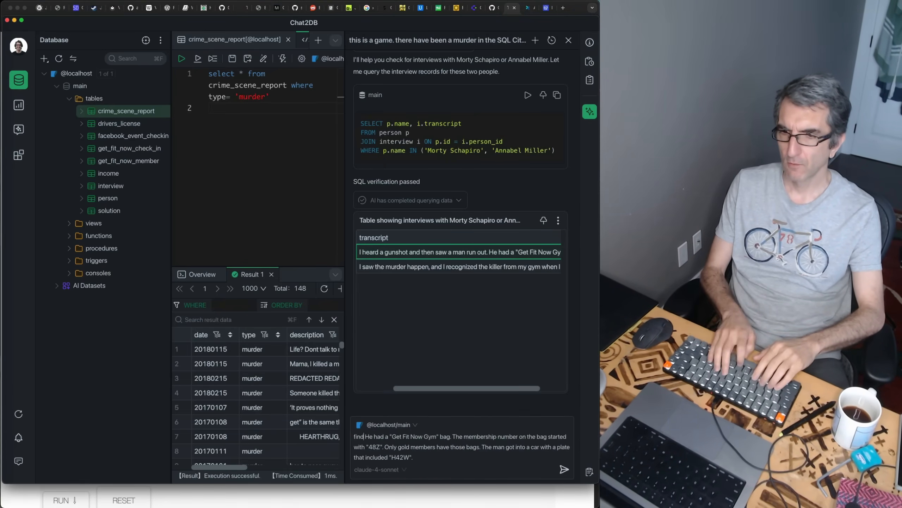
pyautogui.write('n ')
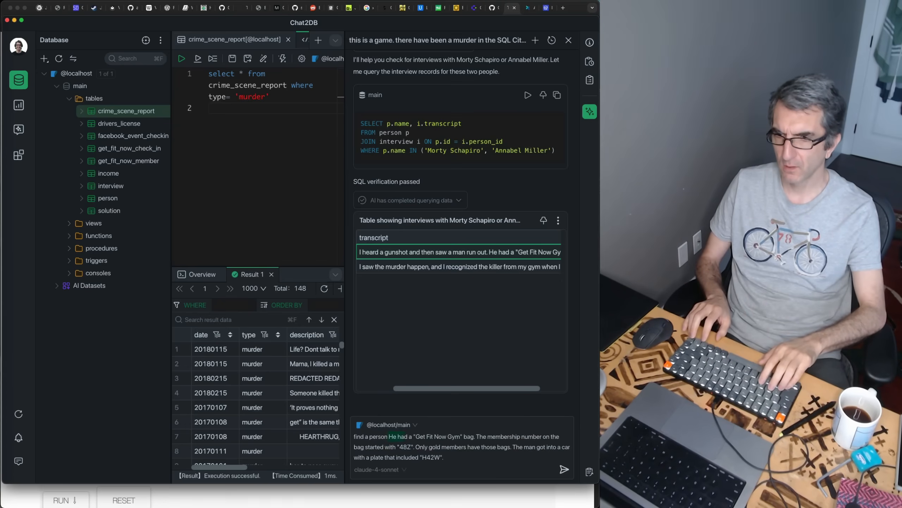
pyautogui.write('with')
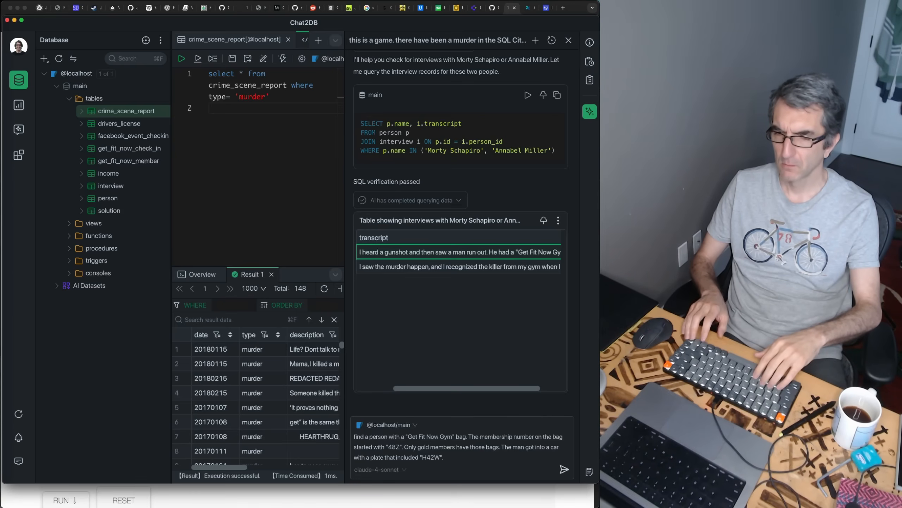
# Submit the gym bag prompt and examine the generated query joining person, get_fit_now_member and drivers_license, along with its result
pyautogui.press('Return')
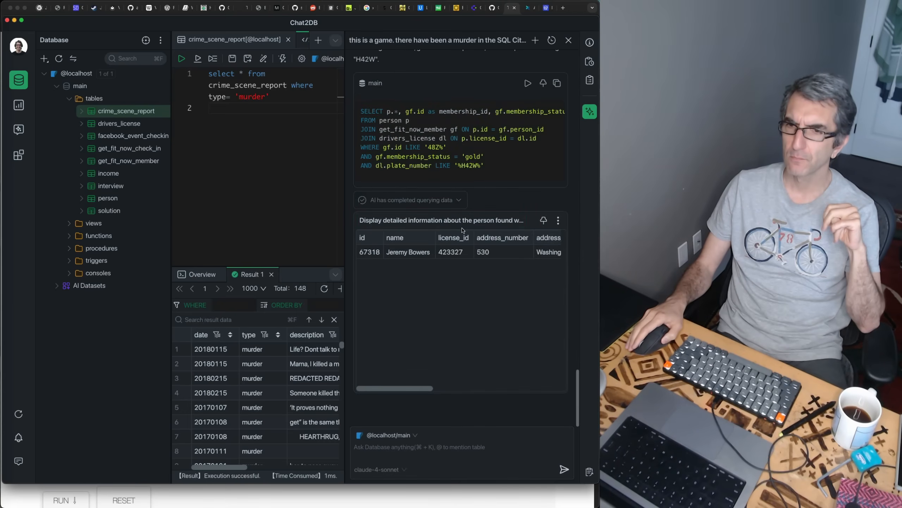
pyautogui.scroll(5, 444, 206)
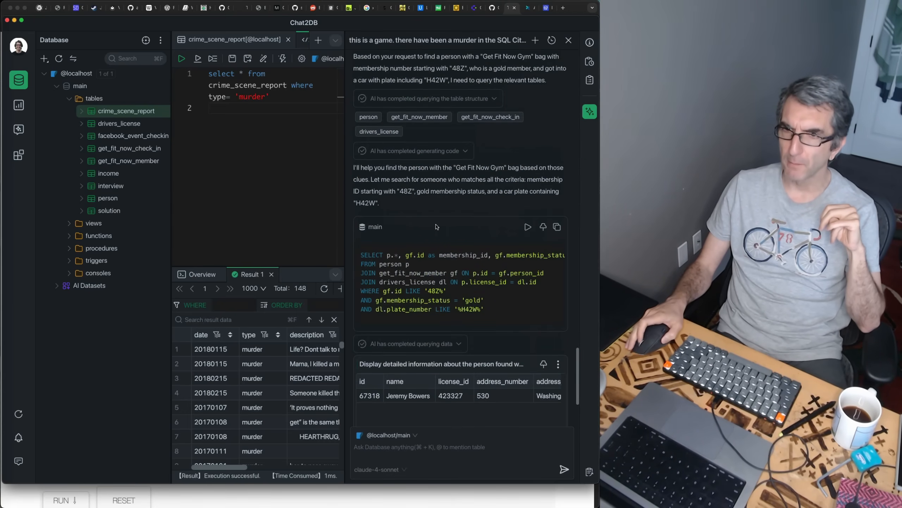
pyautogui.scroll(-3, 426, 213)
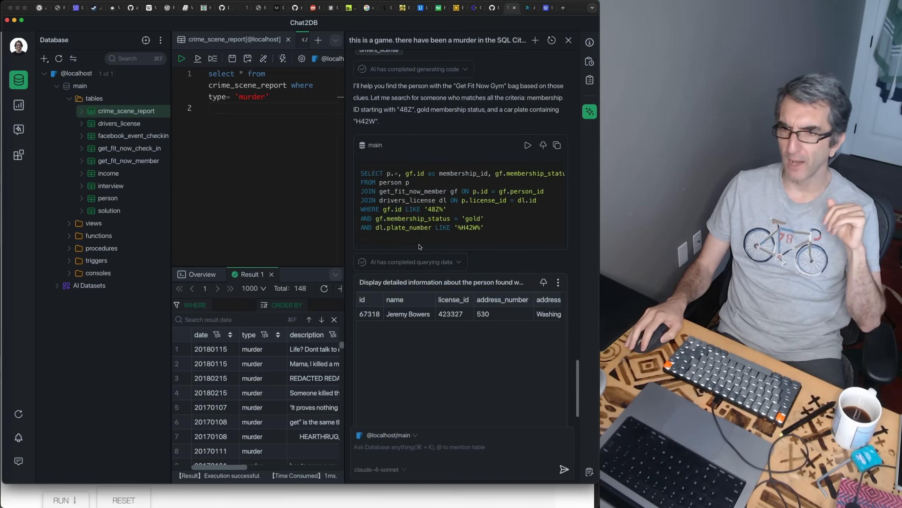
pyautogui.moveTo(418, 242)
pyautogui.mouseDown()
pyautogui.moveTo(529, 241)
pyautogui.moveTo(401, 242)
pyautogui.mouseUp()
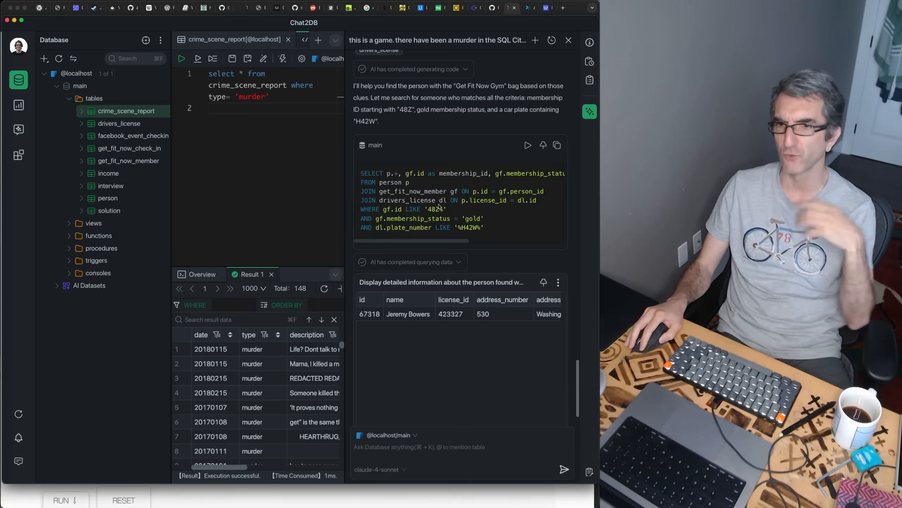
# Review the generated gym bag query's filters and select the suspect's name in its result
pyautogui.scroll(-1, 464, 214)
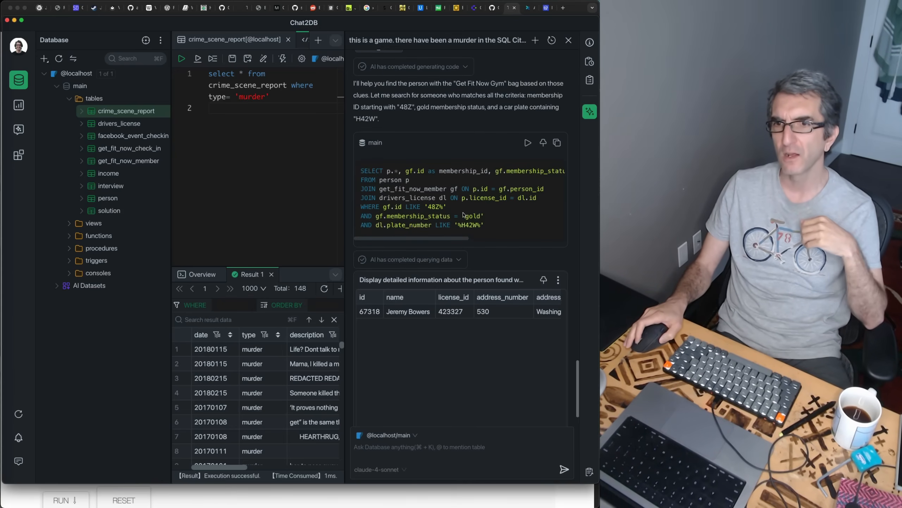
pyautogui.scroll(-1, 441, 215)
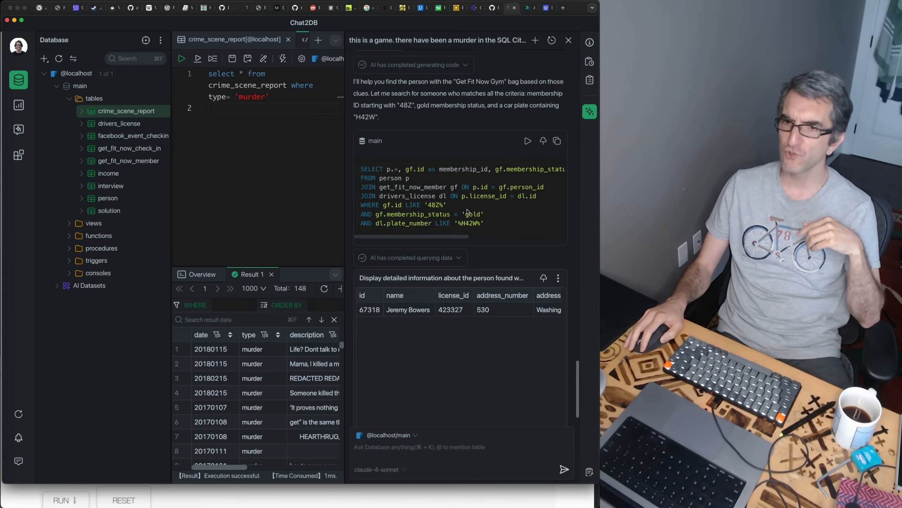
pyautogui.click(394, 312)
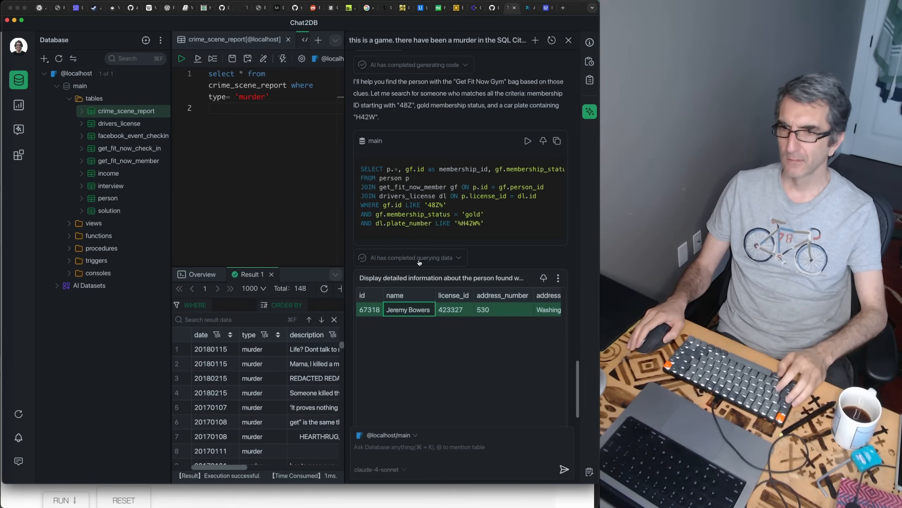
# Copy the second witness's interview transcript from the earlier result into the AI chat prompt
pyautogui.scroll(6, 409, 285)
pyautogui.scroll(6, 419, 264)
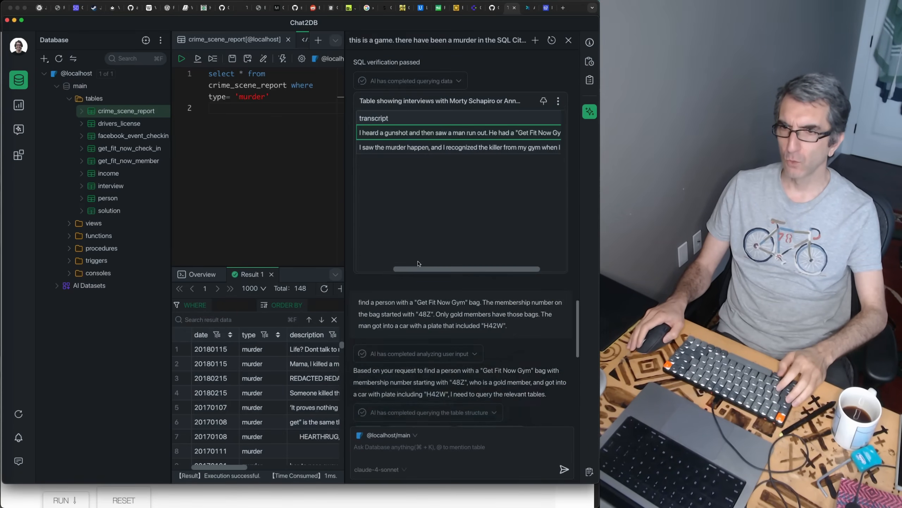
pyautogui.click(402, 221)
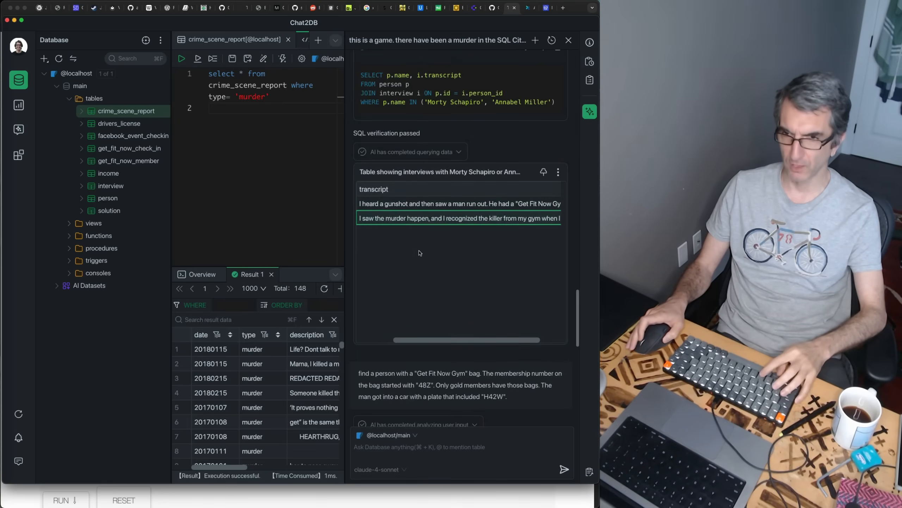
pyautogui.scroll(-10, 420, 253)
pyautogui.click(414, 445)
pyautogui.write('I saw the murder happen, and I recognized the killer from my gym when I was working out last week on January the 9th.')
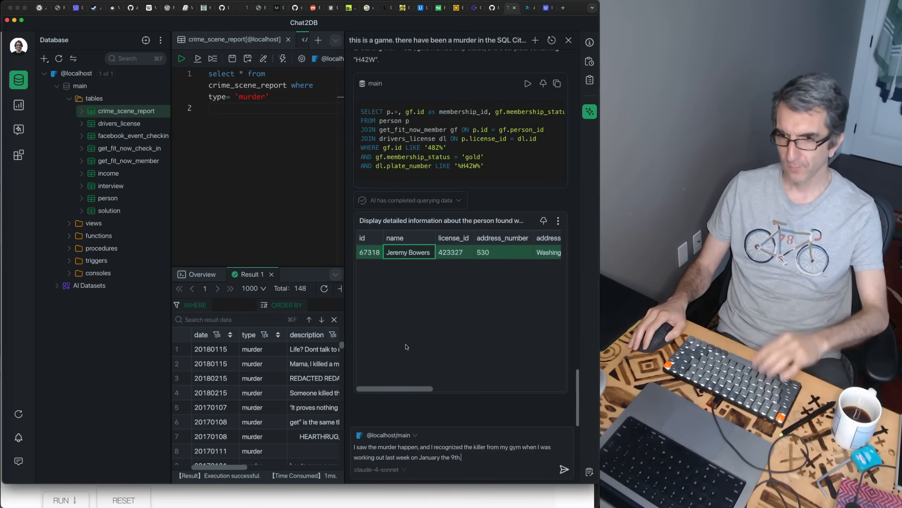
# Rewrite the pasted transcript as "which gold members went to gym on January the 9th?" and submit it to the AI chat
pyautogui.press('super+Up')
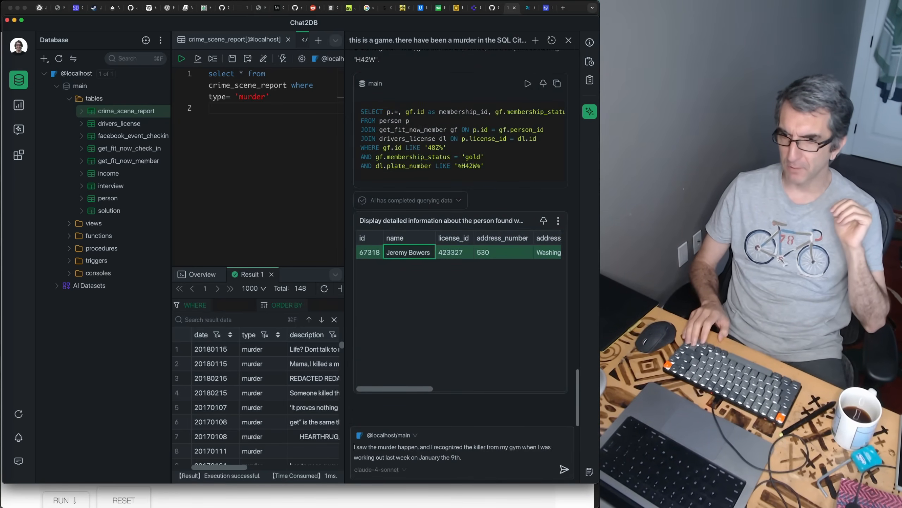
pyautogui.click(378, 446)
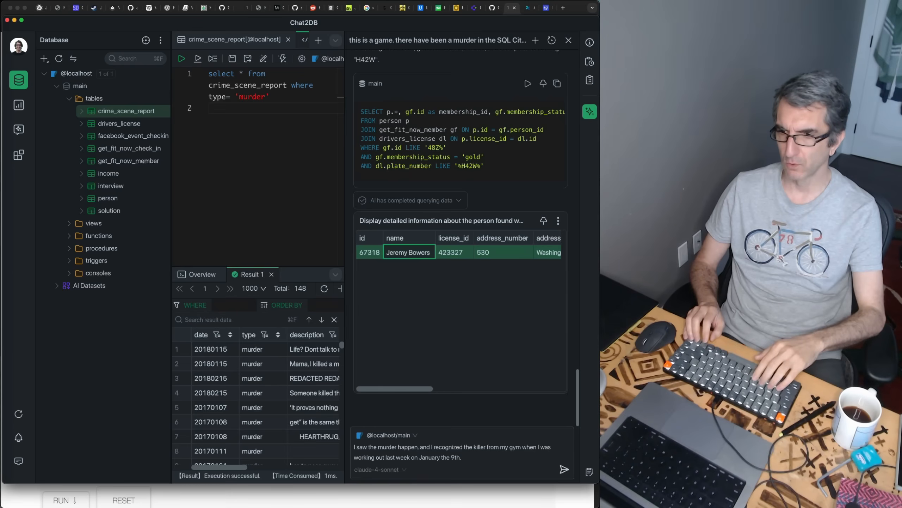
pyautogui.hotkey('shift', 'Up')
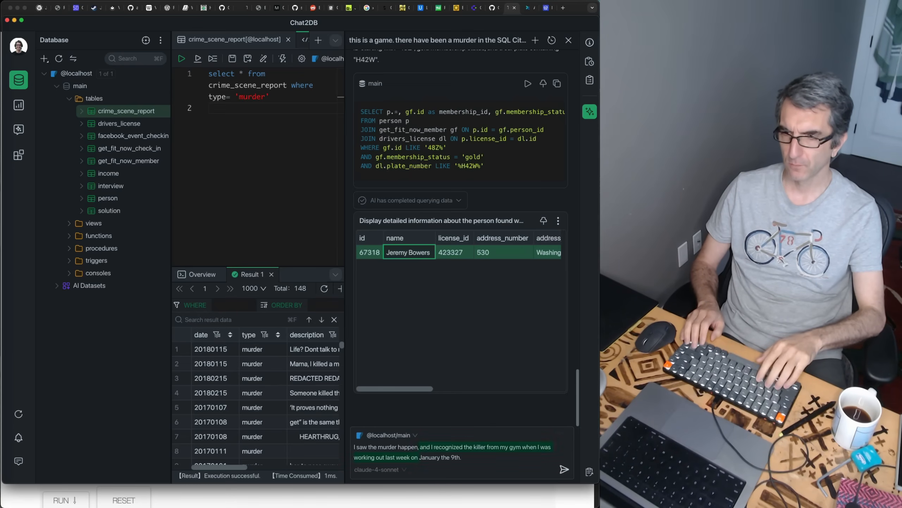
pyautogui.hotkey('shift', 'Up')
pyautogui.write('which go')
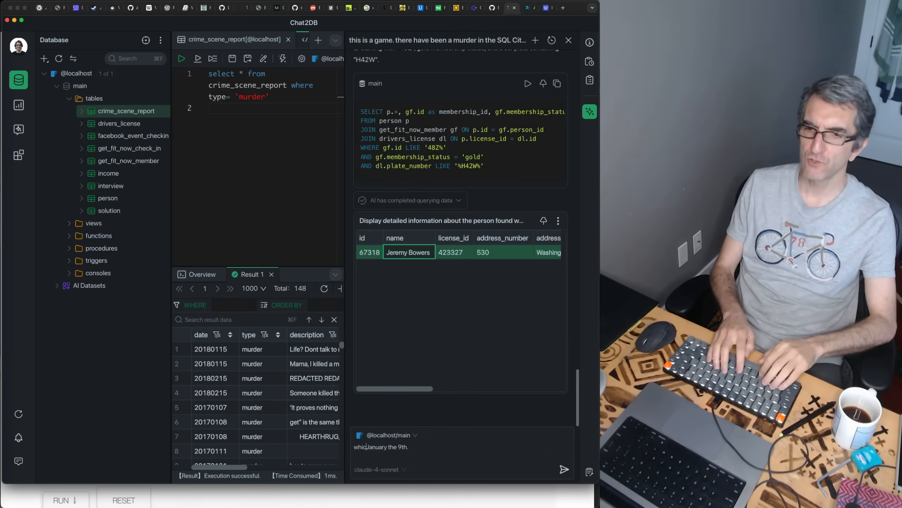
pyautogui.write('ld mb')
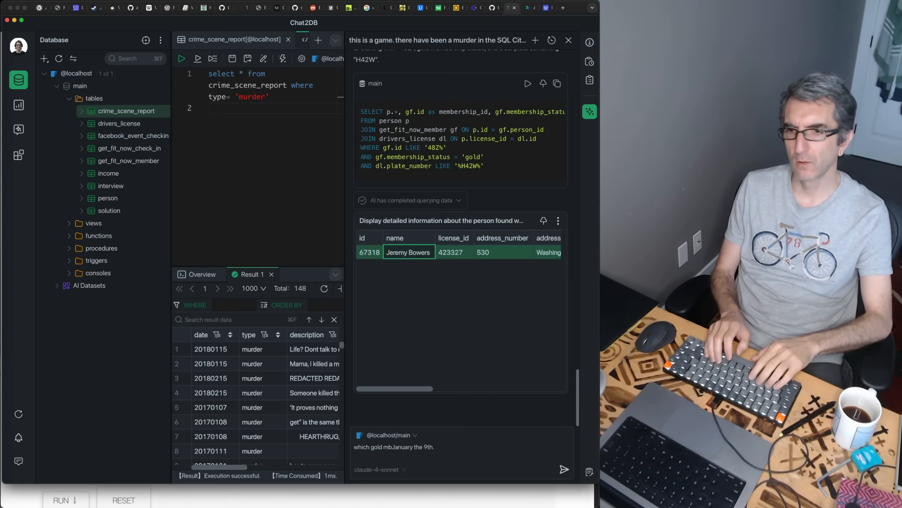
pyautogui.write('mbers went to gym')
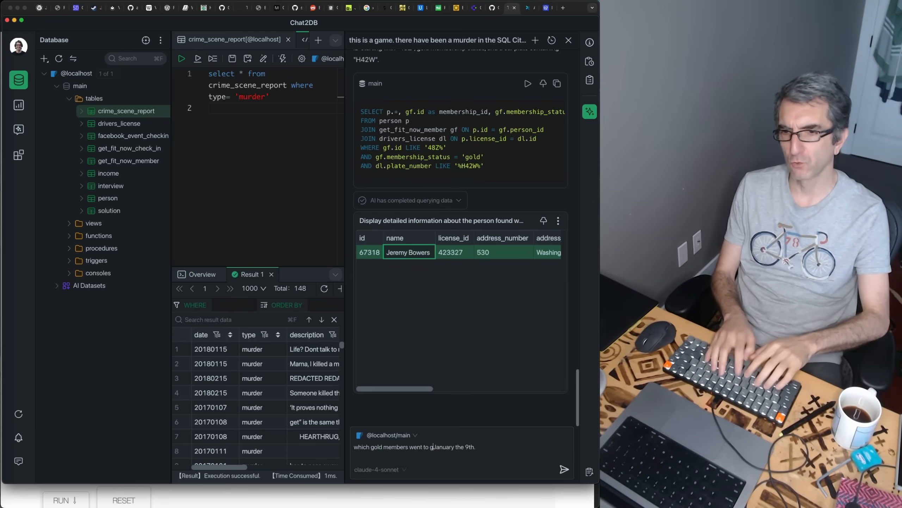
pyautogui.write(' on')
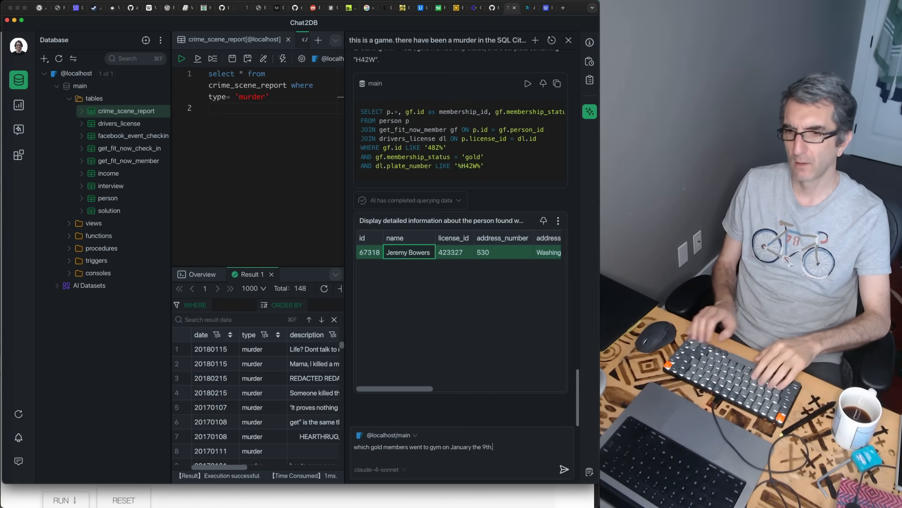
pyautogui.press('End')
pyautogui.press('BackSpace')
pyautogui.write('?')
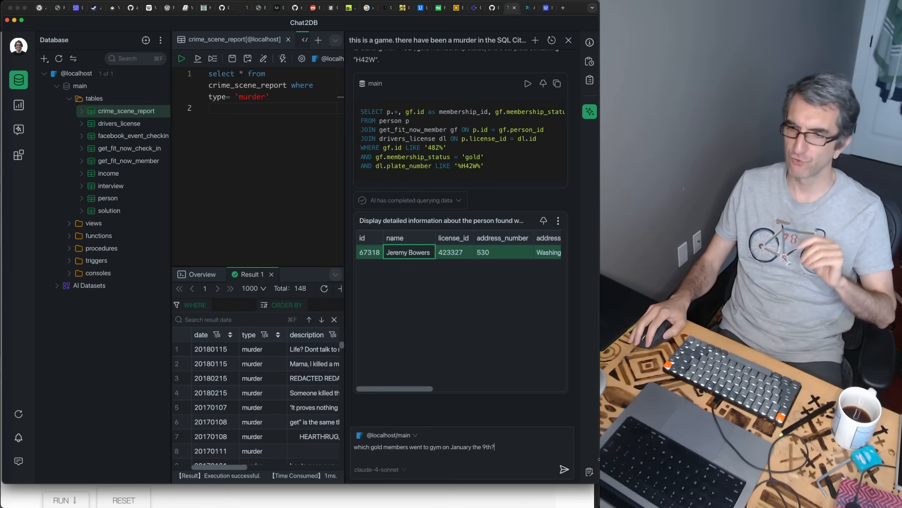
pyautogui.click(563, 469)
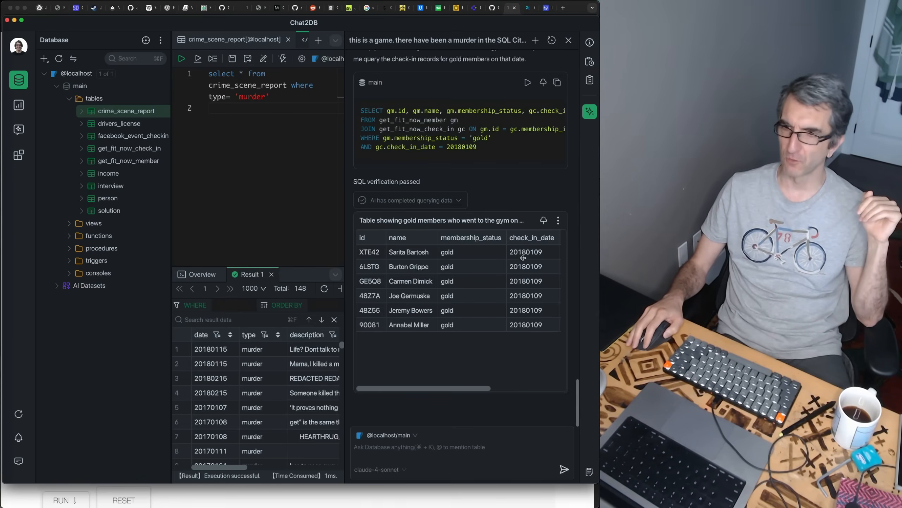
# Copy the suspect's name from the gym check-in result, switch to the browser's Check your solution query, replace the placeholder with it, and run it
pyautogui.click(425, 314)
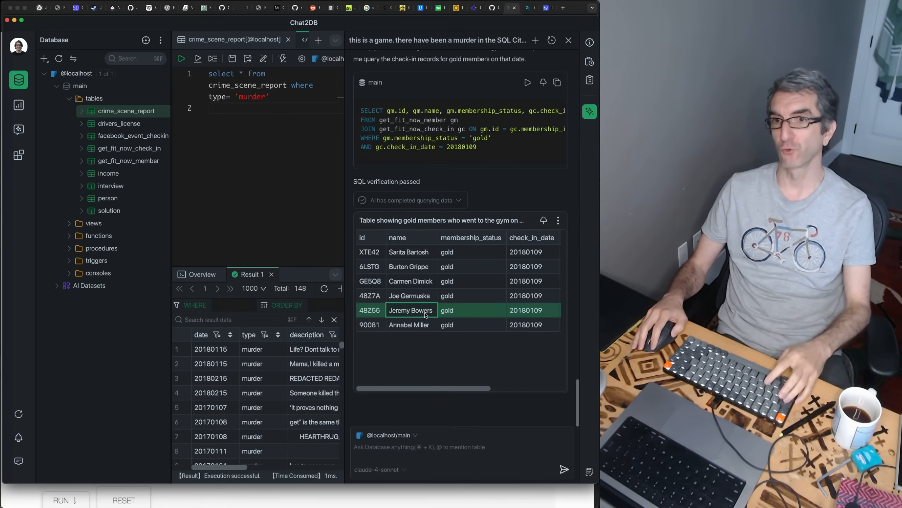
pyautogui.press('super+Tab')
pyautogui.scroll(-10, 406, 312)
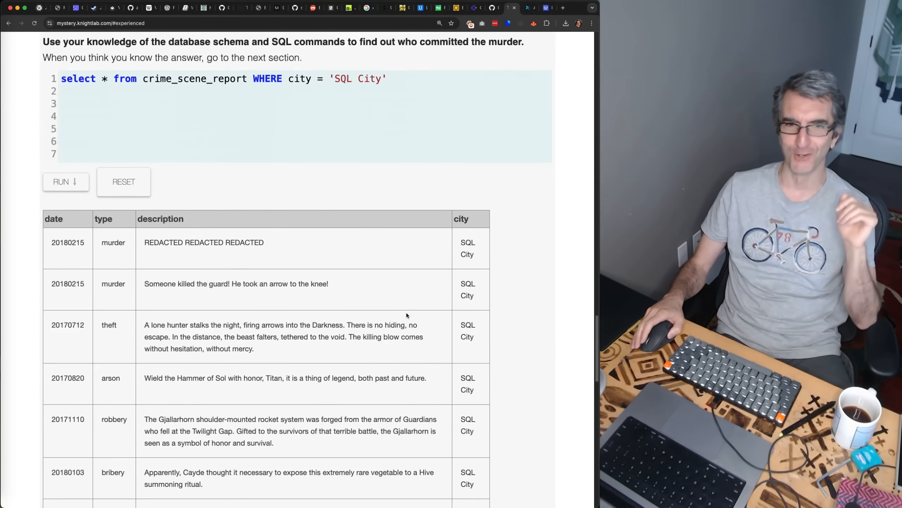
pyautogui.scroll(-15, 406, 312)
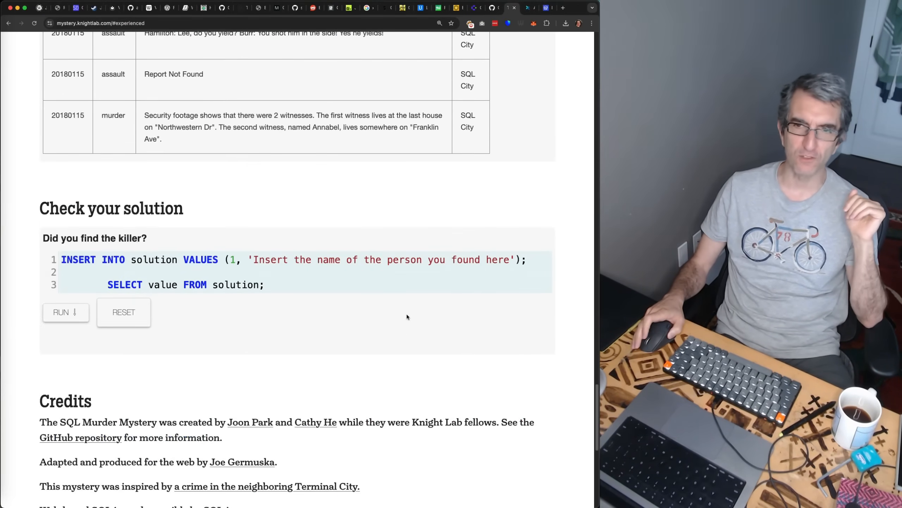
pyautogui.scroll(-1, 406, 316)
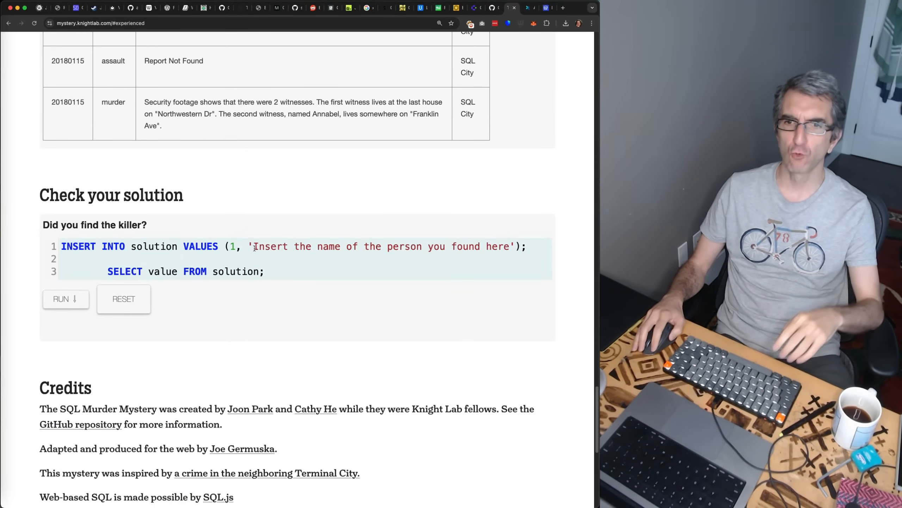
pyautogui.moveTo(254, 247); pyautogui.dragTo(509, 244)
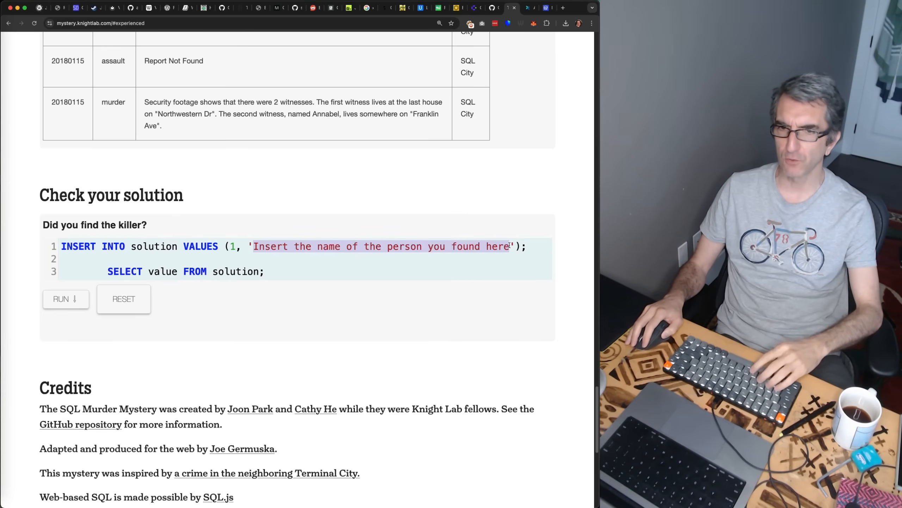
pyautogui.write('Jeremy Bowers')
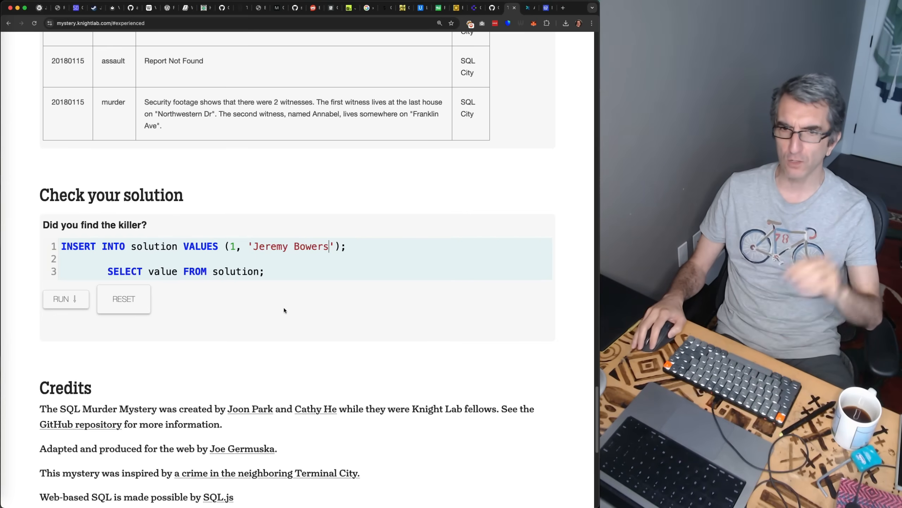
pyautogui.click(65, 306)
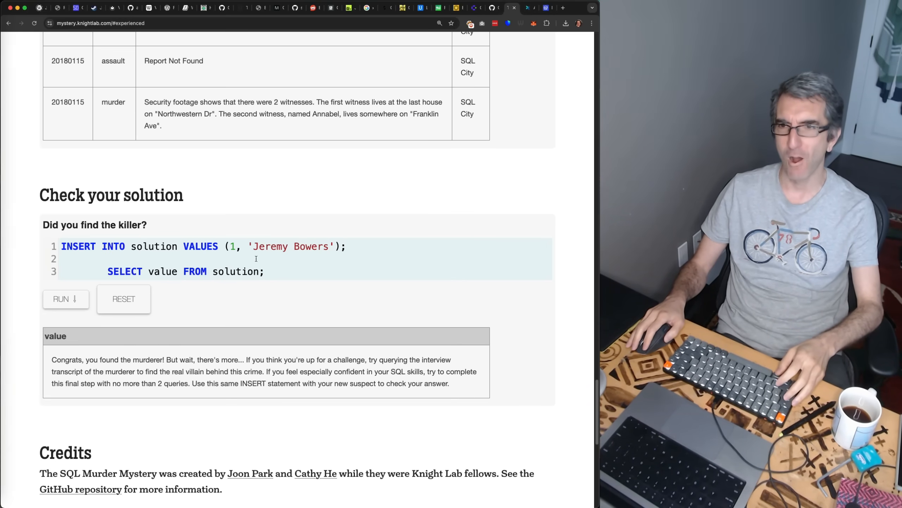
# Switch back to Chat2DB and submit an AI chat prompt reading "check interviews with" followed by the suspect's full name
pyautogui.press('super+Tab')
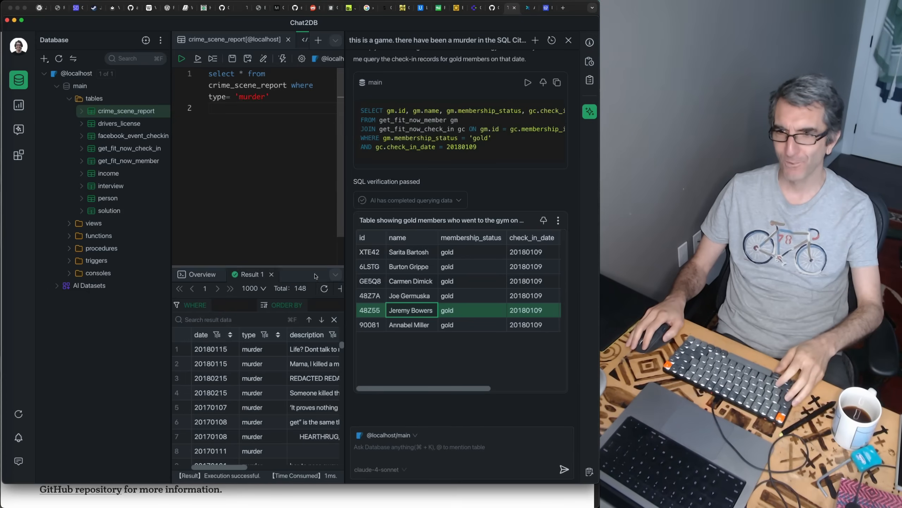
pyautogui.write('check')
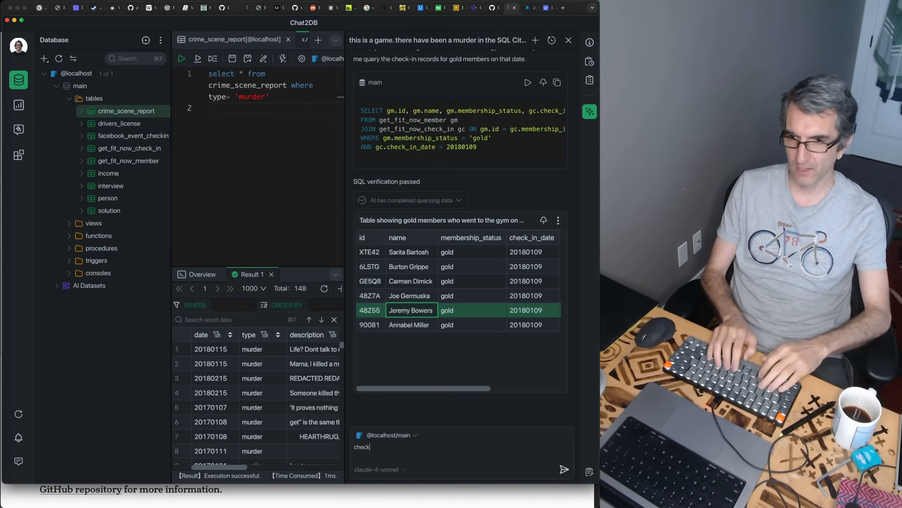
pyautogui.write(' intervb')
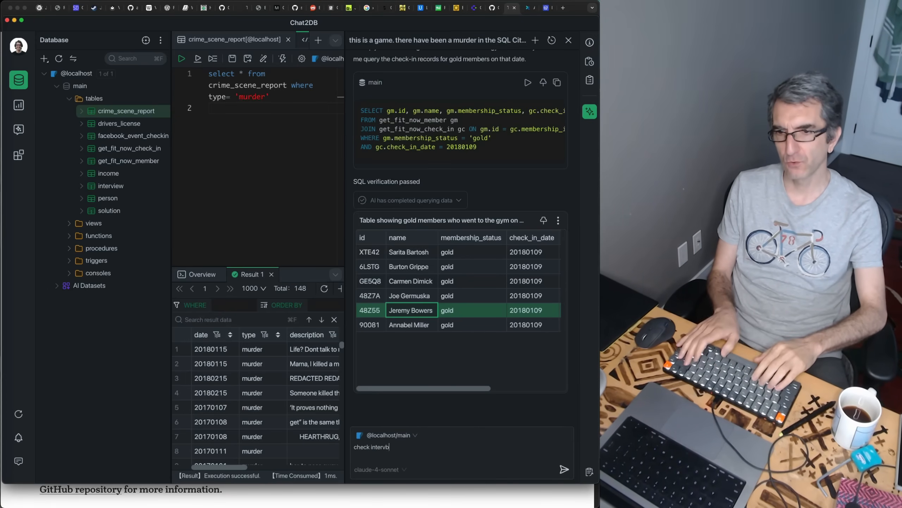
pyautogui.press('BackSpace')
pyautogui.write('es')
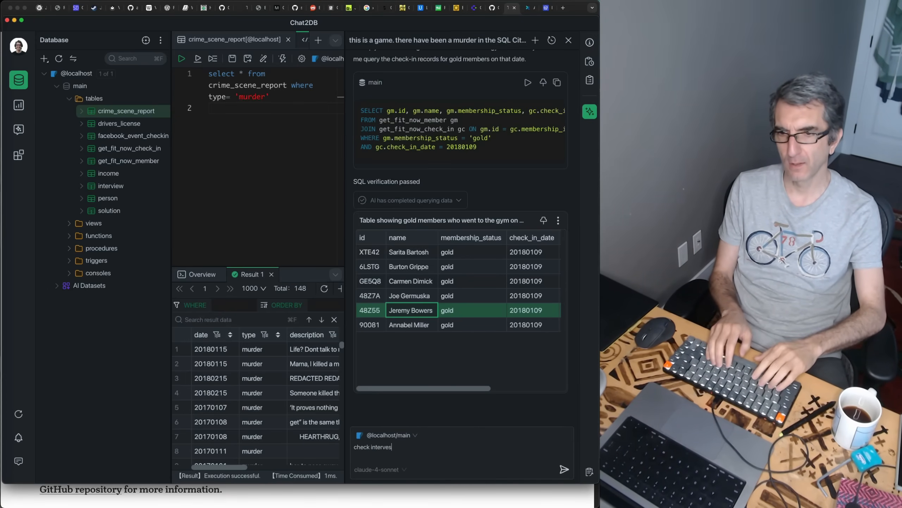
pyautogui.press('BackSpace')
pyautogui.press('BackSpace')
pyautogui.write('ies')
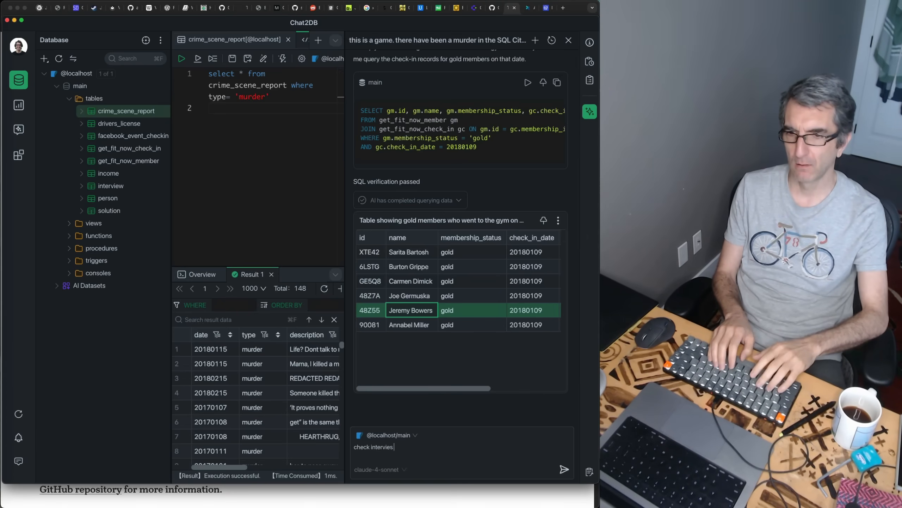
pyautogui.press('BackSpace')
pyautogui.write('ws with Jeremy Bowers')
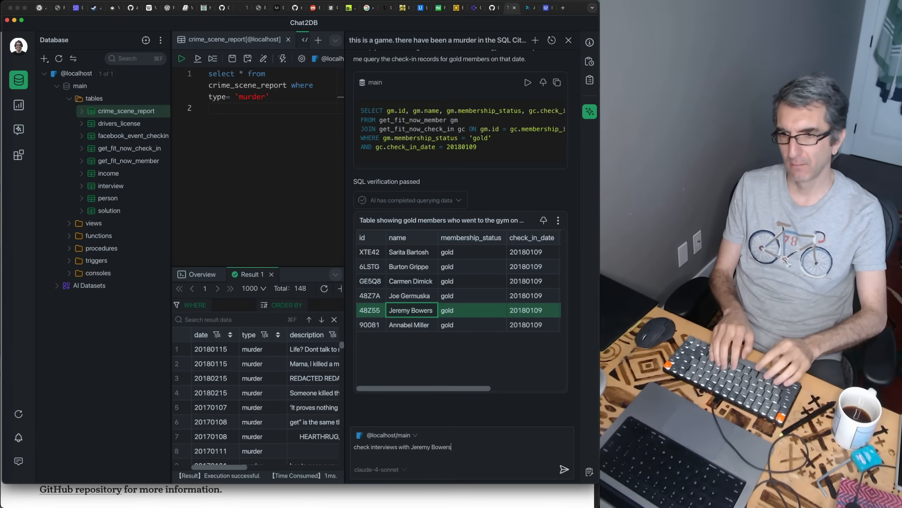
pyautogui.click(563, 469)
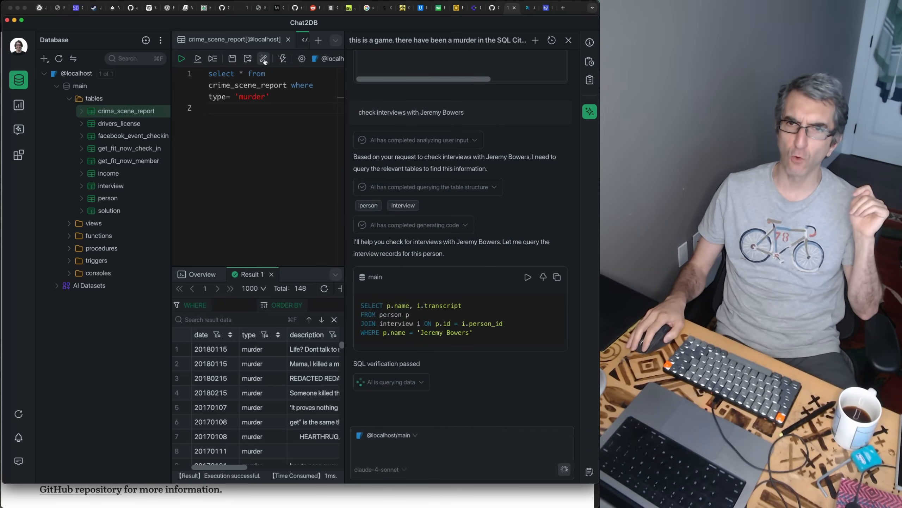
# Format the crime_scene_report query in the editor and copy the suspect's interview transcript into the AI chat prompt
pyautogui.click(264, 58)
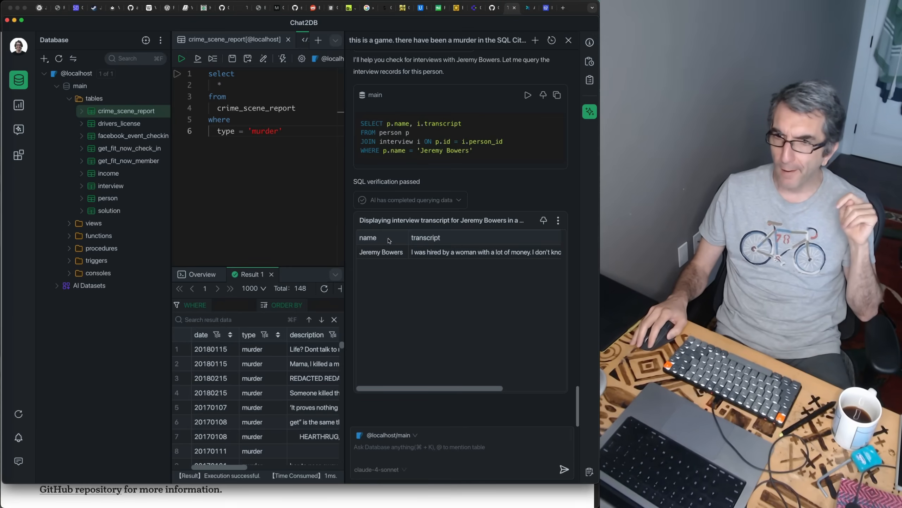
pyautogui.click(425, 252)
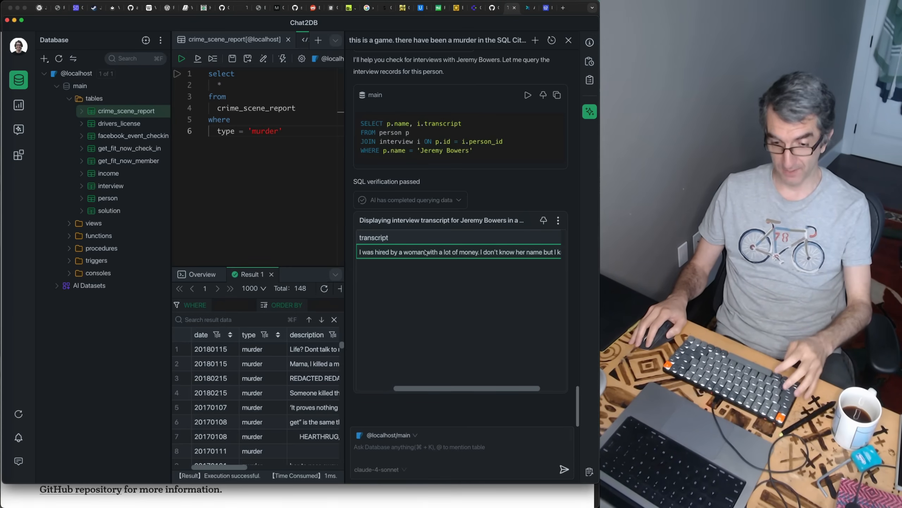
pyautogui.press('super+c')
pyautogui.press('super+v')
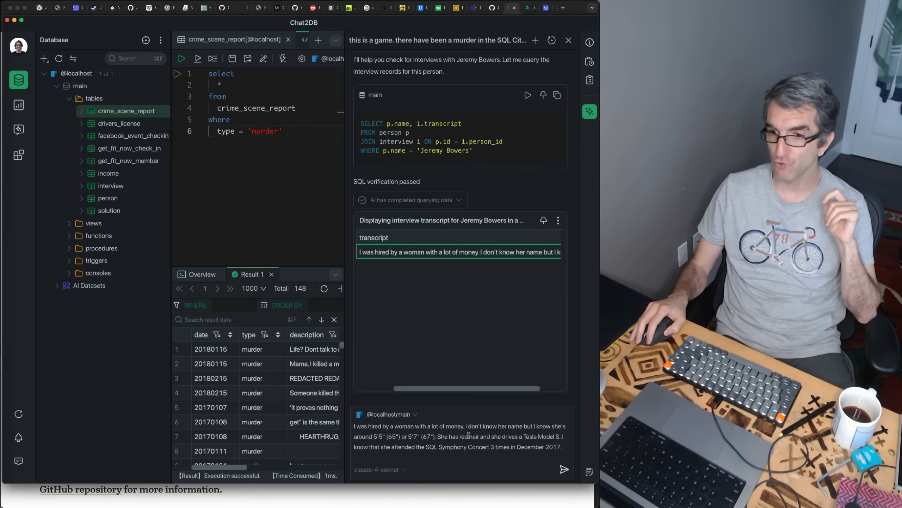
# Replace the opening words "I was hired by" in the AI chat prompt with "find this person:" and submit it
pyautogui.moveTo(371, 436); pyautogui.dragTo(435, 436)
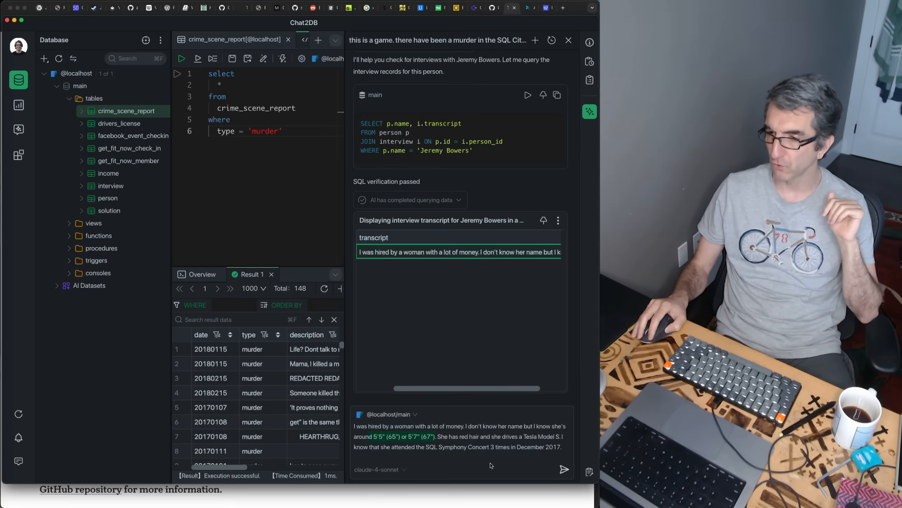
pyautogui.click(392, 425)
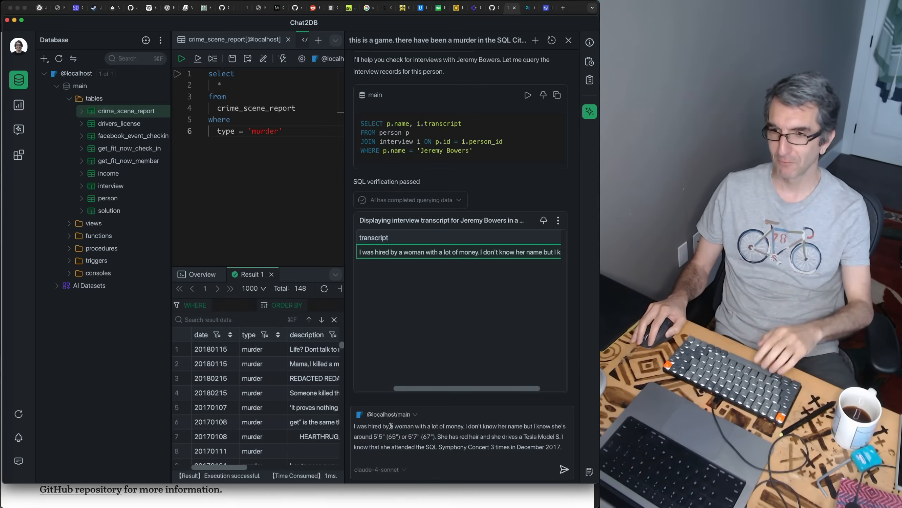
pyautogui.moveTo(392, 426); pyautogui.dragTo(351, 428)
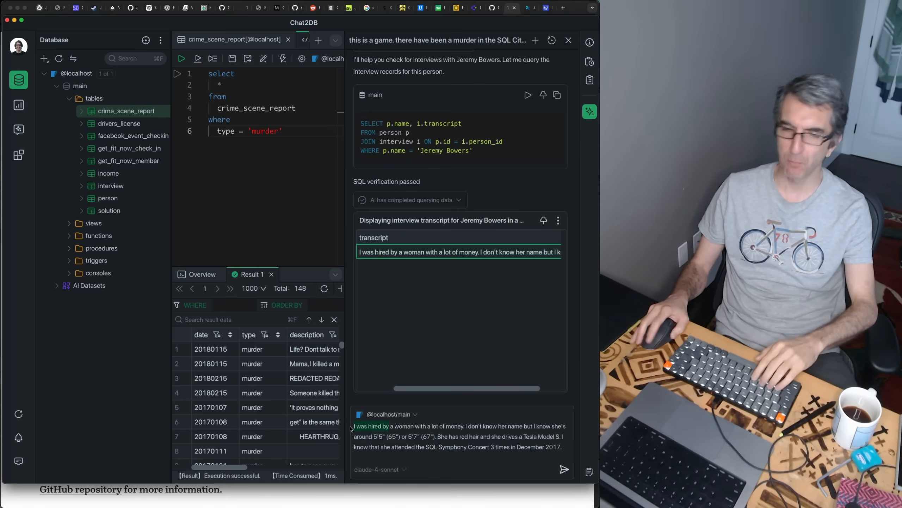
pyautogui.write('find this pe')
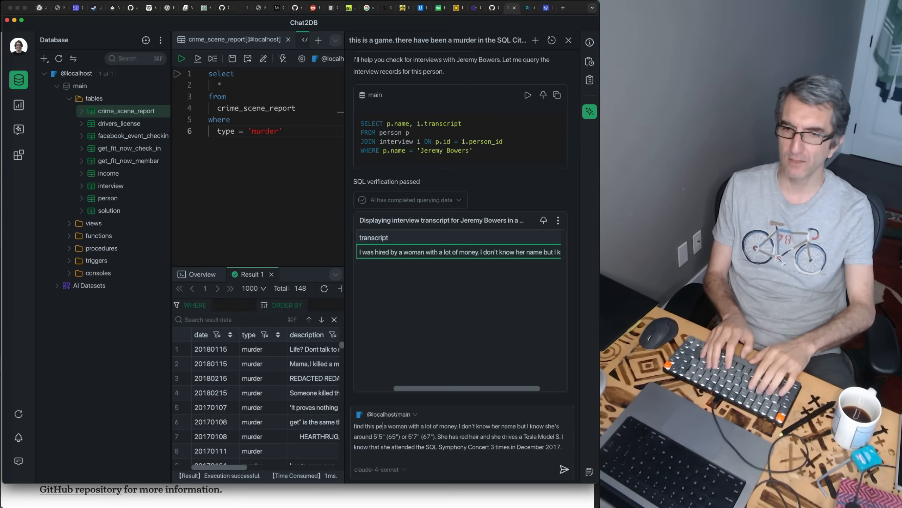
pyautogui.write('rson:')
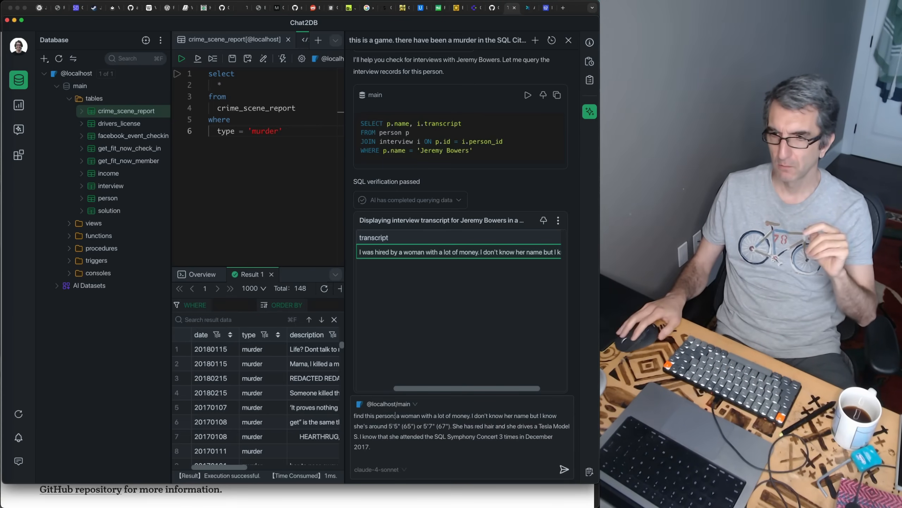
pyautogui.click(564, 468)
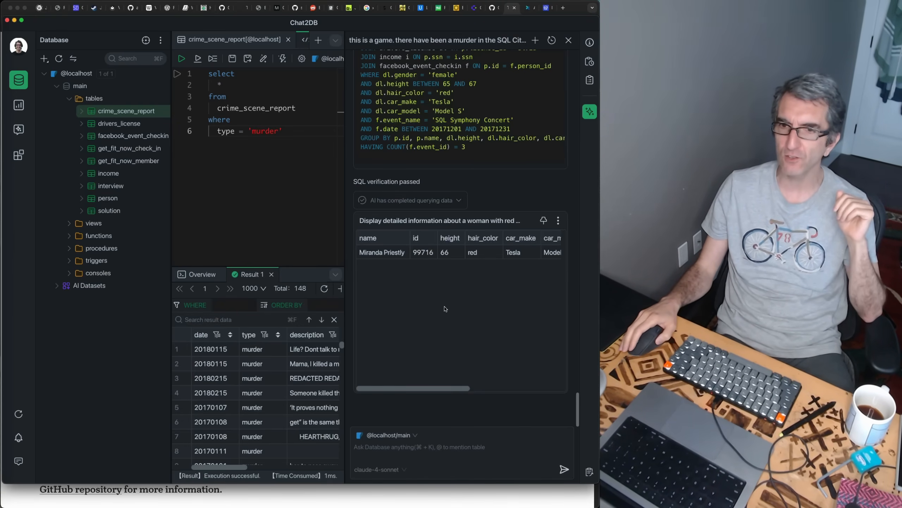
# Examine the AI-generated SQL query's selected columns, joined tables, and height and hair colour conditions
pyautogui.scroll(5, 444, 305)
pyautogui.scroll(-2, 444, 308)
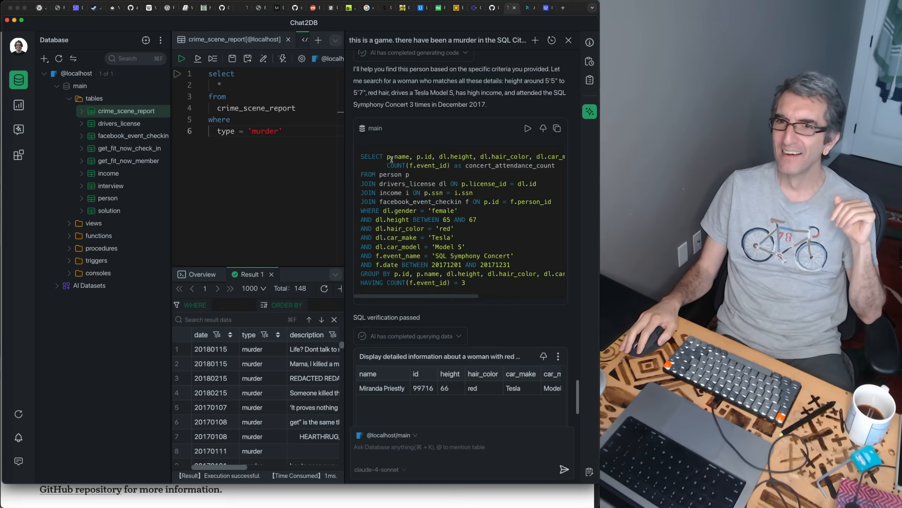
pyautogui.moveTo(388, 157); pyautogui.dragTo(416, 158)
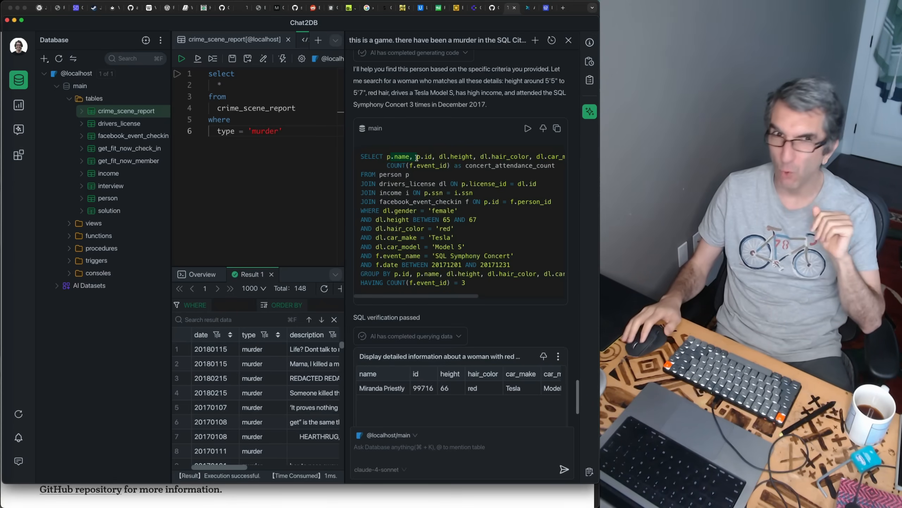
pyautogui.click(426, 162)
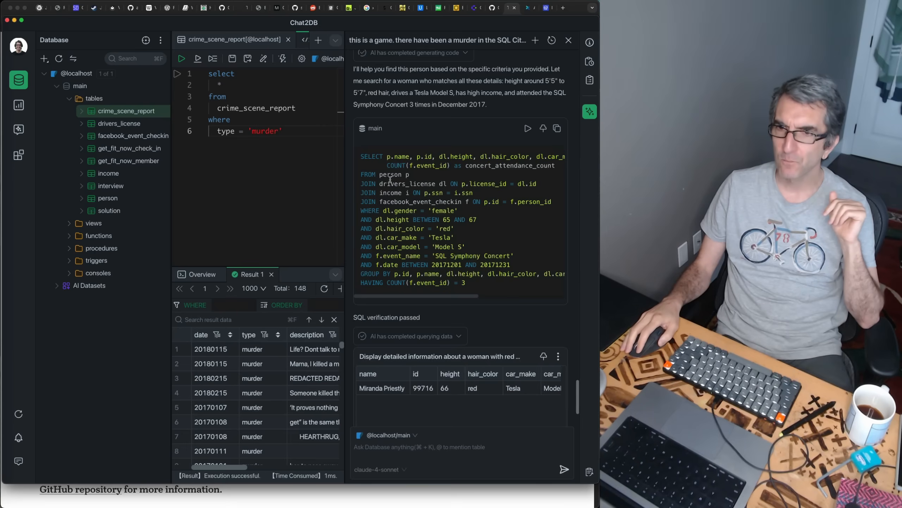
pyautogui.moveTo(391, 180)
pyautogui.mouseDown()
pyautogui.moveTo(407, 175)
pyautogui.moveTo(386, 184)
pyautogui.mouseUp()
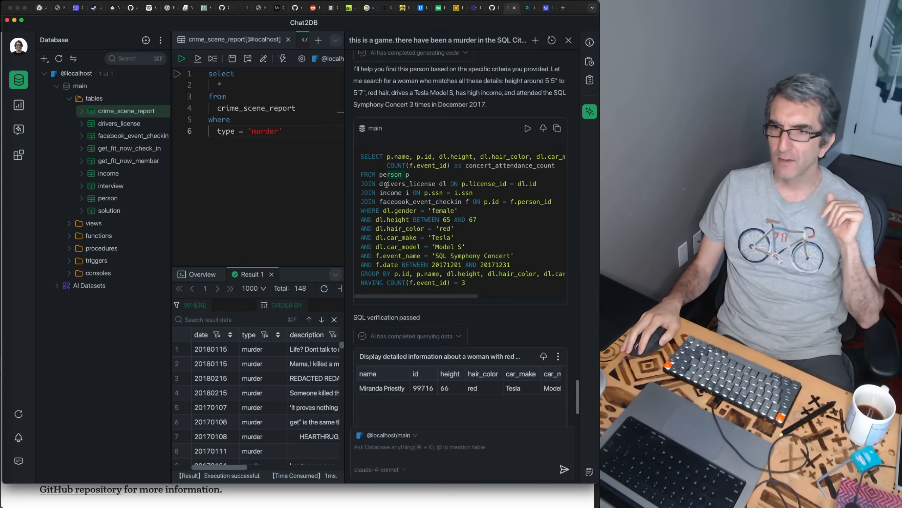
pyautogui.click(401, 167)
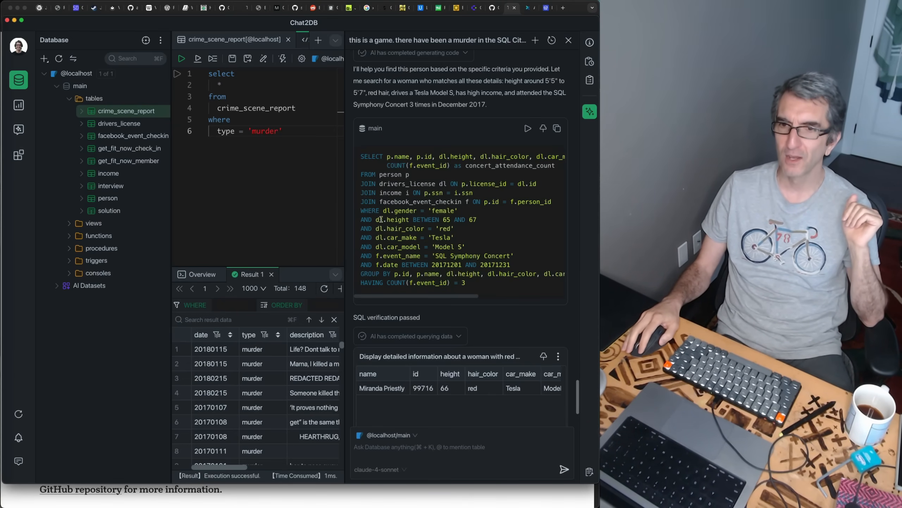
pyautogui.moveTo(376, 219); pyautogui.dragTo(454, 228)
pyautogui.click(389, 182)
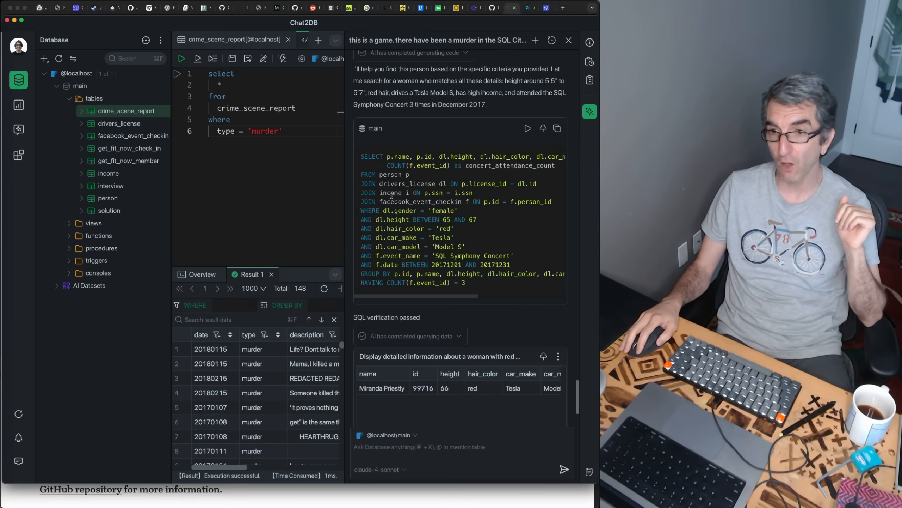
# Switch to the browser and review the solution message's challenge about completing the final step in no more than 2 queries
pyautogui.press('super+Tab')
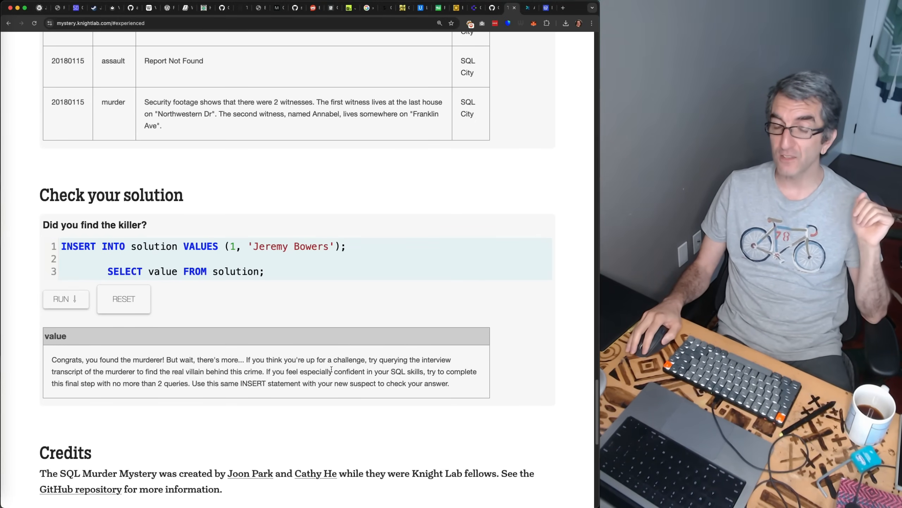
pyautogui.moveTo(394, 372); pyautogui.dragTo(453, 370)
pyautogui.click(436, 369)
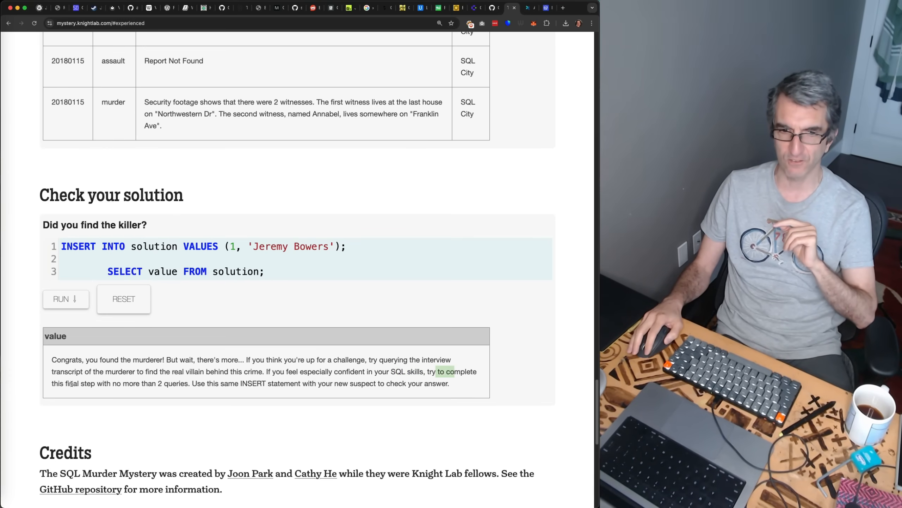
pyautogui.moveTo(81, 383); pyautogui.dragTo(175, 379)
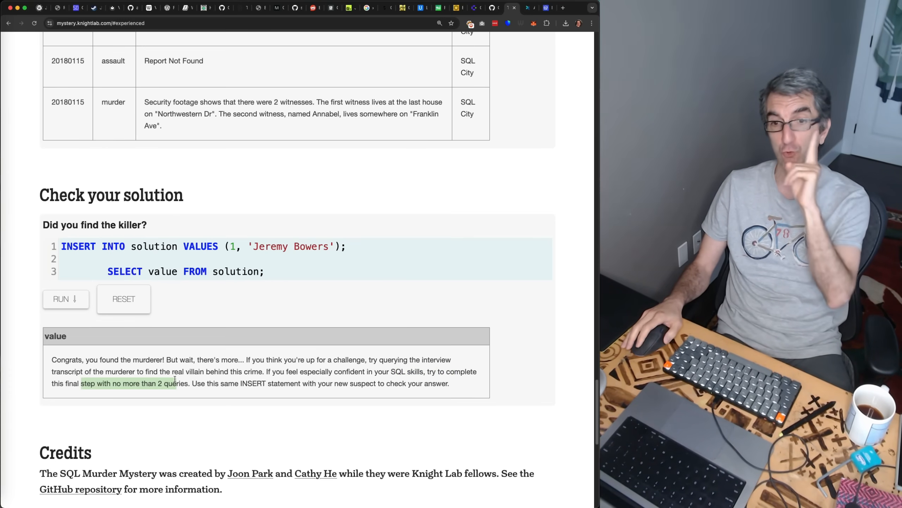
# Copy the woman's name from Chat2DB's AI query result, replace the suspect's name in the browser's Check your solution query, and run it
pyautogui.press('super+Tab')
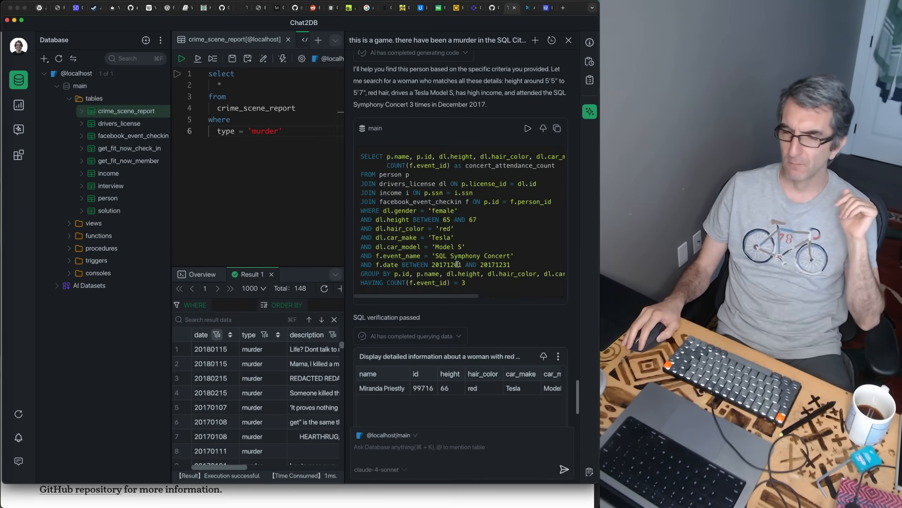
pyautogui.scroll(1, 426, 270)
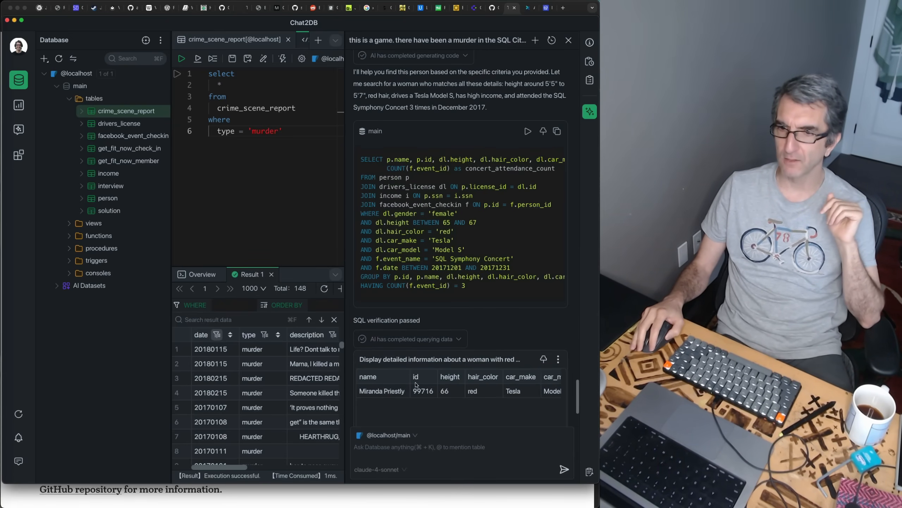
pyautogui.click(390, 394)
pyautogui.press('super+Tab')
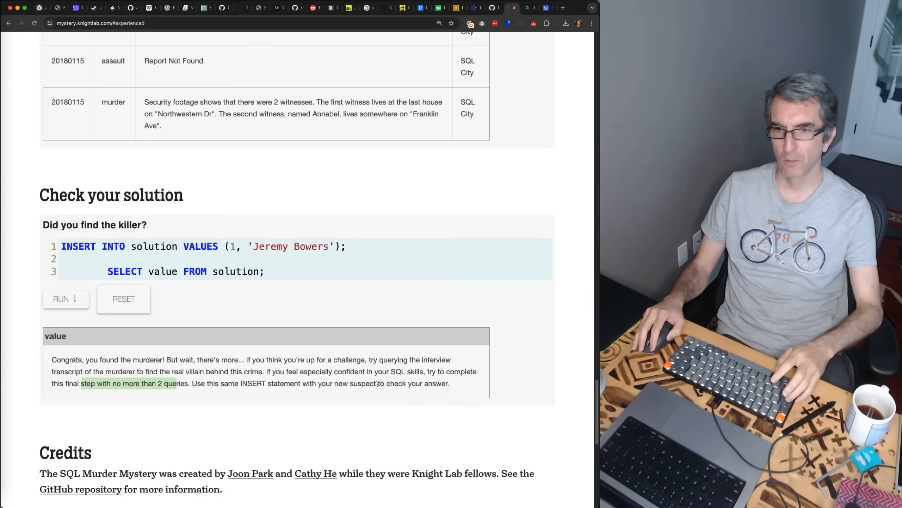
pyautogui.moveTo(253, 246); pyautogui.dragTo(329, 247)
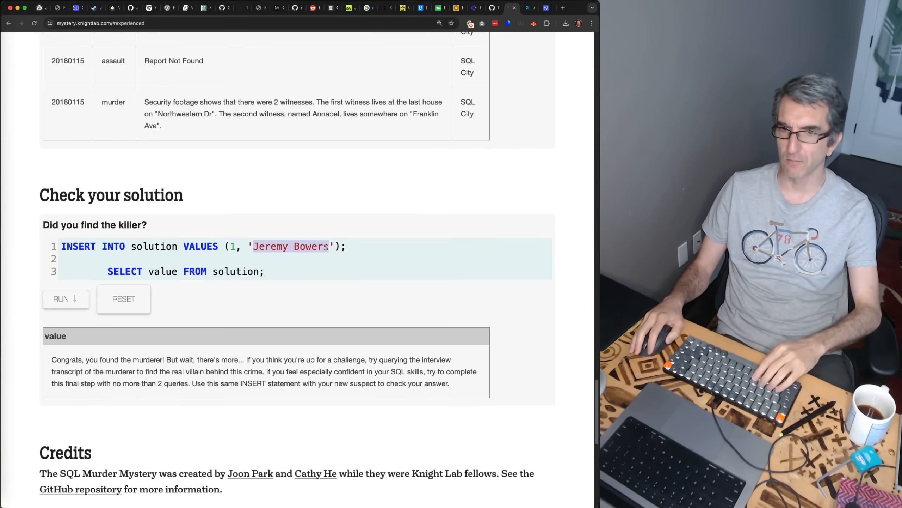
pyautogui.write('Miranda Priestly')
pyautogui.click(65, 299)
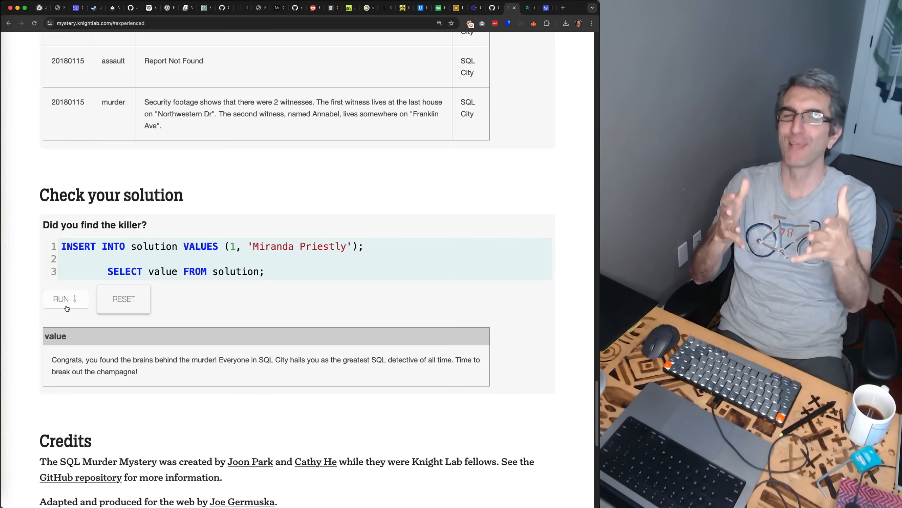
# Go to the Chat2DB download page in the browser and open the project's GitHub repository from it
pyautogui.click(472, 8)
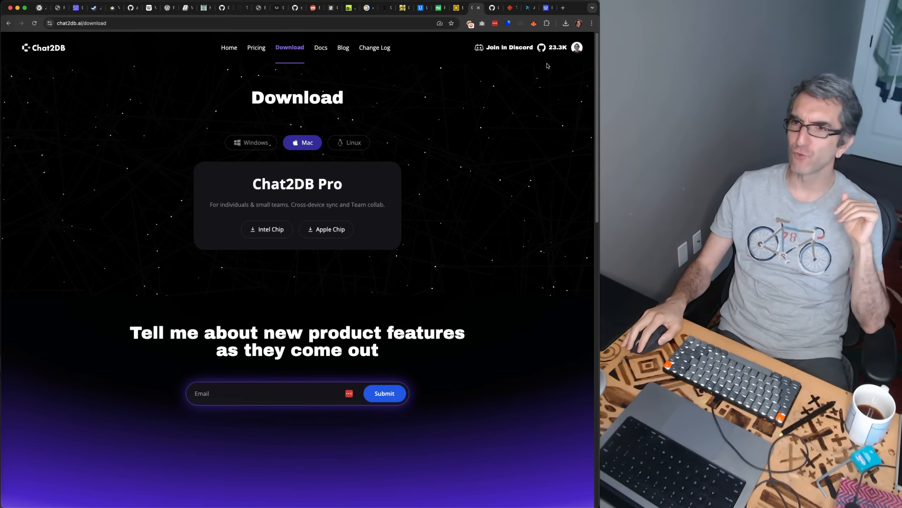
pyautogui.click(552, 47)
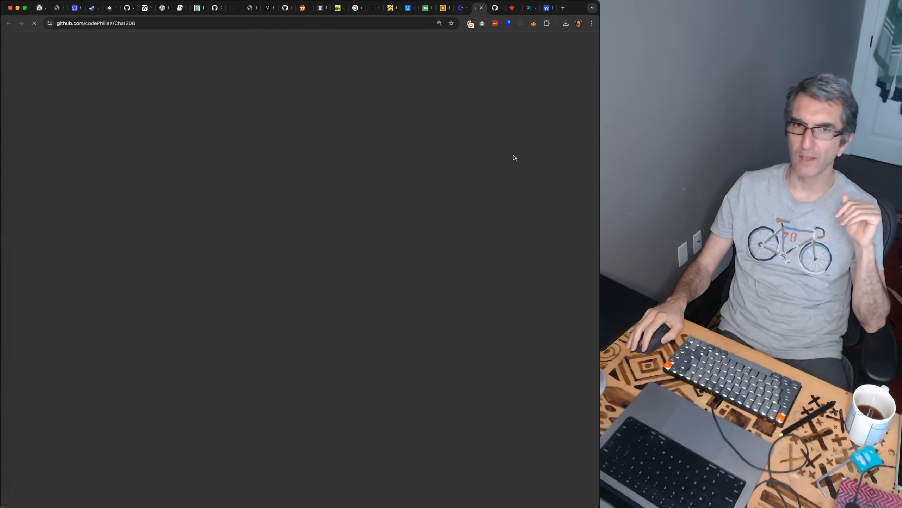